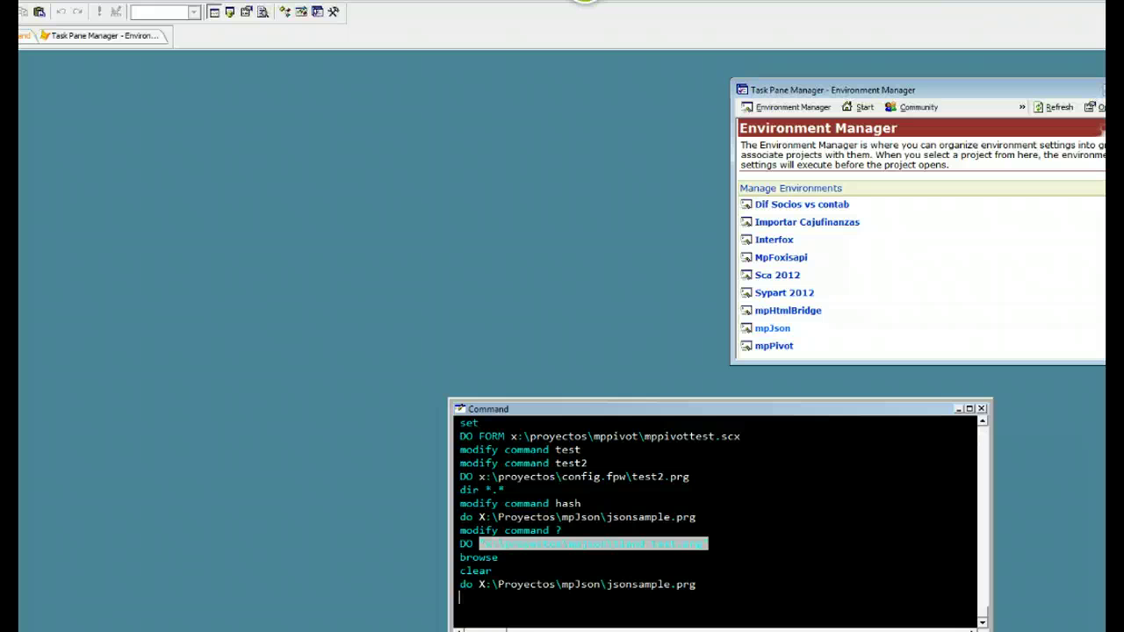
Step: Run the command modify comm ? to choose a program file for editing
{"action": "type", "text": "modify "}
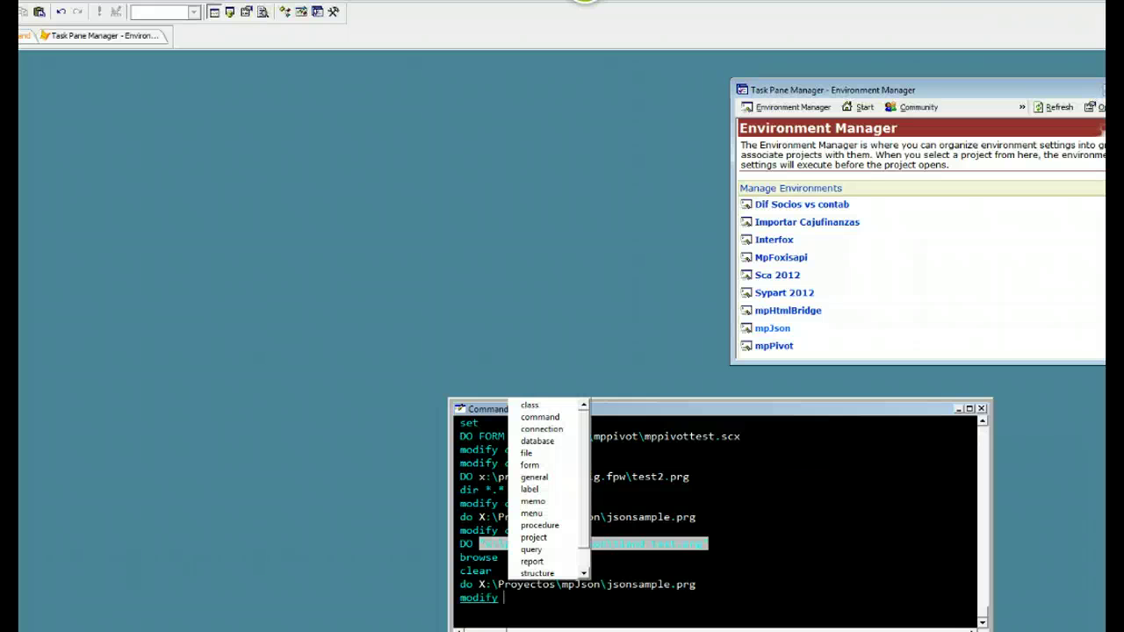
{"action": "type", "text": "cm ?"}
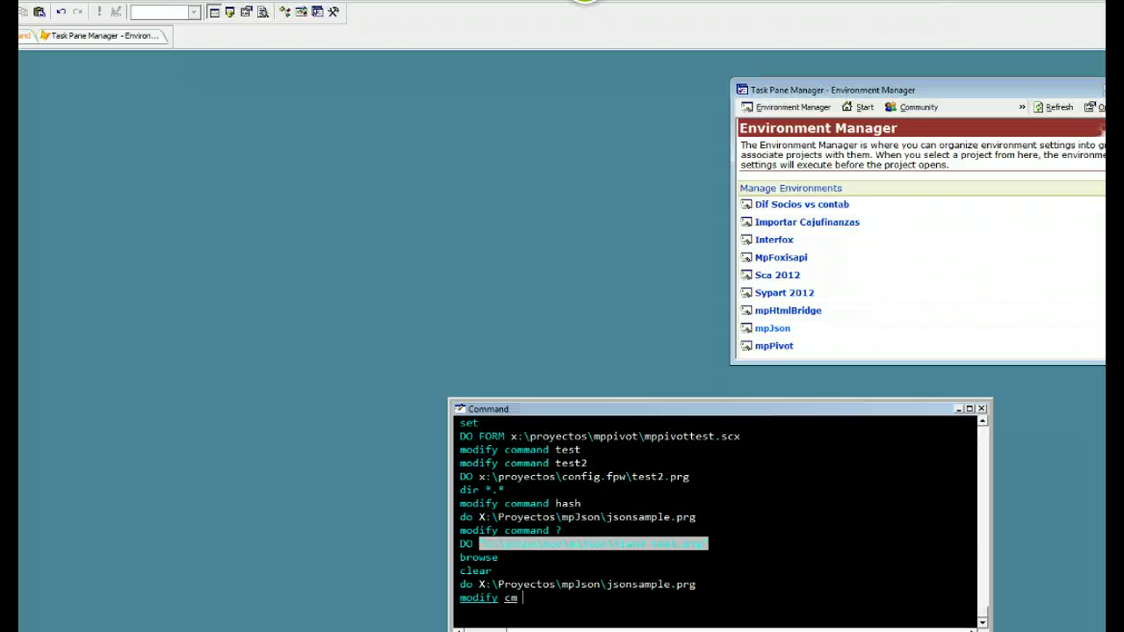
{"action": "key", "text": "BackSpace"}
{"action": "key", "text": "BackSpace"}
{"action": "key", "text": "BackSpace"}
{"action": "type", "text": "omm"}
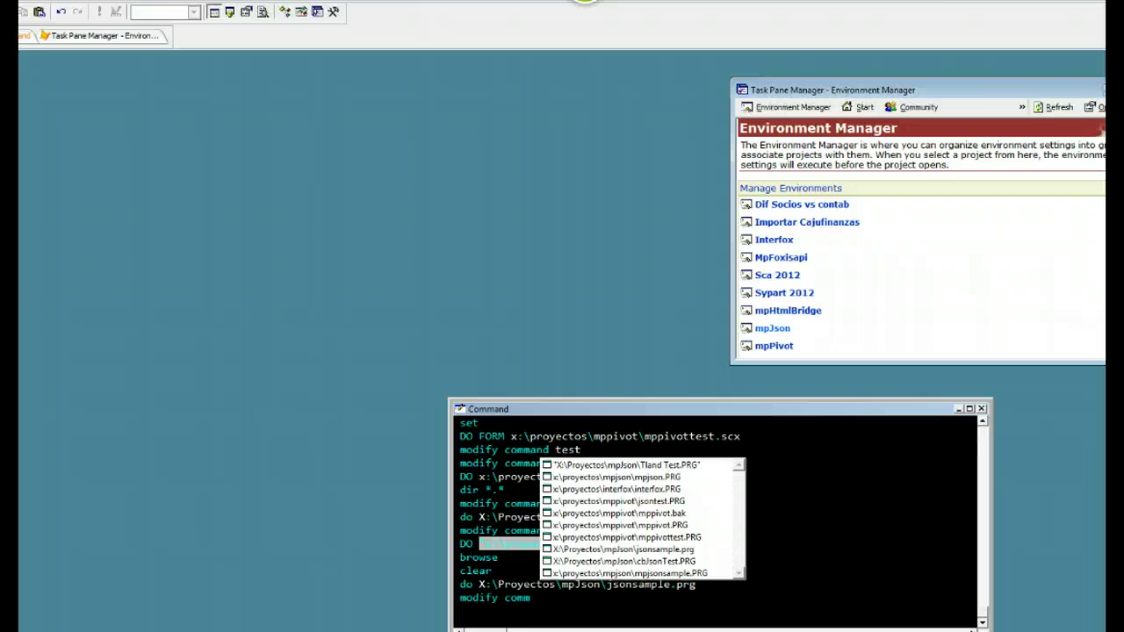
{"action": "type", "text": "?"}
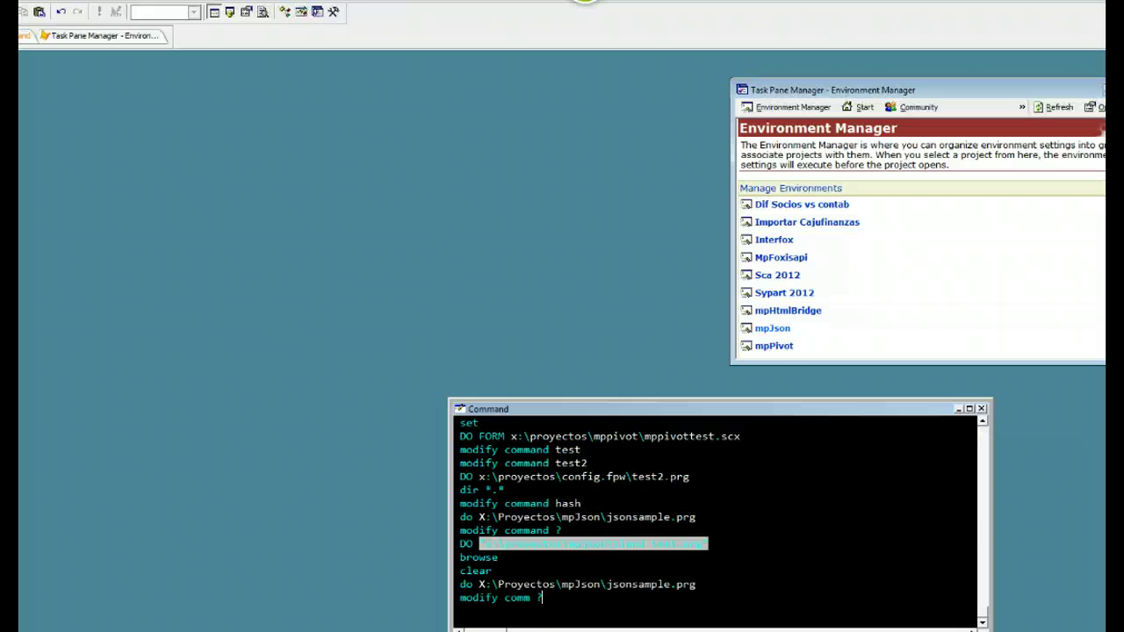
{"action": "key", "text": "Return"}
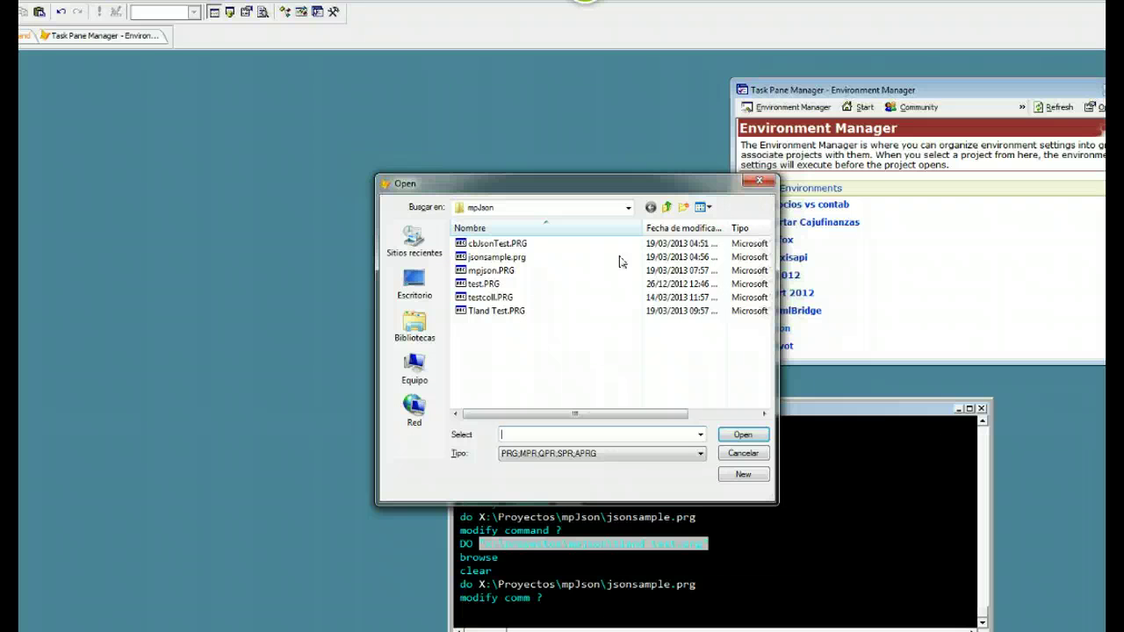
Step: Enlarge the file dialog, view test.PRG from the mpJson folder and close it
{"action": "left_click_drag", "start_coordinate": [640, 228], "coordinate": [592, 251]}
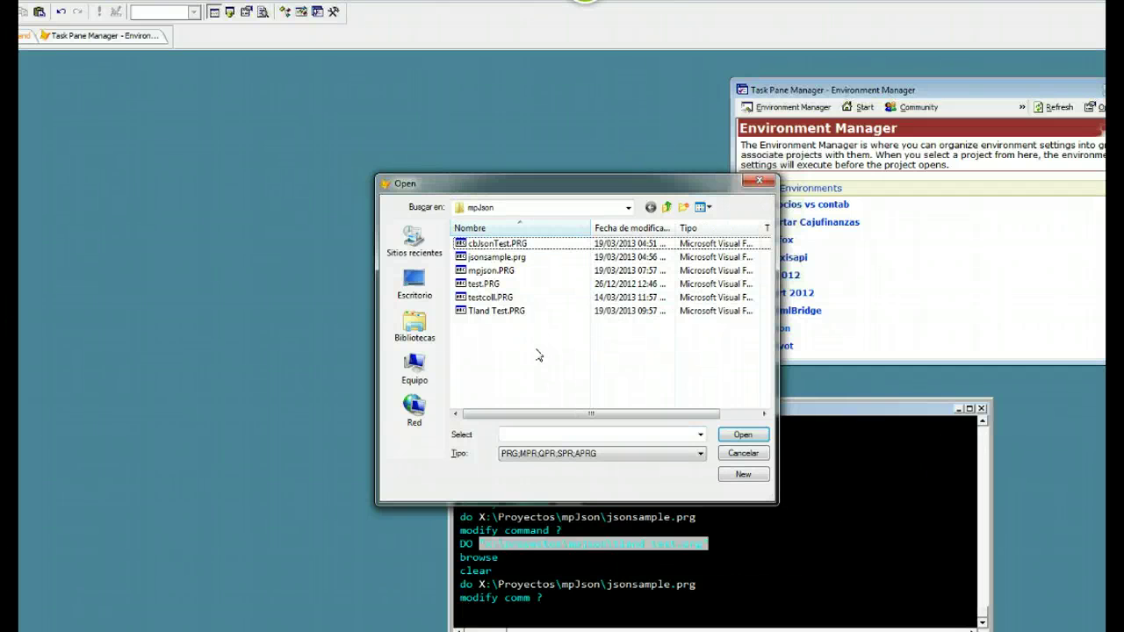
{"action": "left_click_drag", "start_coordinate": [776, 502], "coordinate": [910, 539]}
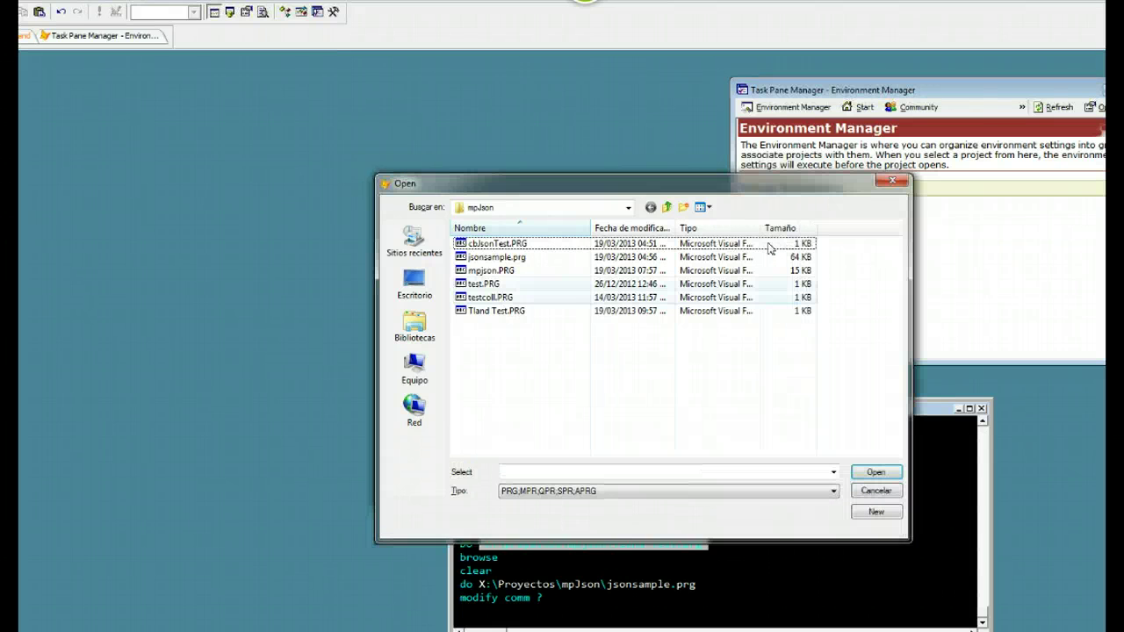
{"action": "left_click_drag", "start_coordinate": [759, 225], "coordinate": [778, 224]}
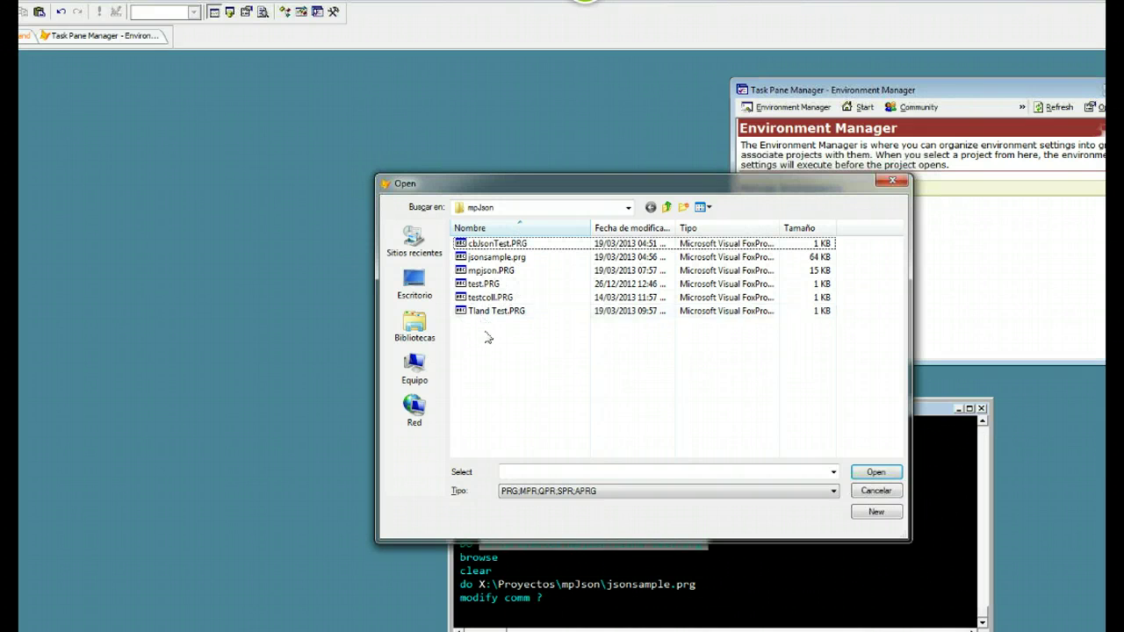
{"action": "double_click", "coordinate": [483, 285]}
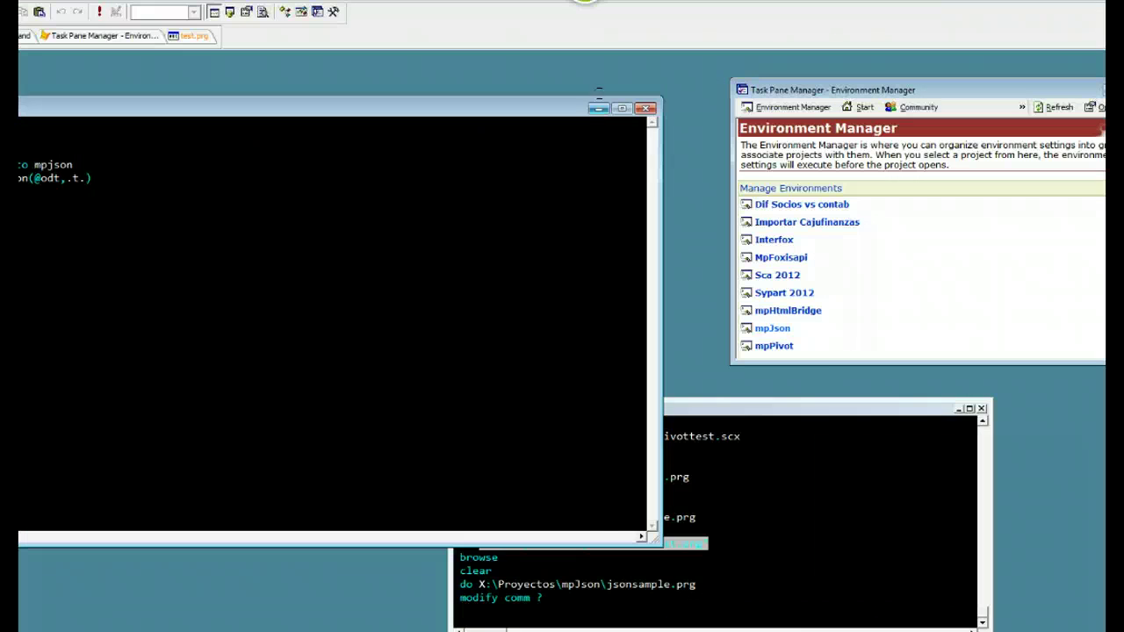
{"action": "left_click", "coordinate": [646, 108]}
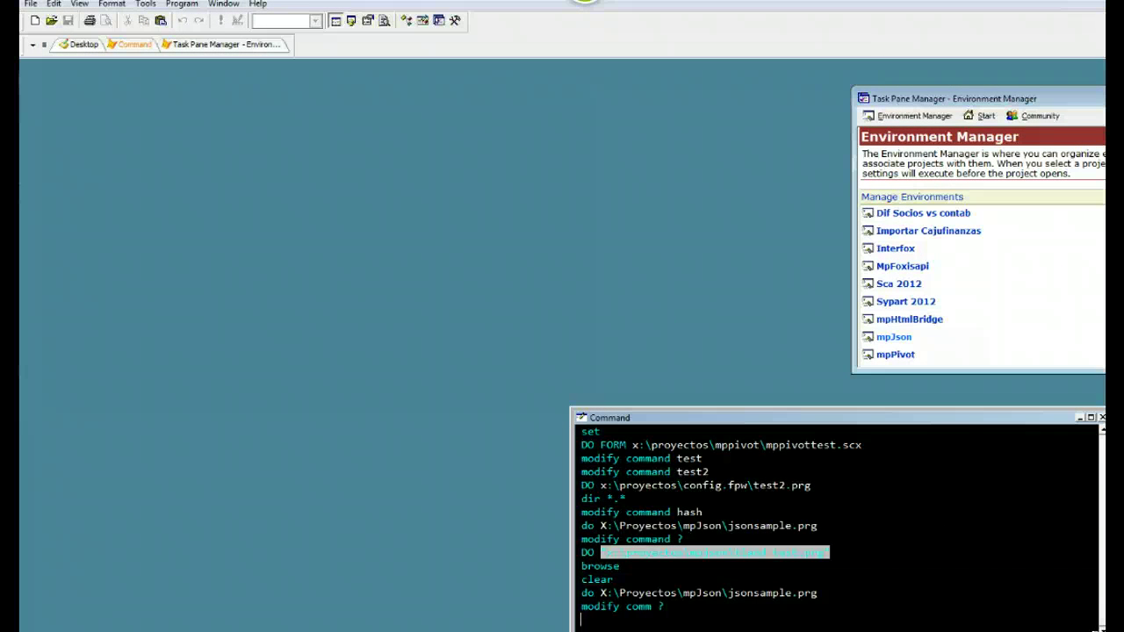
Step: Activate the mpPivot environment in the Environment Manager and acknowledge the settings message
{"action": "type", "text": "do"}
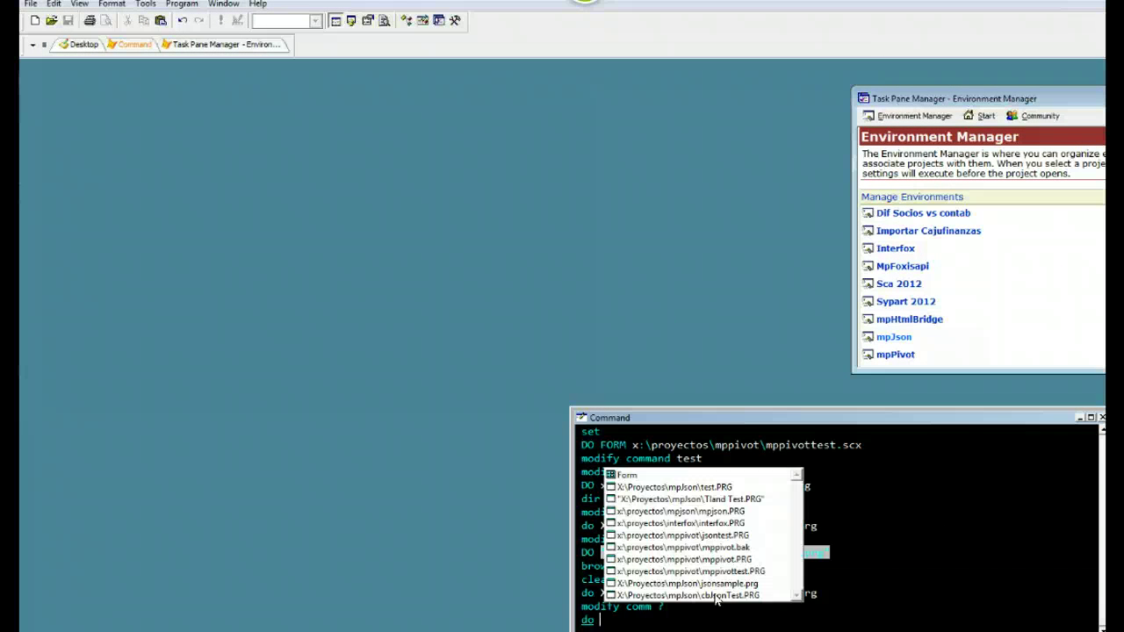
{"action": "key", "text": "Escape"}
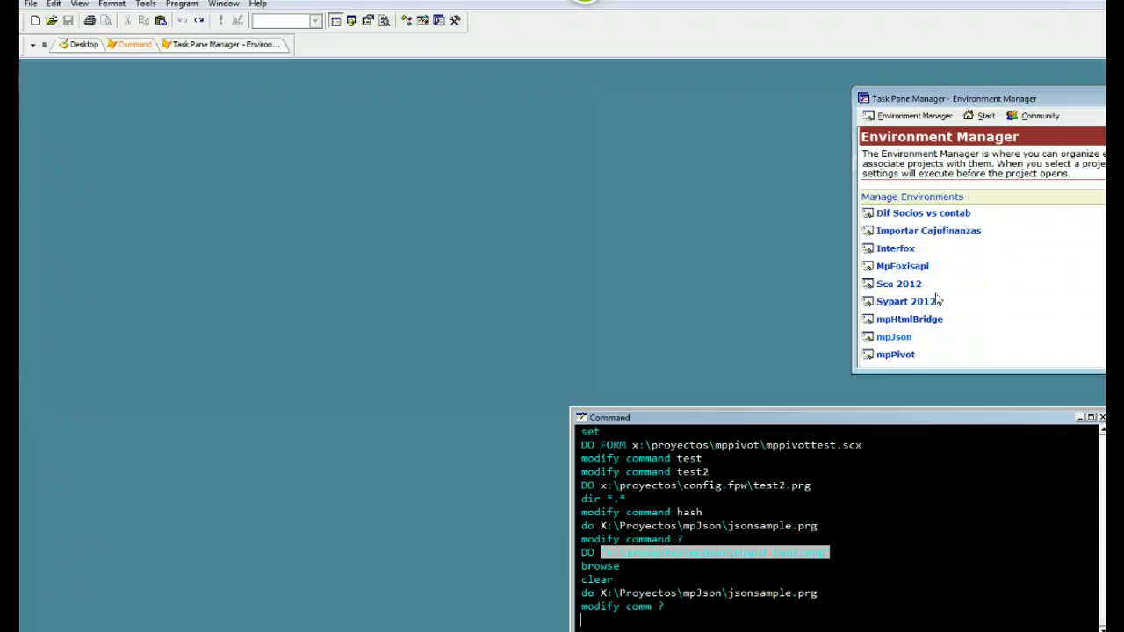
{"action": "left_click", "coordinate": [882, 355]}
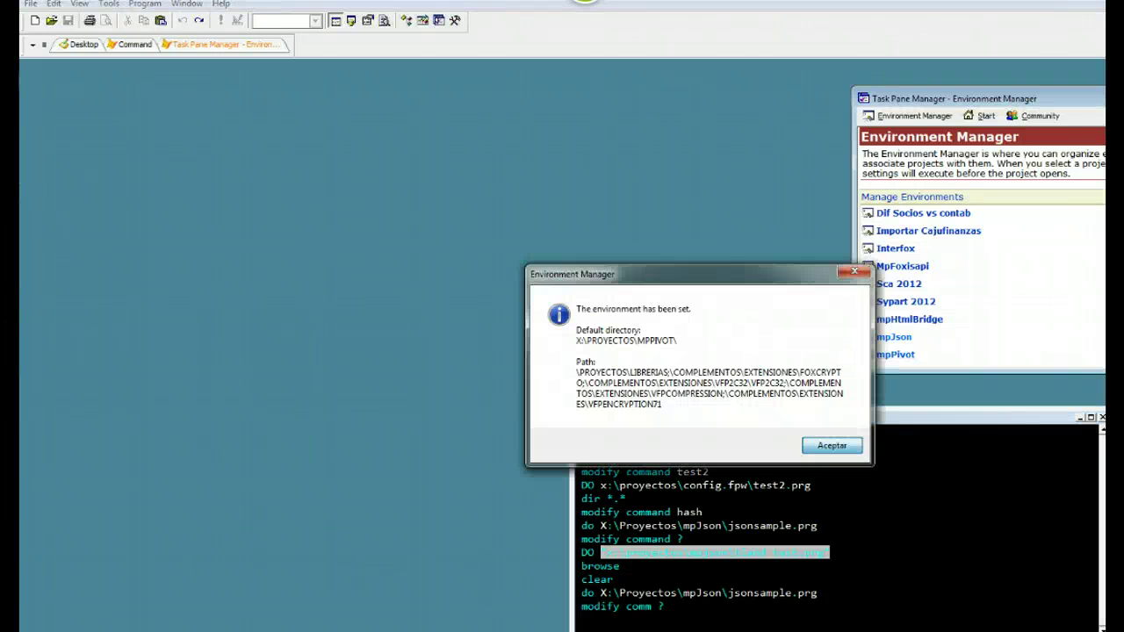
{"action": "left_click", "coordinate": [830, 450]}
Step: Run the form x:\proyectos\mppivot\mppivottest.SCX with a do Form command
{"action": "key", "text": "ctrl+F2"}
{"action": "type", "text": "do "}
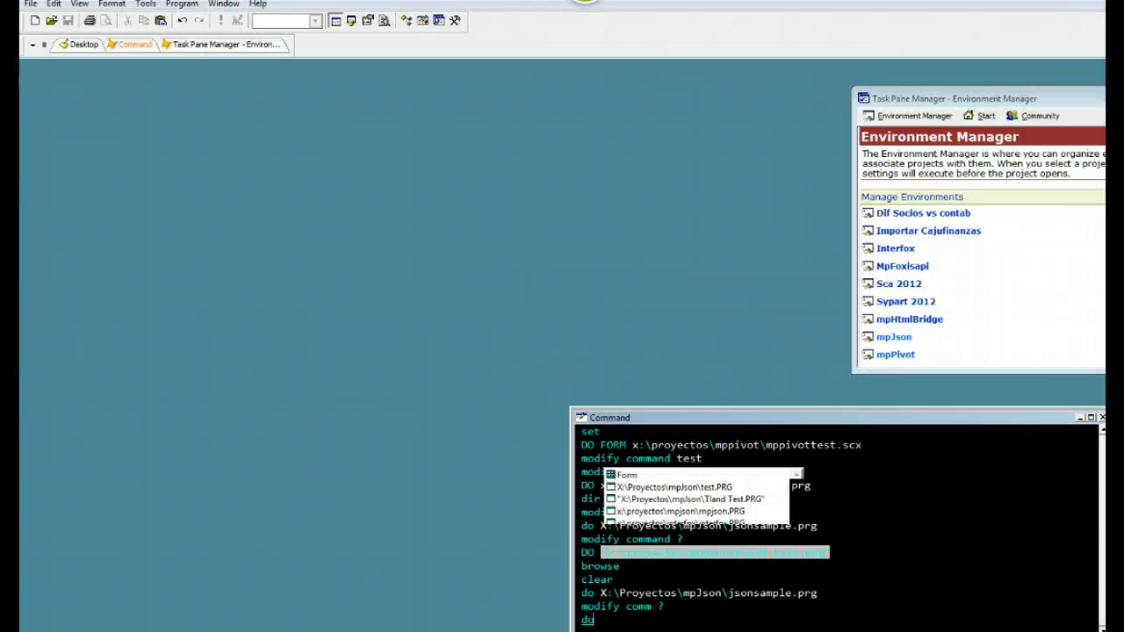
{"action": "type", "text": "Form"}
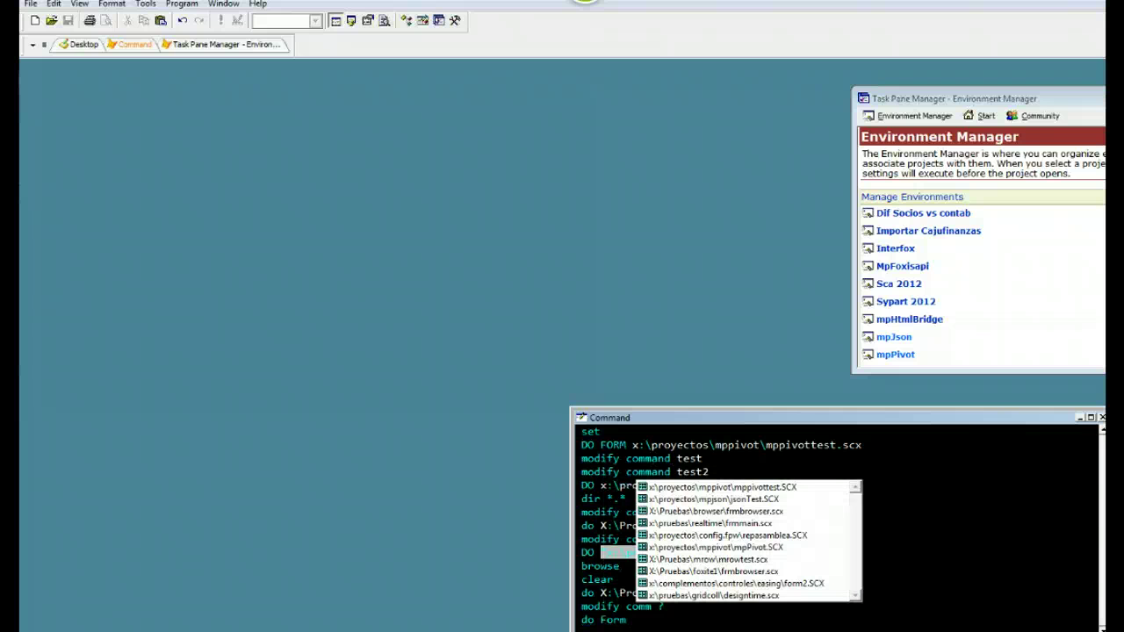
{"action": "left_click", "coordinate": [722, 486]}
{"action": "key", "text": "Return"}
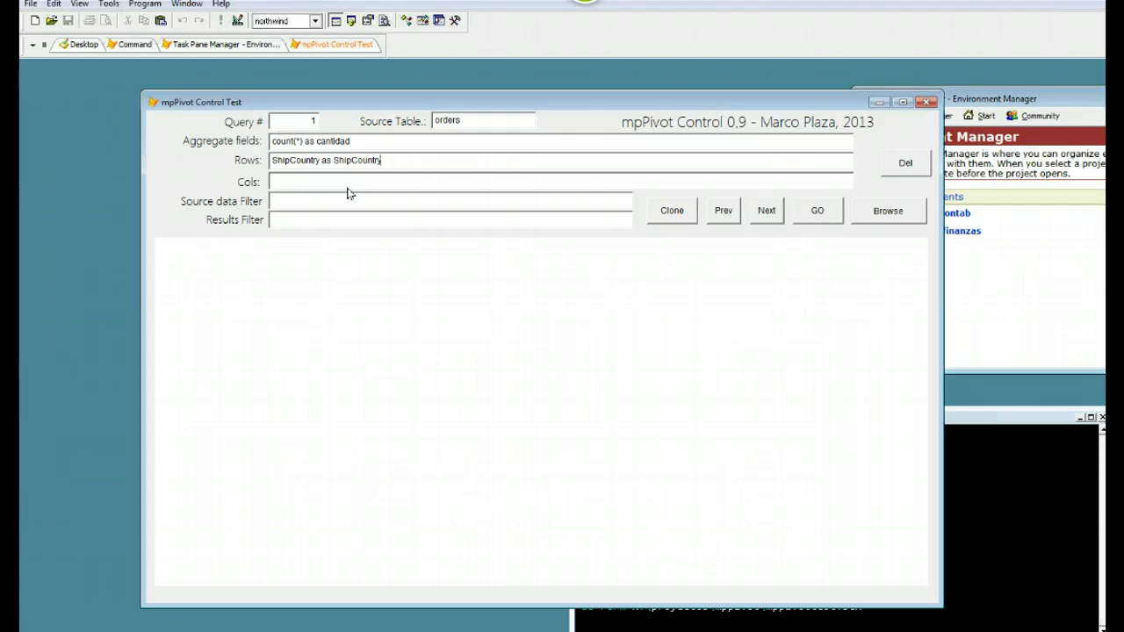
Step: Browse the orders source table in an enlarged window and close it
{"action": "left_click", "coordinate": [387, 144]}
{"action": "left_click", "coordinate": [904, 222]}
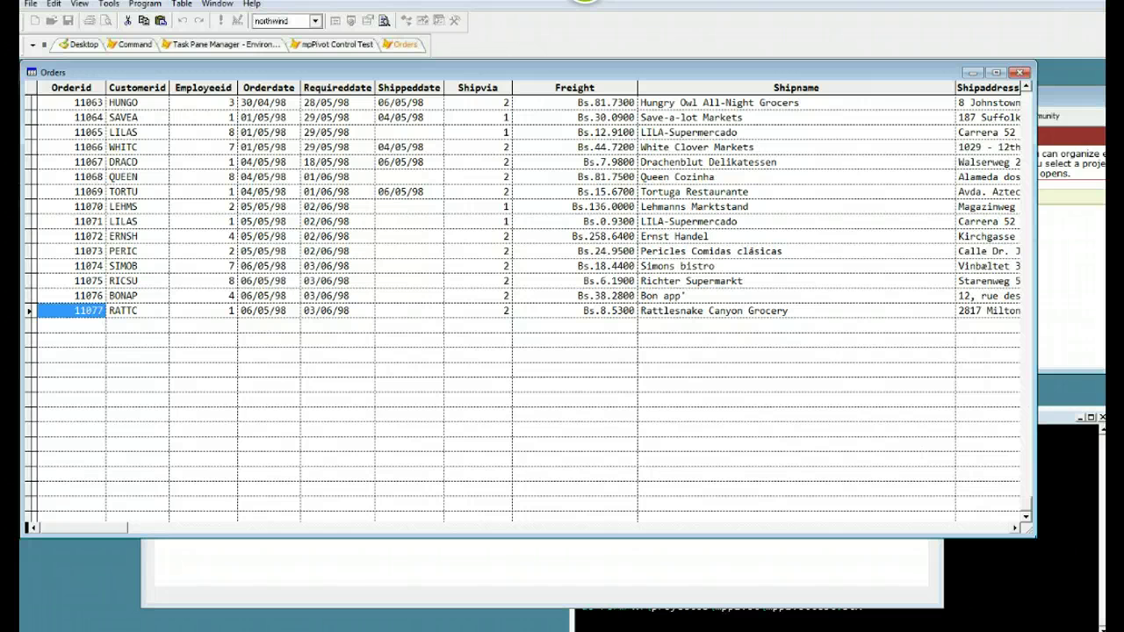
{"action": "left_click_drag", "start_coordinate": [1033, 538], "coordinate": [1104, 597]}
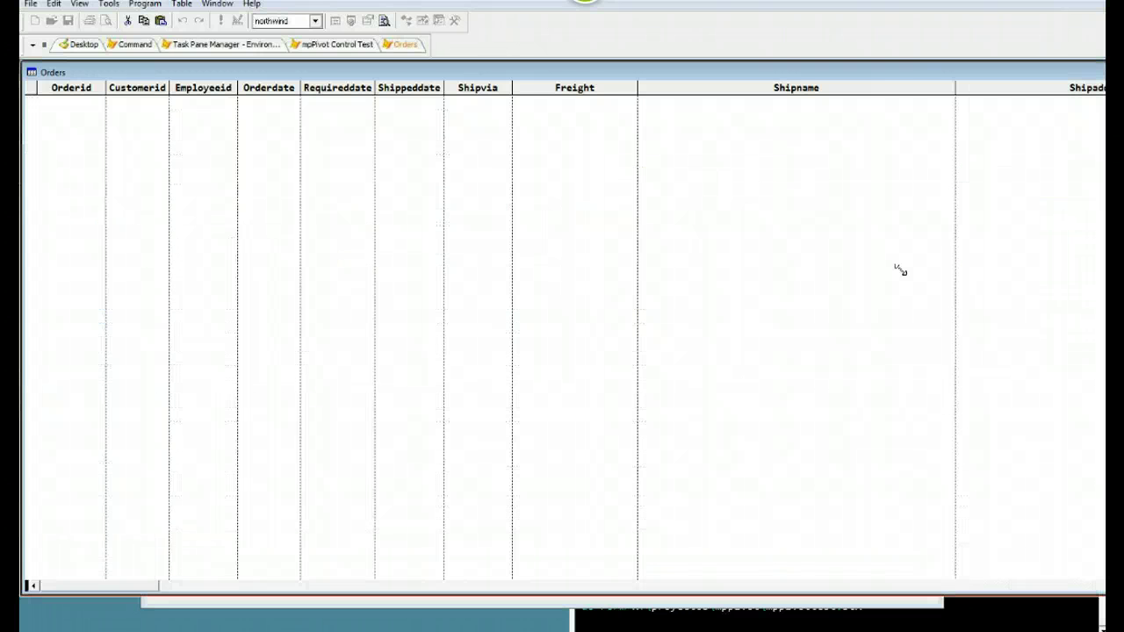
{"action": "key", "text": "Escape"}
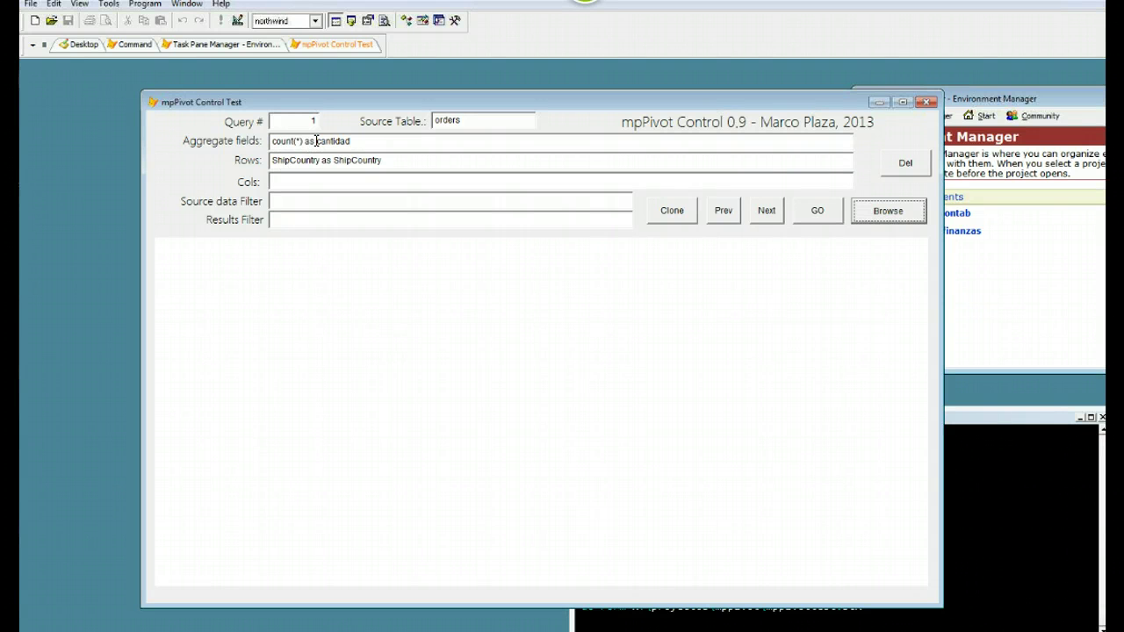
Step: Change the aggregate field to count(*) as orders and run the pivot query
{"action": "left_click_drag", "start_coordinate": [317, 141], "coordinate": [375, 140]}
{"action": "type", "text": "quan"}
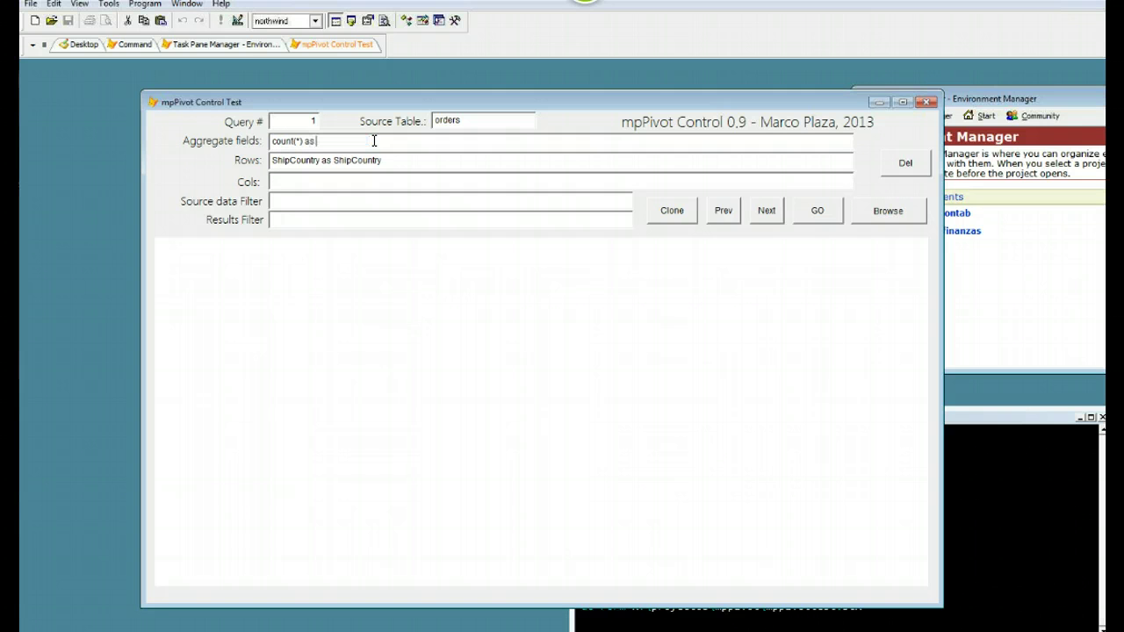
{"action": "key", "text": "BackSpace"}
{"action": "key", "text": "BackSpace"}
{"action": "key", "text": "BackSpace"}
{"action": "key", "text": "BackSpace"}
{"action": "type", "text": "orders"}
{"action": "left_click", "coordinate": [806, 218]}
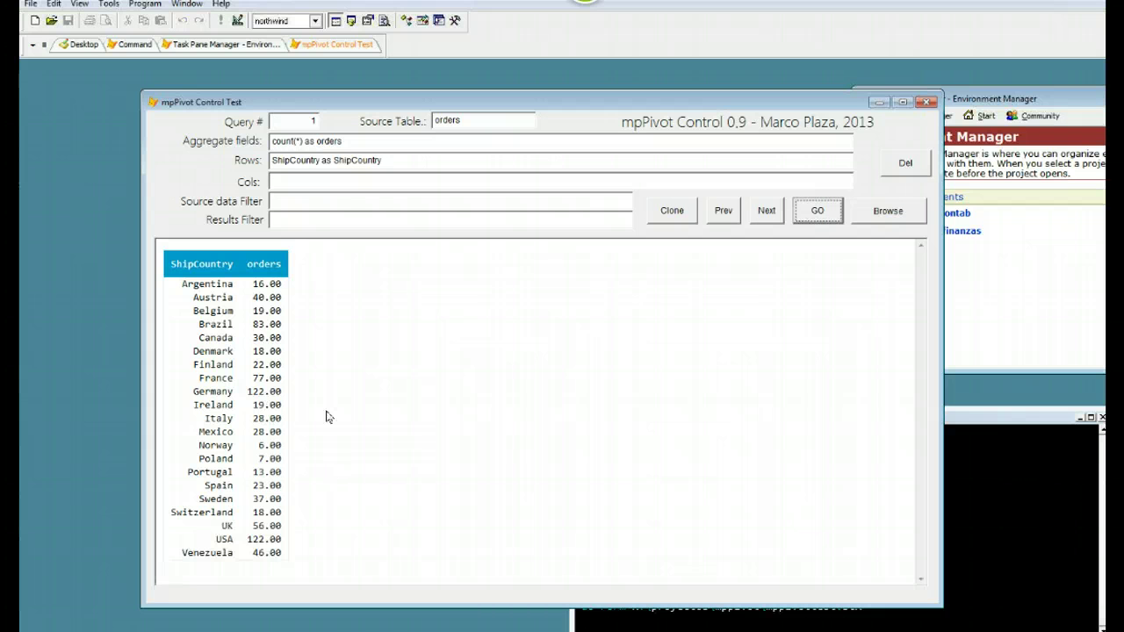
Step: Add shipcity as city after ShipCountry in the row fields and run the pivot query again
{"action": "left_click", "coordinate": [280, 181]}
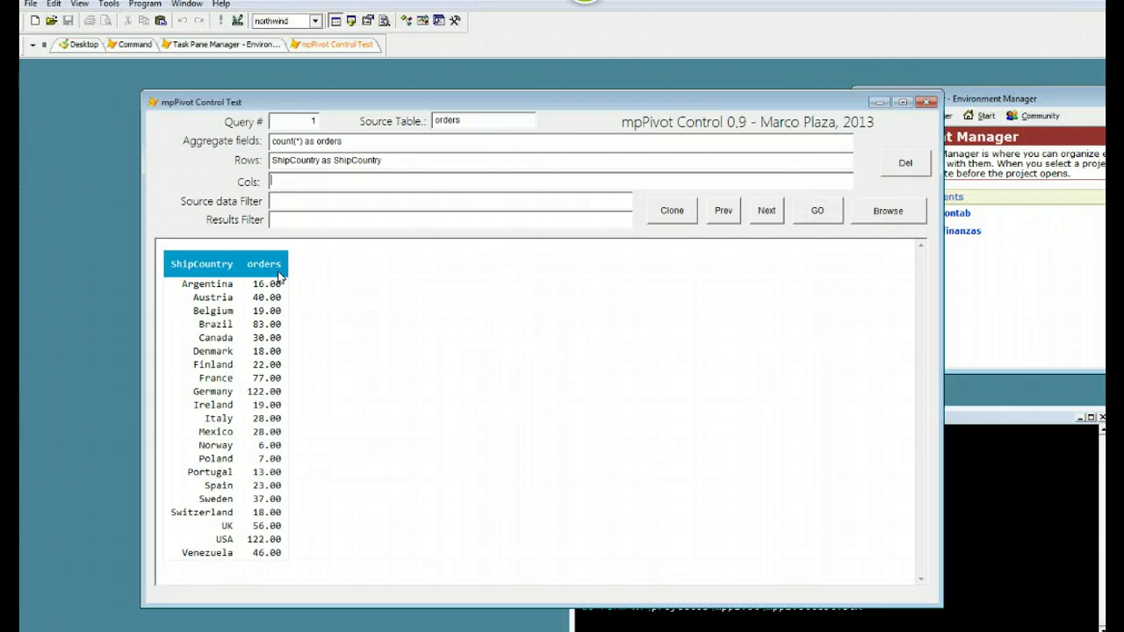
{"action": "left_click", "coordinate": [393, 161]}
{"action": "key", "text": "BackSpace"}
{"action": "type", "text": "y,shipcity as city"}
{"action": "left_click", "coordinate": [817, 211]}
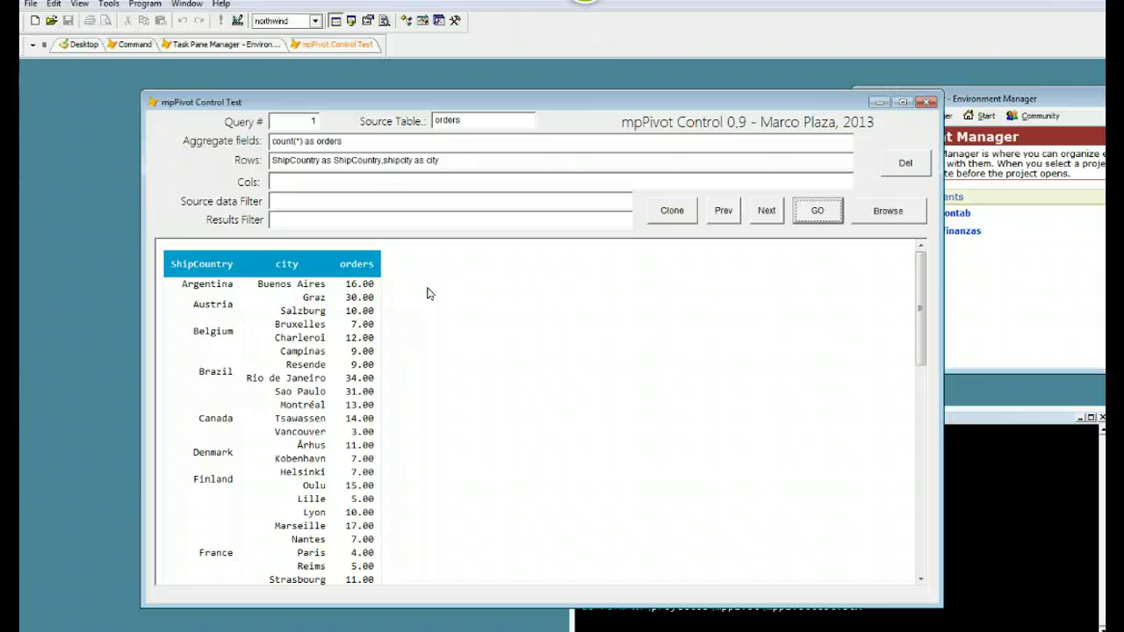
Step: Review the row expression and browse the orders table for a date field to use as pivot columns
{"action": "left_click", "coordinate": [448, 168]}
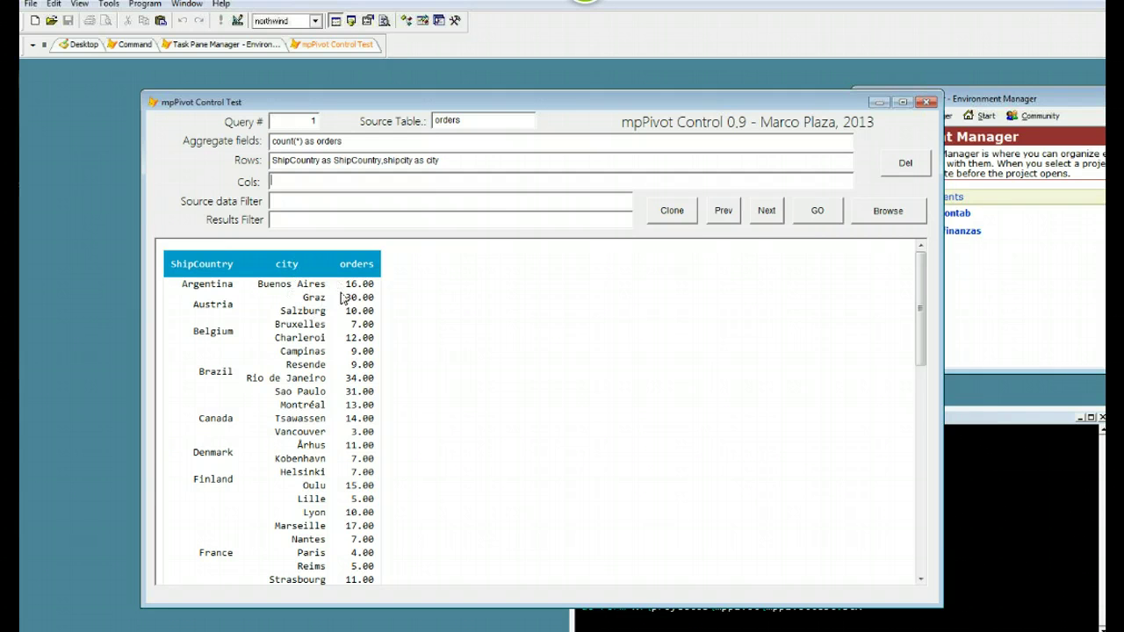
{"action": "left_click_drag", "start_coordinate": [383, 158], "coordinate": [463, 160]}
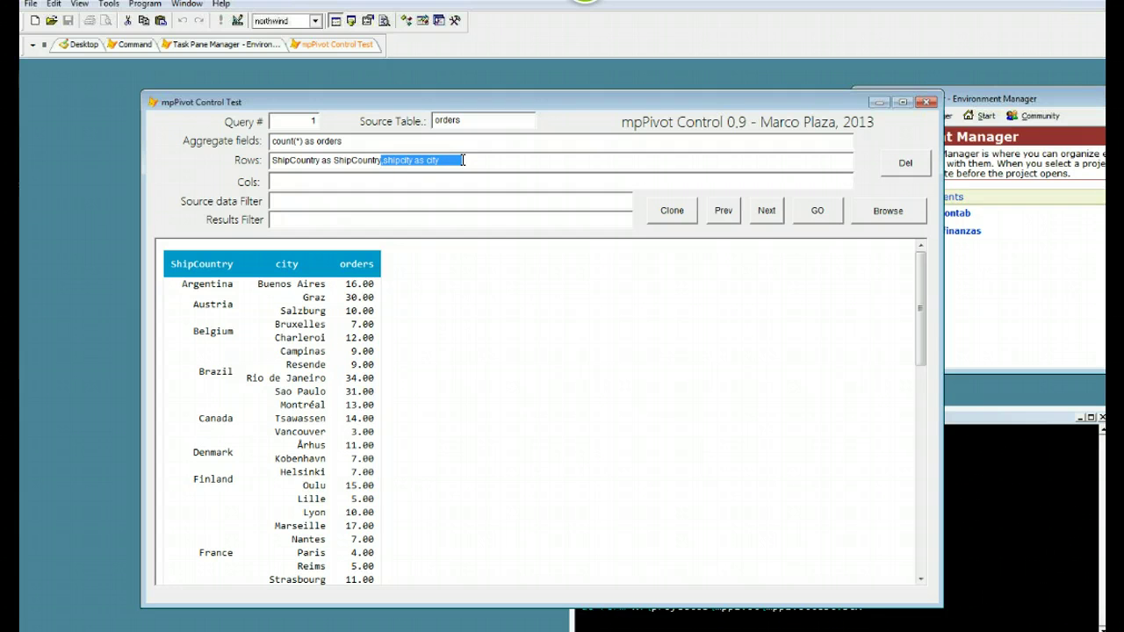
{"action": "left_click", "coordinate": [293, 181]}
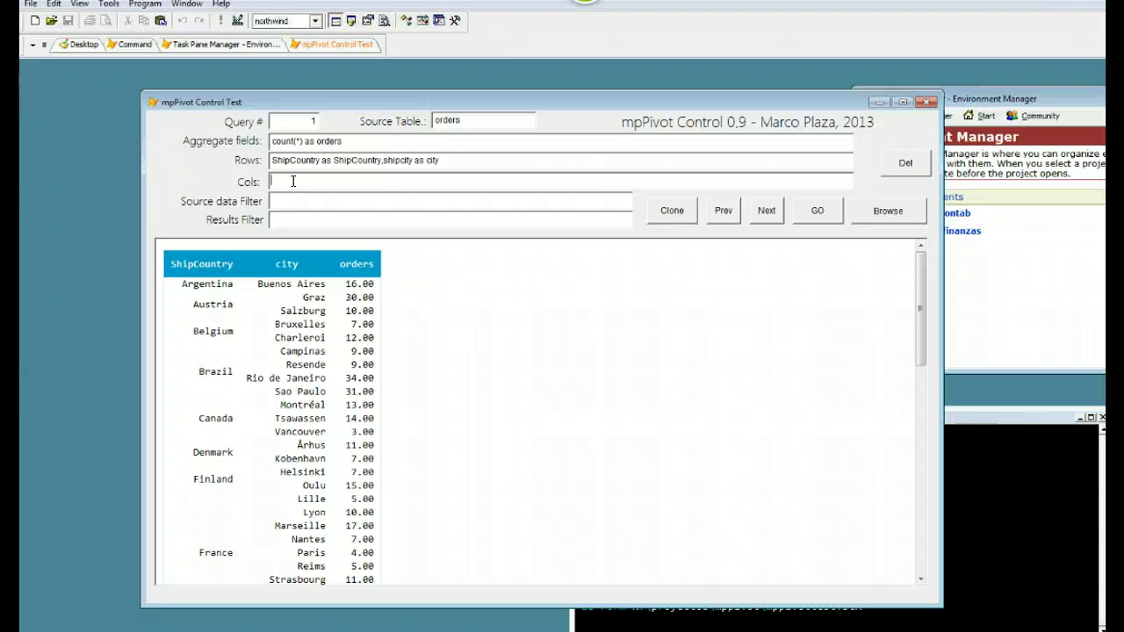
{"action": "left_click", "coordinate": [865, 218]}
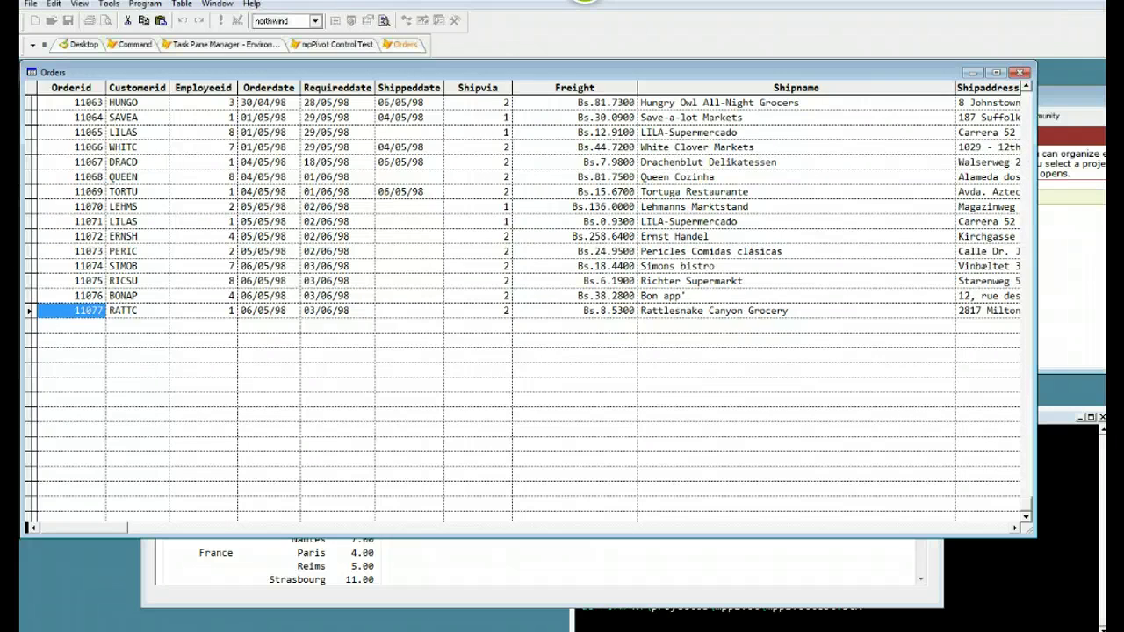
{"action": "left_click", "coordinate": [1019, 74]}
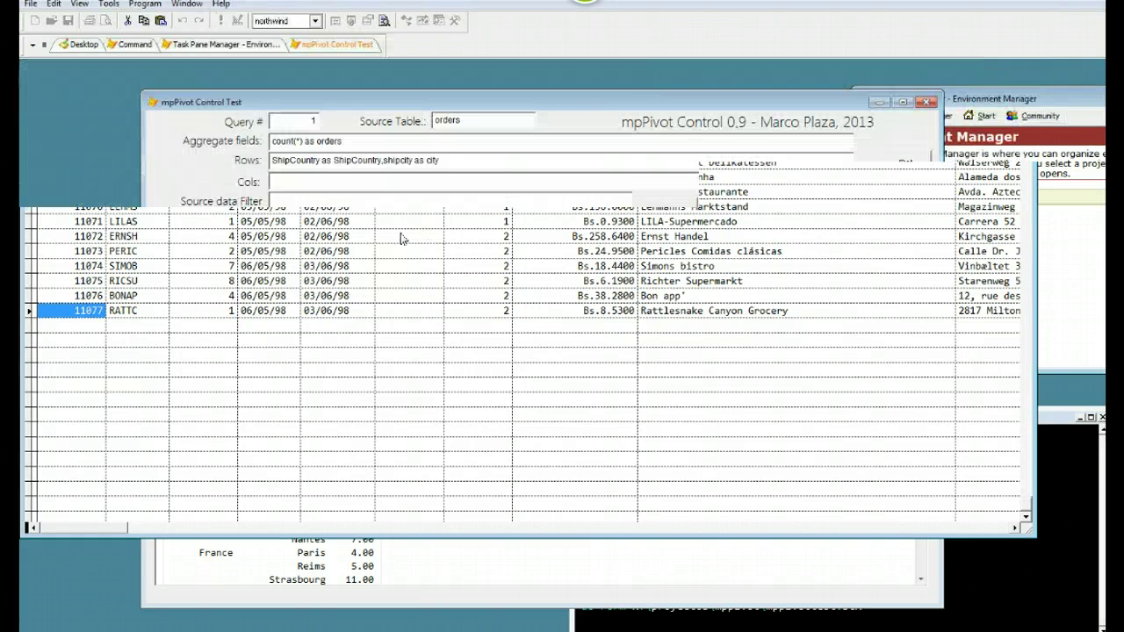
Step: Set the pivot columns to month(shipdate) as MonthShipped and try to run the query
{"action": "left_click", "coordinate": [296, 181]}
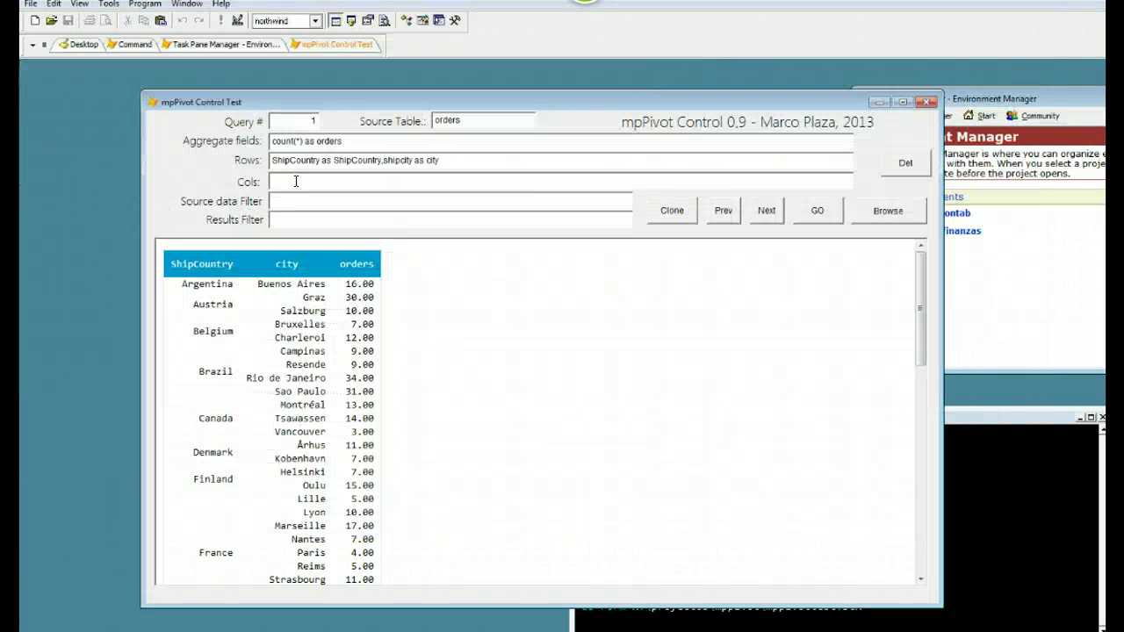
{"action": "type", "text": "month,shipdate) a"}
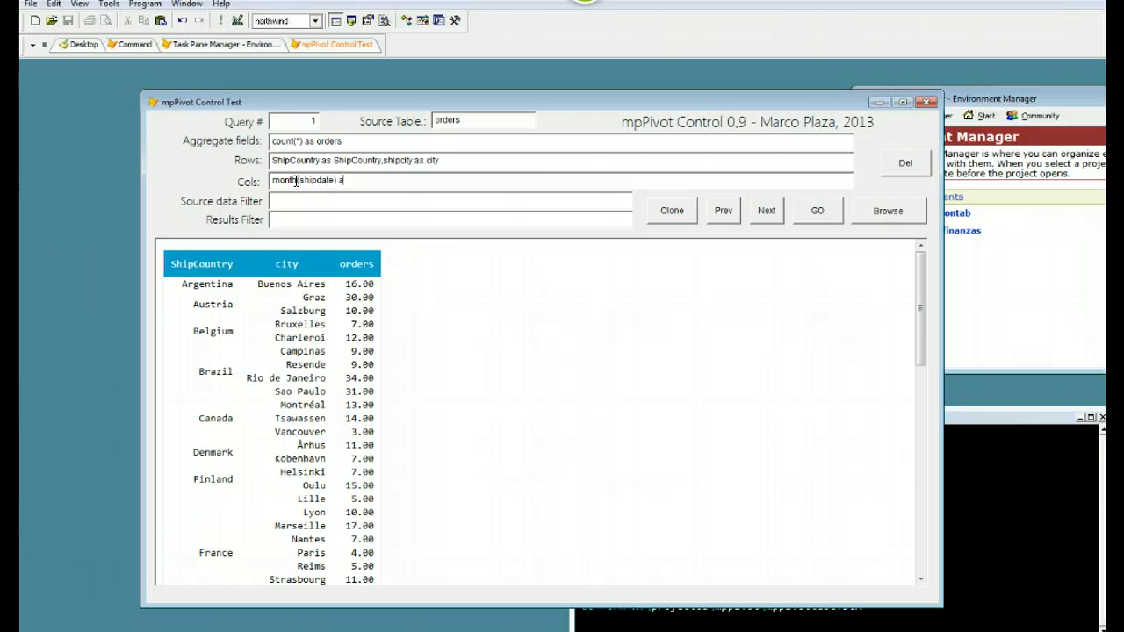
{"action": "type", "text": "s MonthShipped"}
{"action": "left_click", "coordinate": [815, 213]}
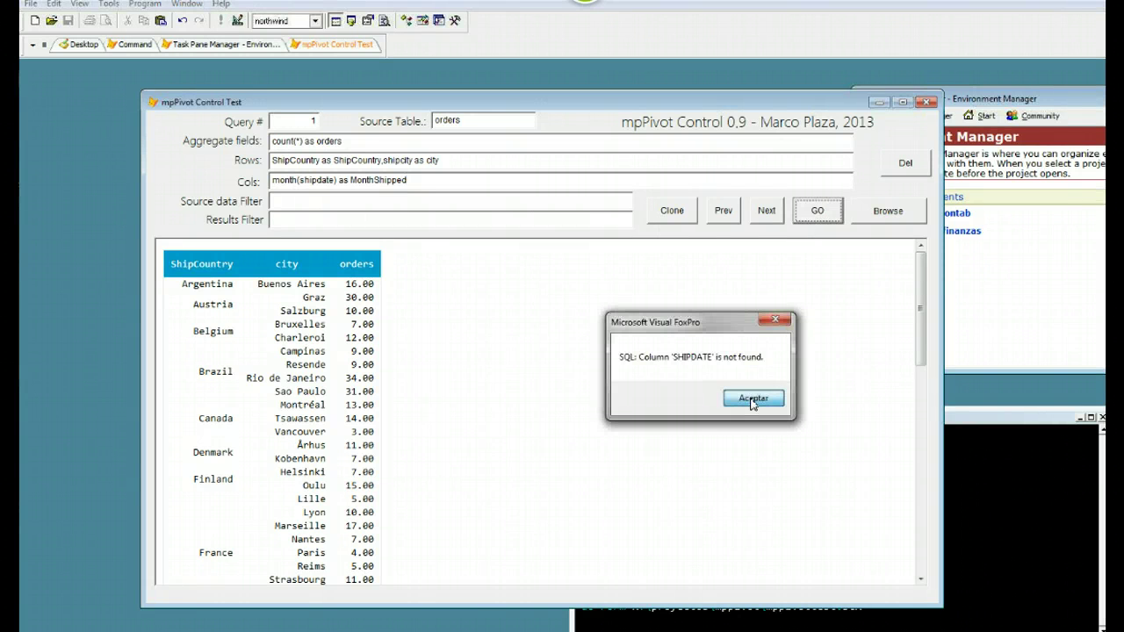
{"action": "left_click", "coordinate": [751, 400]}
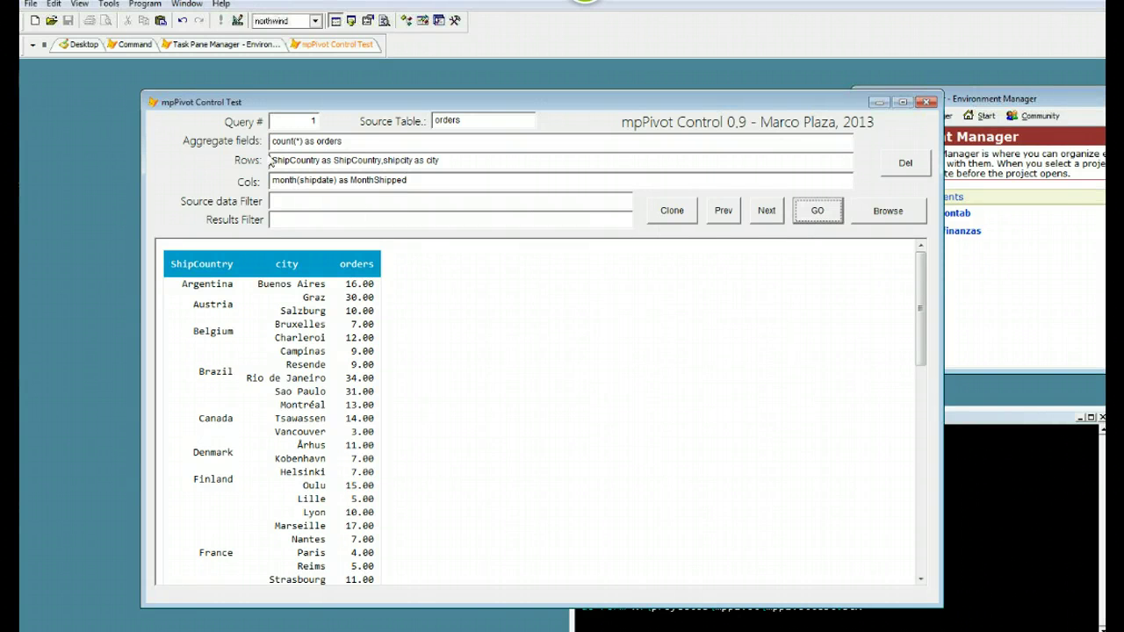
Step: Check the field names in the orders table and correct the column expression to month(shippeddate) as MonthShipped
{"action": "left_click", "coordinate": [887, 212]}
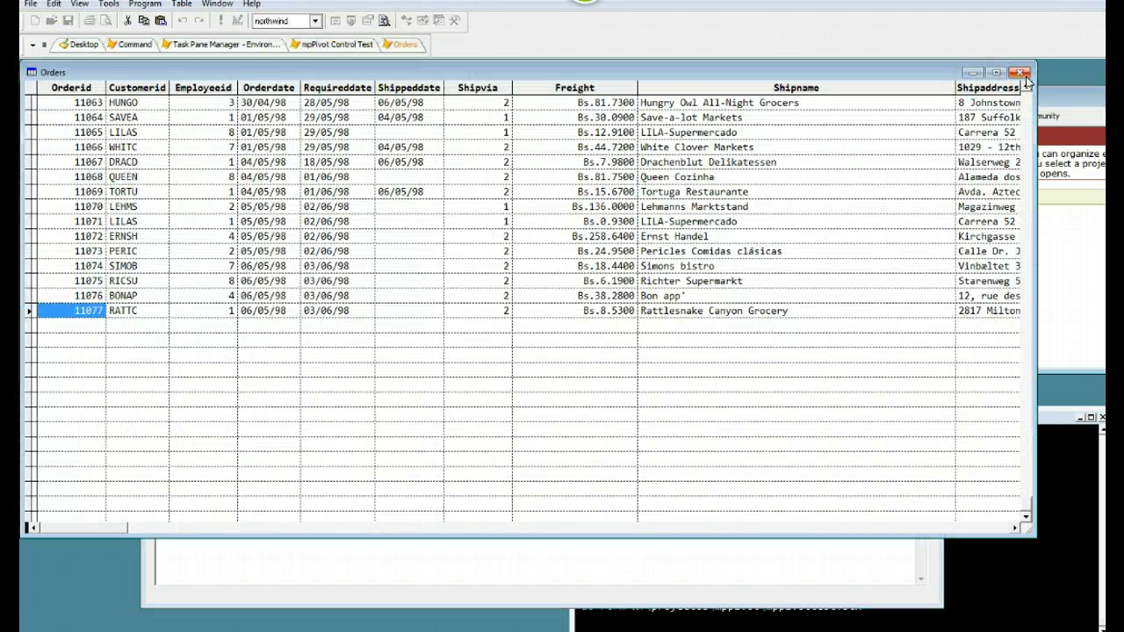
{"action": "key", "text": "Escape"}
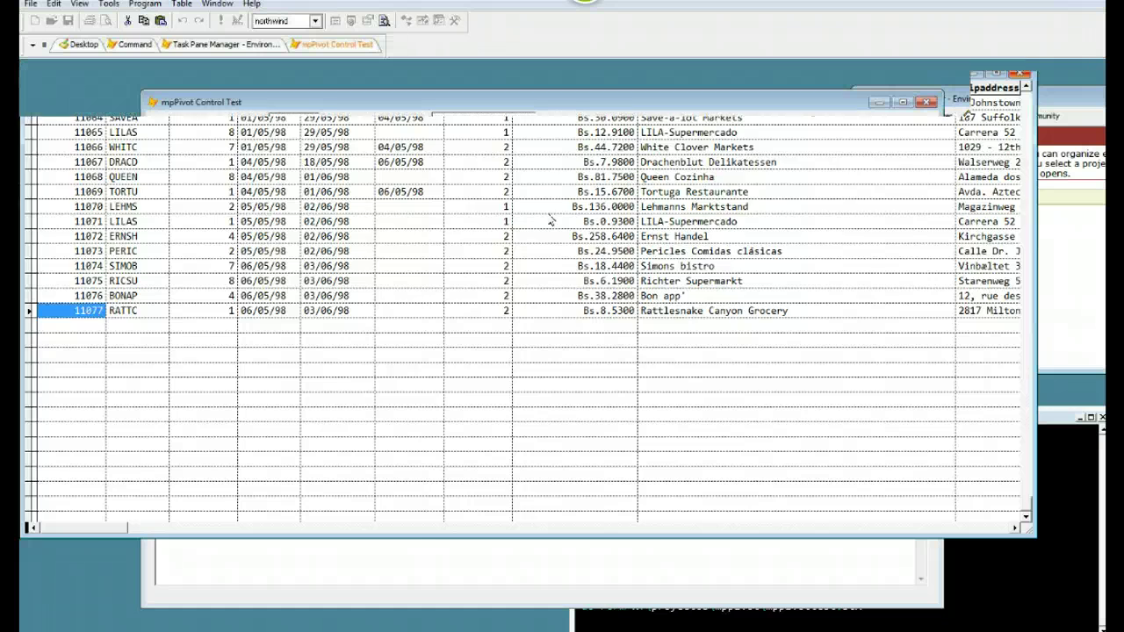
{"action": "left_click", "coordinate": [321, 180]}
{"action": "type", "text": "peddate) as MonthShipped"}
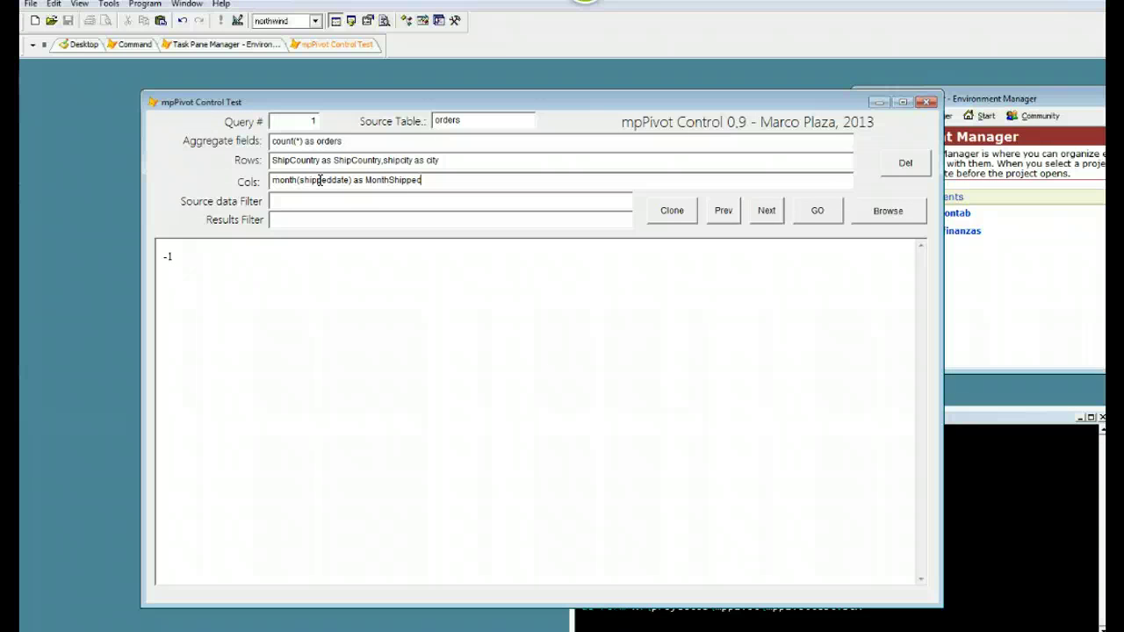
Step: Run the pivot query with month(shippeddate) as MonthShipped as the columns
{"action": "left_click", "coordinate": [818, 211]}
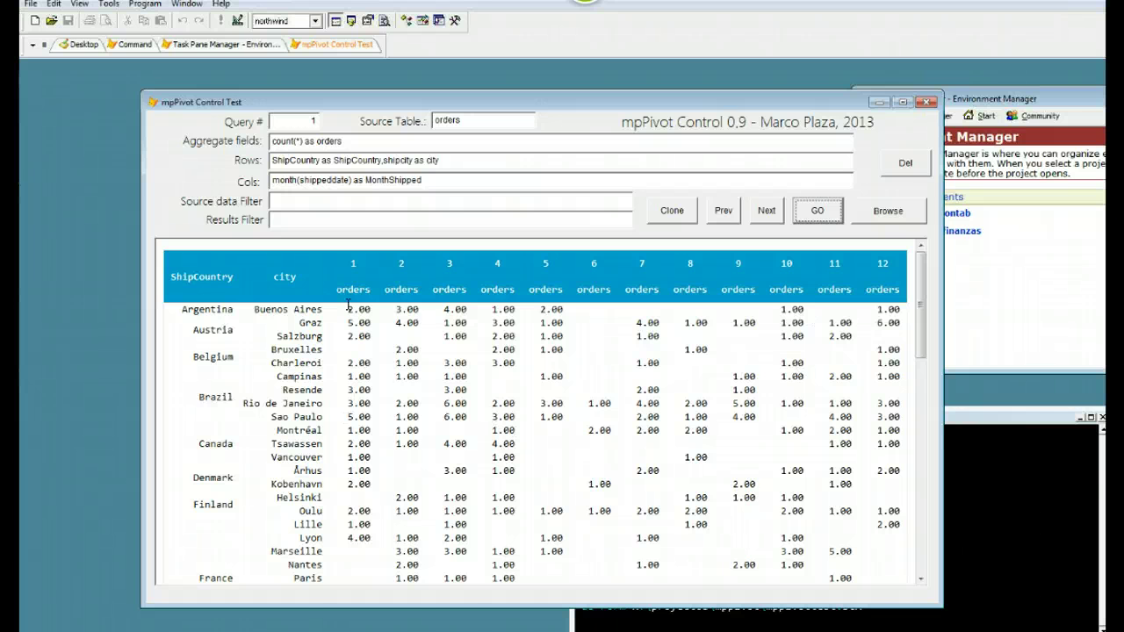
{"action": "double_click", "coordinate": [425, 179]}
{"action": "left_click", "coordinate": [272, 180]}
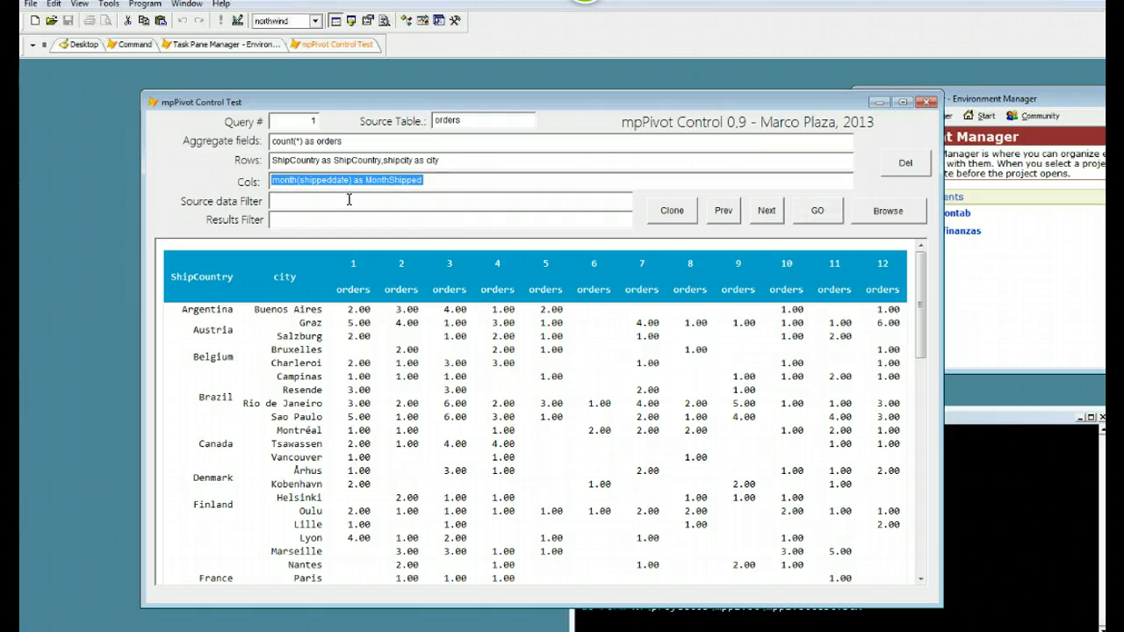
{"action": "key", "text": "Delete"}
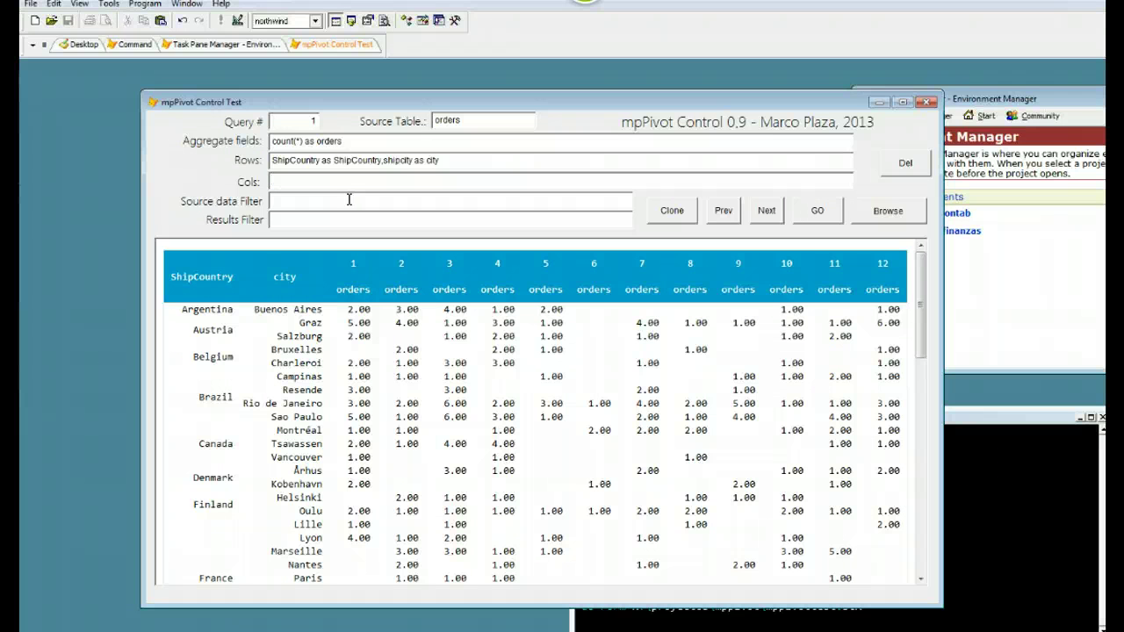
{"action": "key", "text": "ctrl+z"}
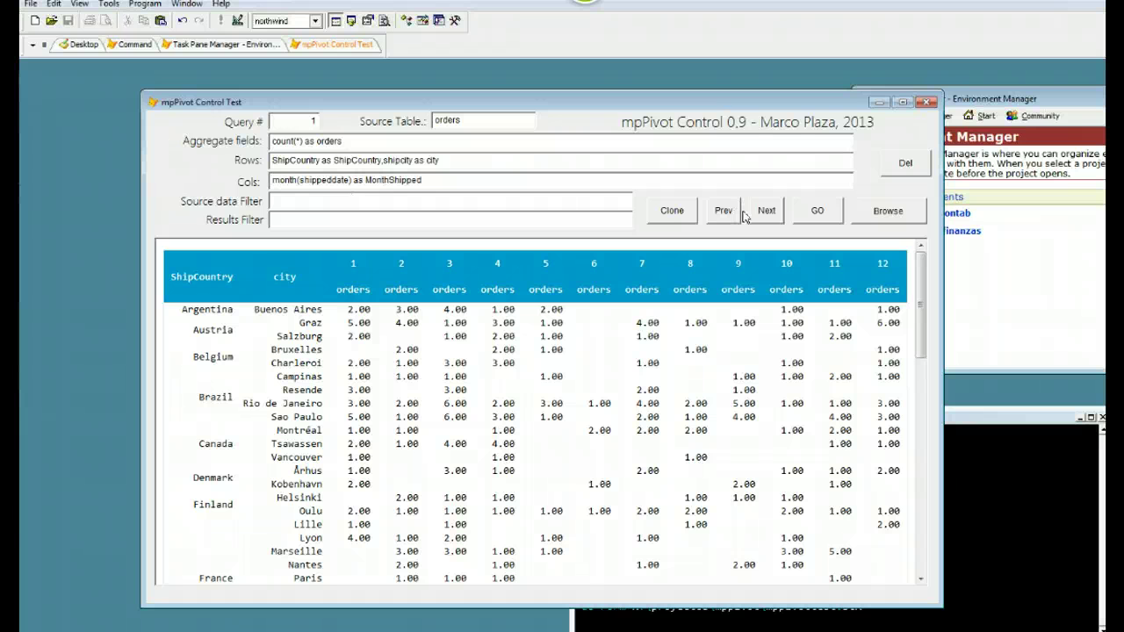
{"action": "left_click", "coordinate": [665, 36]}
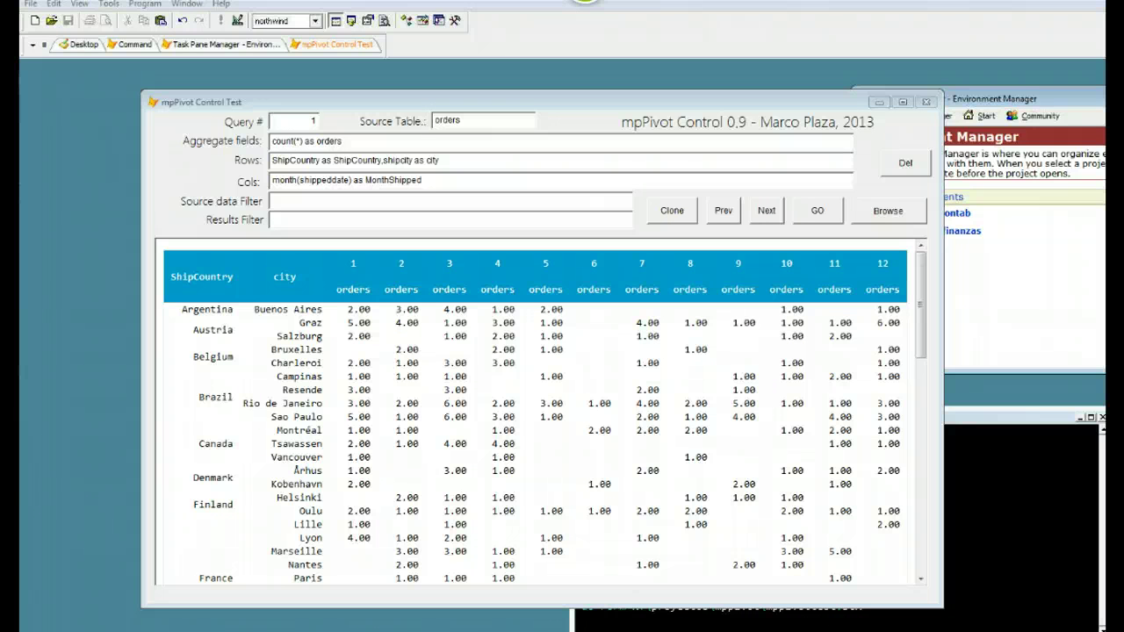
{"action": "key", "text": "alt+Tab"}
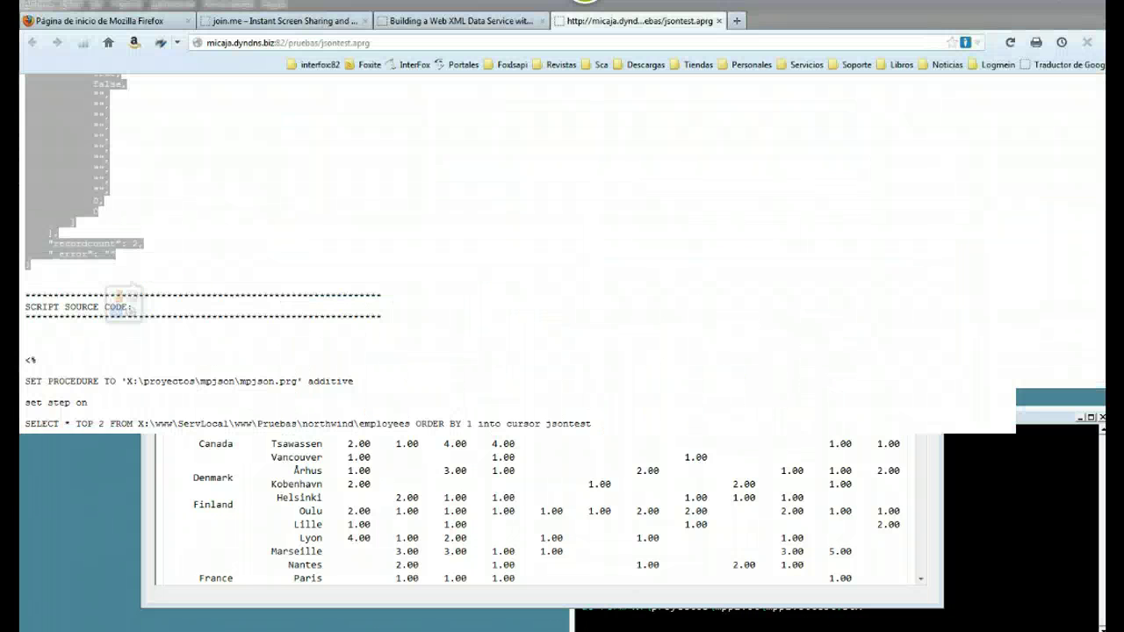
{"action": "left_click", "coordinate": [280, 21]}
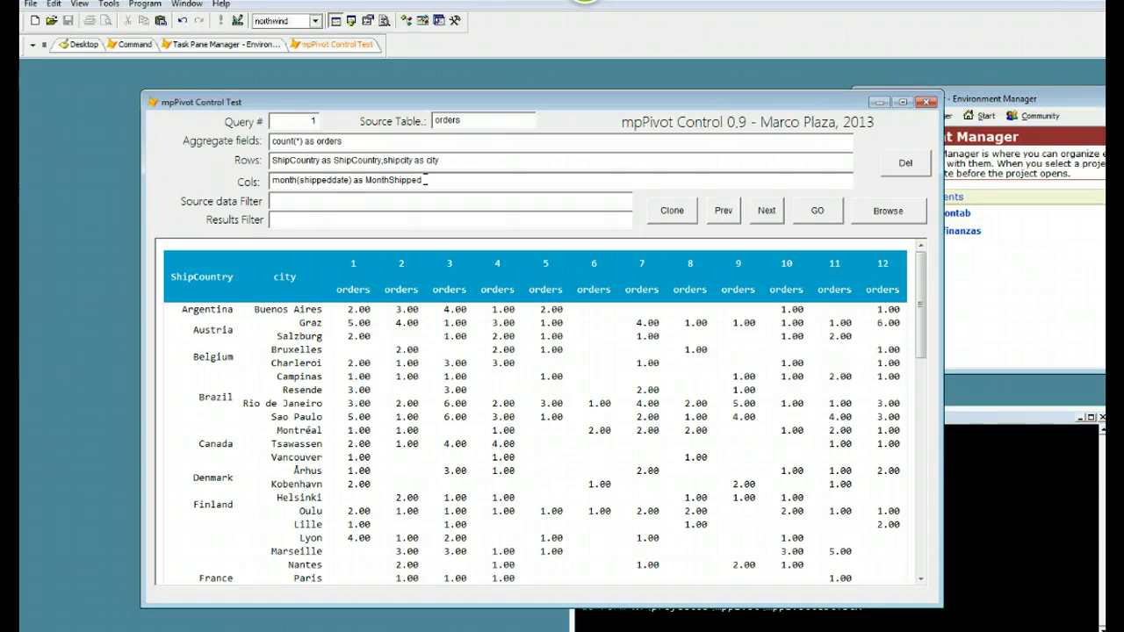
Step: Clone the query and move month(shippeddate) as MonthShipped from the columns to the rows, replacing the country and city expression there
{"action": "left_click", "coordinate": [673, 211]}
{"action": "left_click_drag", "start_coordinate": [425, 180], "coordinate": [272, 180]}
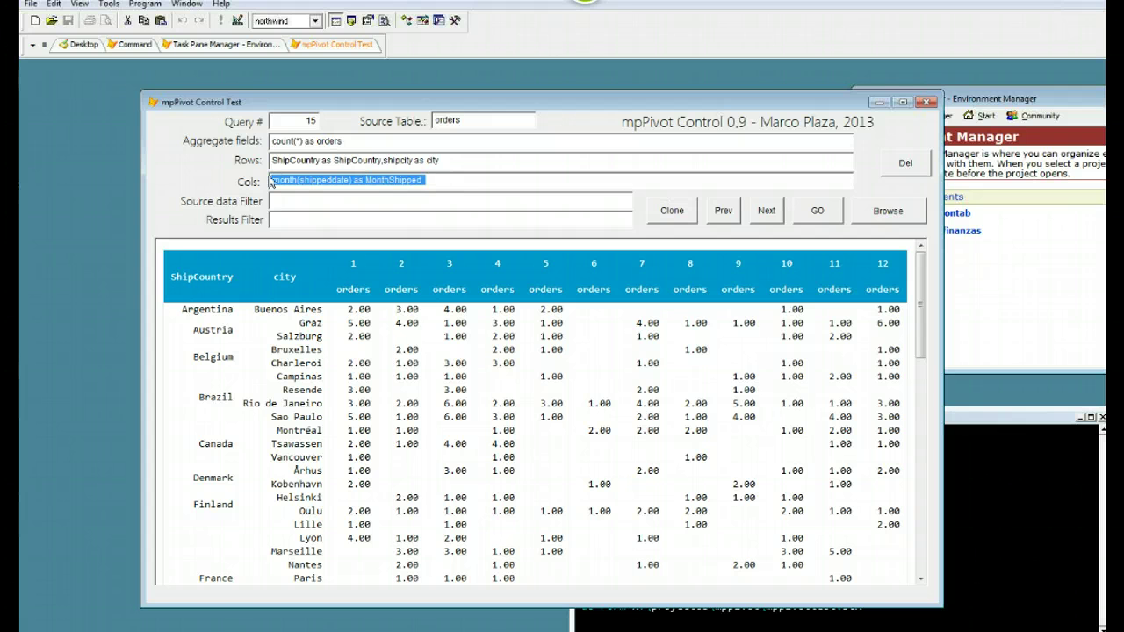
{"action": "key", "text": "Delete"}
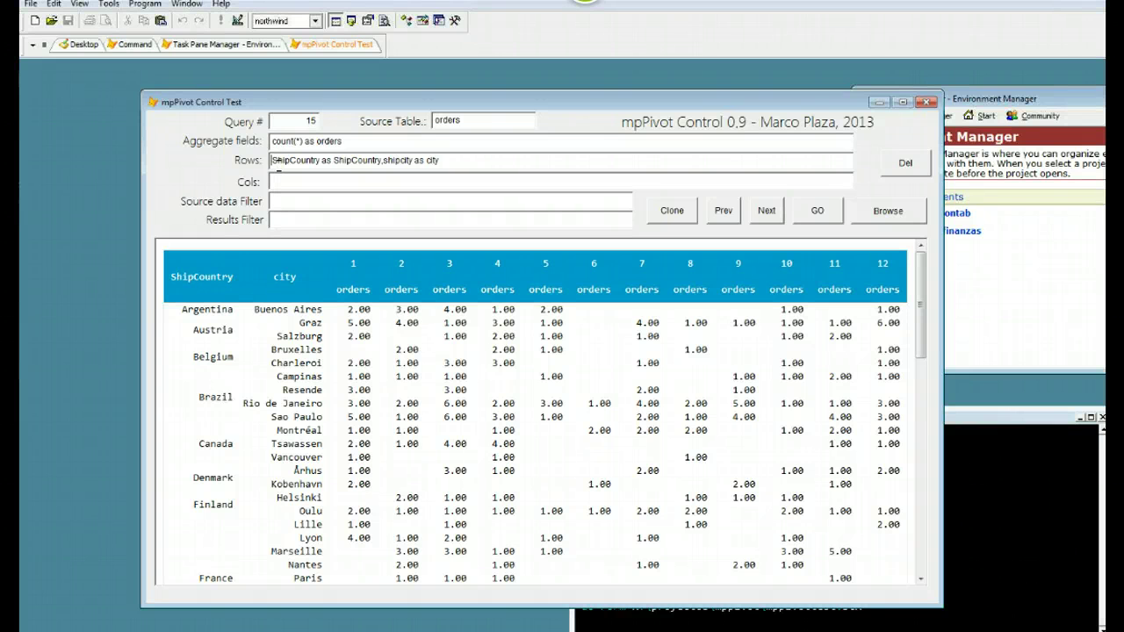
{"action": "key", "text": "ctrl+v"}
{"action": "key", "text": "shift+End"}
{"action": "key", "text": "ctrl+c"}
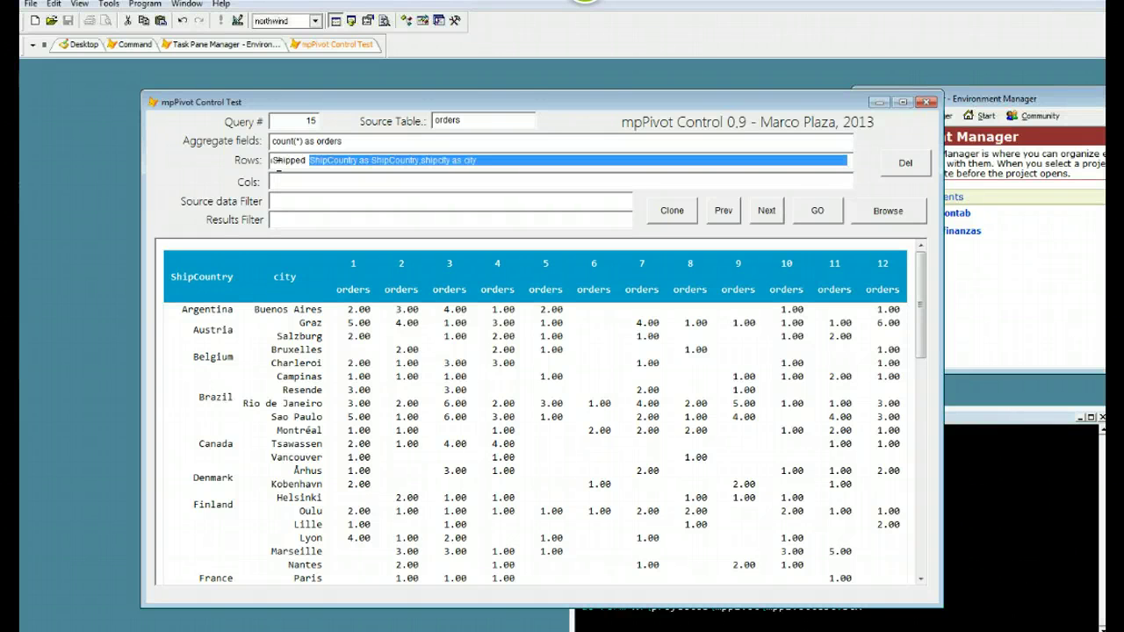
{"action": "key", "text": "Delete"}
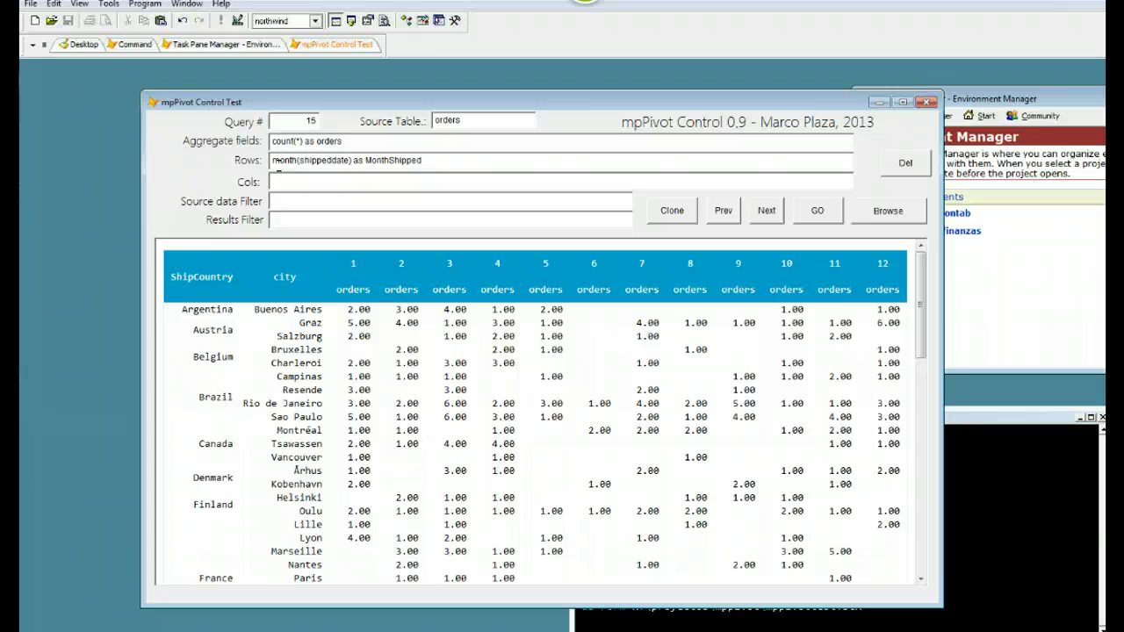
Step: Set the pivot columns to ShipCountry as ShipCountry,shipcity as city, run the query and look across the resulting columns
{"action": "left_click", "coordinate": [308, 183]}
{"action": "key", "text": "ctrl+v"}
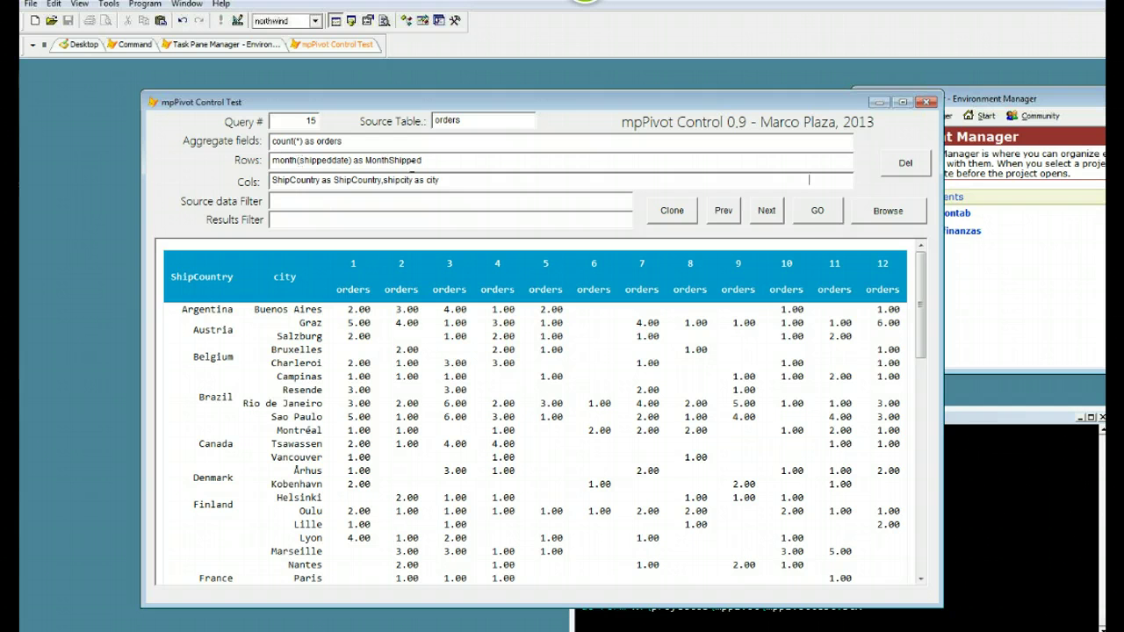
{"action": "left_click", "coordinate": [807, 220]}
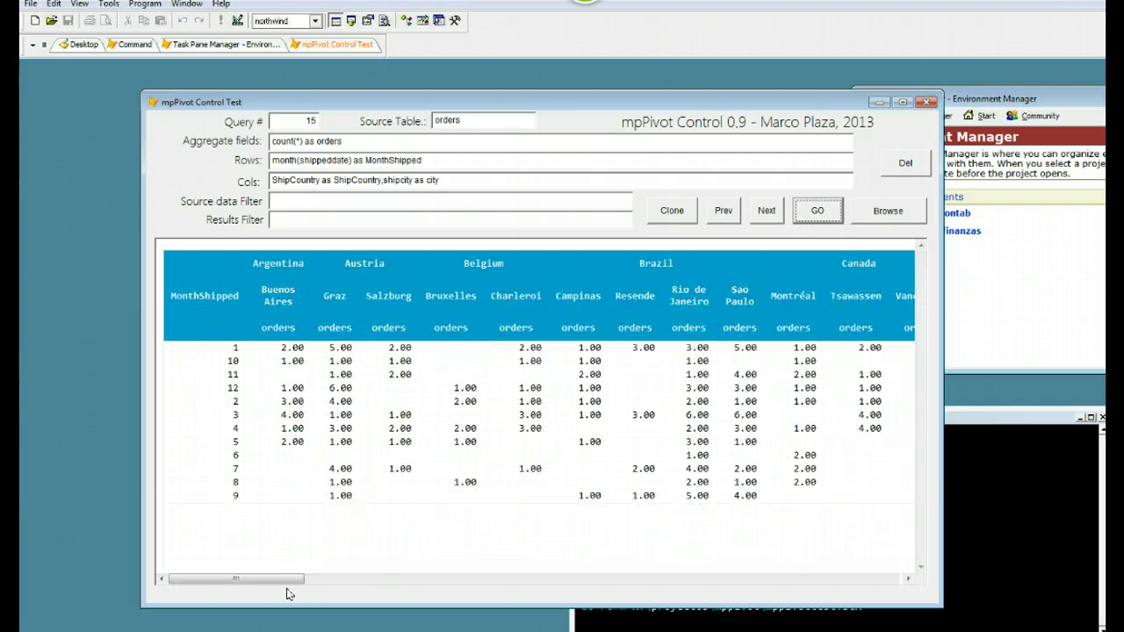
{"action": "left_click_drag", "start_coordinate": [293, 581], "coordinate": [360, 580]}
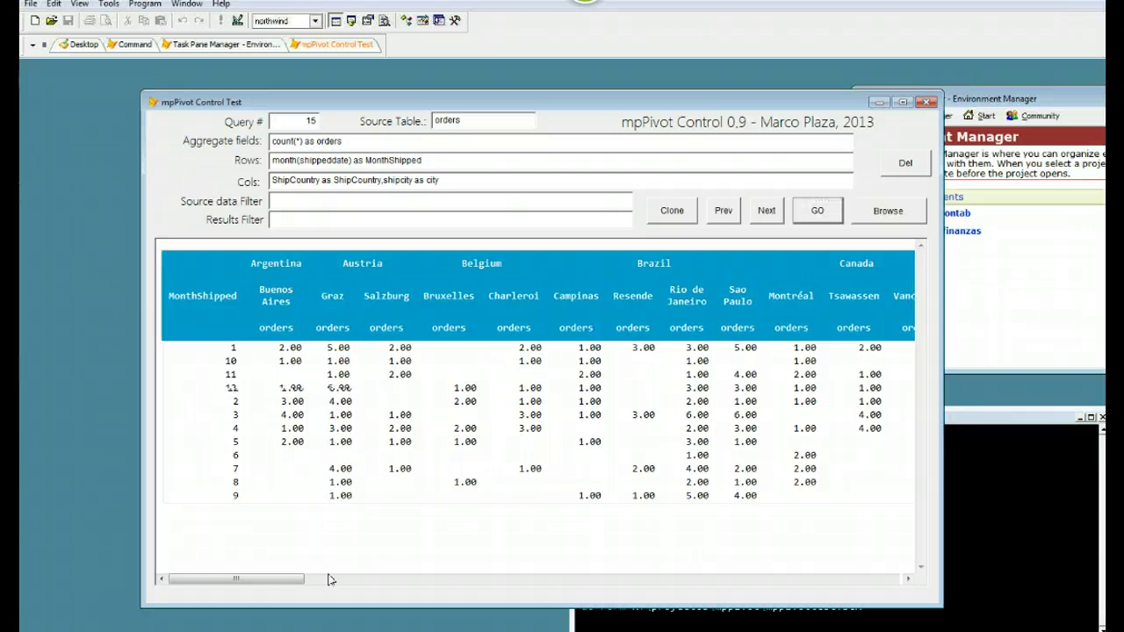
{"action": "left_click", "coordinate": [439, 578]}
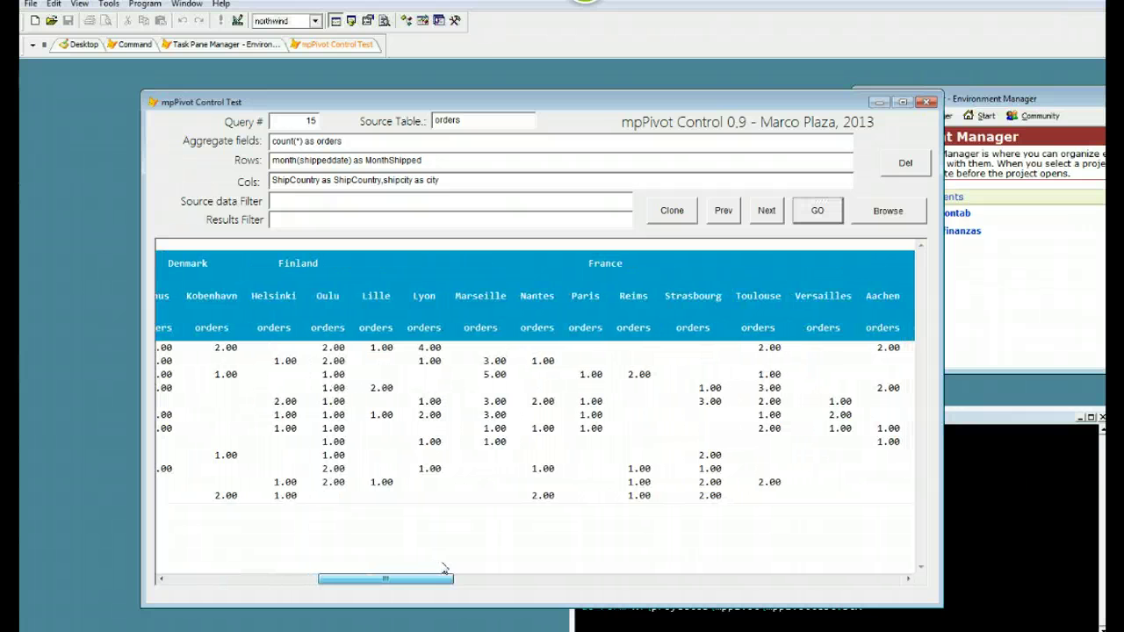
{"action": "scroll", "coordinate": [443, 567], "scroll_direction": "right", "scroll_amount": 4}
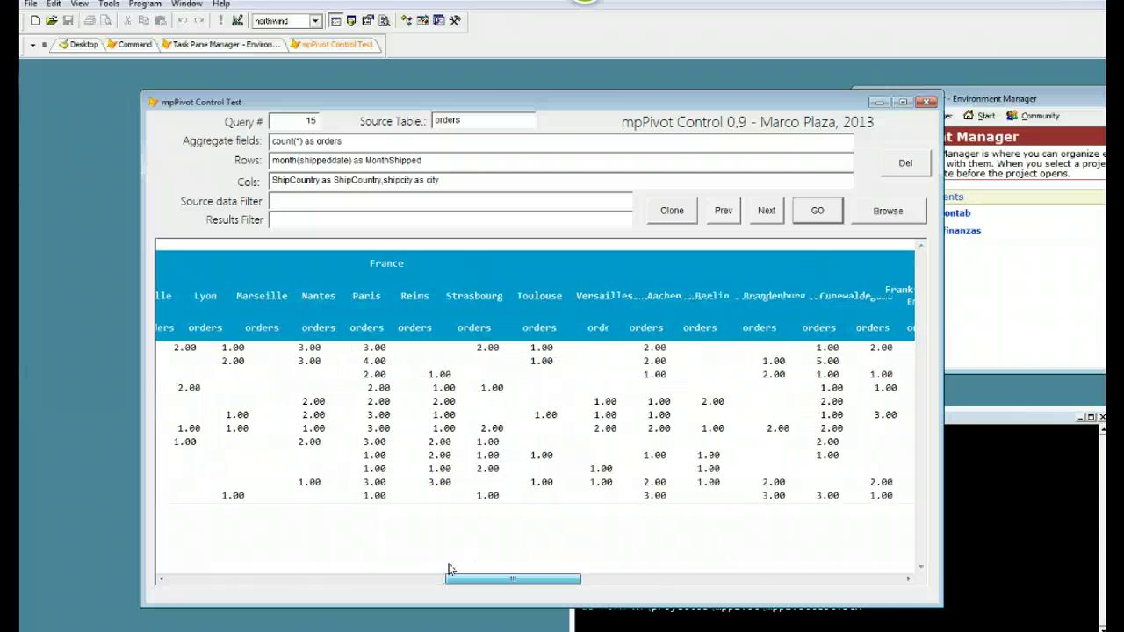
{"action": "scroll", "coordinate": [449, 569], "scroll_direction": "left", "scroll_amount": 8}
Step: Add sum(freight) as freight after the order count in the aggregate fields and run the query
{"action": "left_click", "coordinate": [347, 141]}
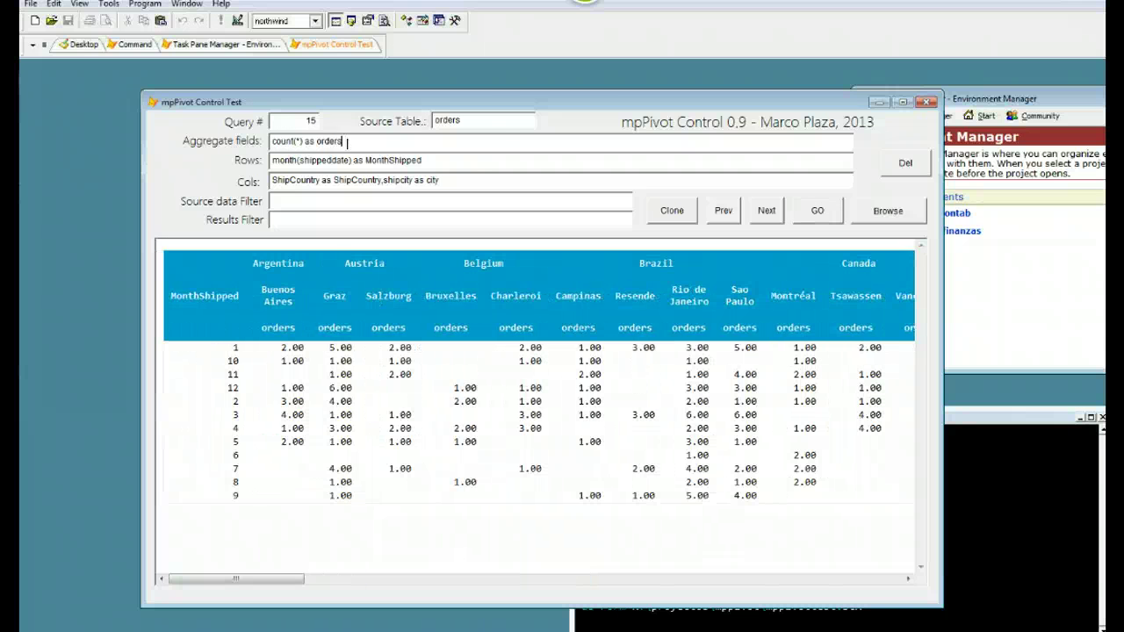
{"action": "left_click", "coordinate": [283, 207]}
{"action": "left_click", "coordinate": [348, 141]}
{"action": "type", "text": ","}
{"action": "type", "text": "sum(freight) as freight"}
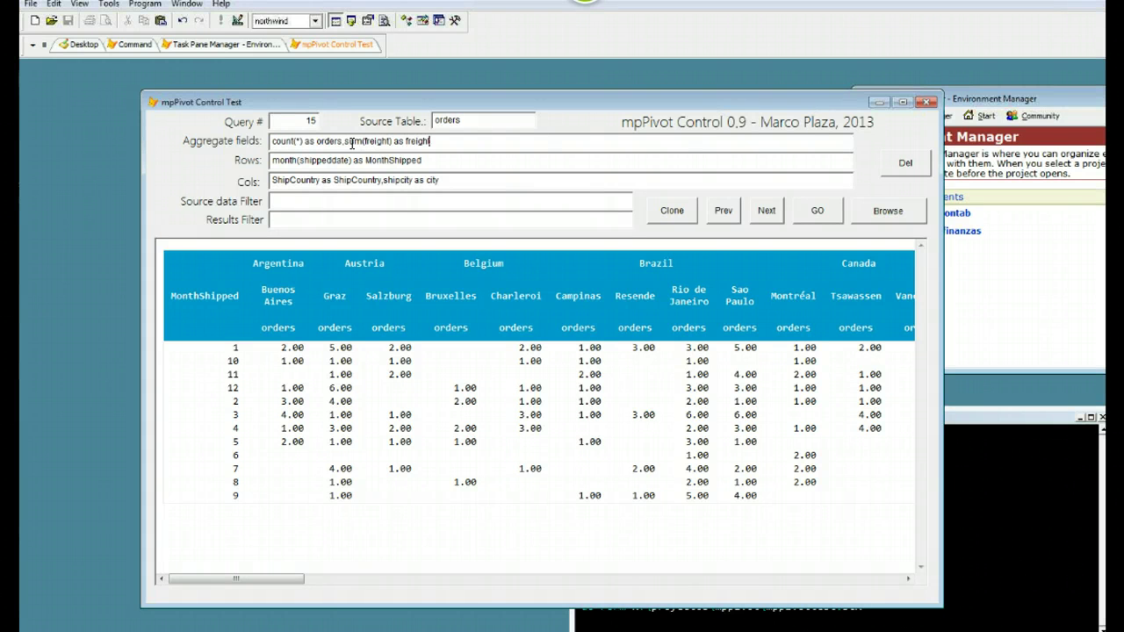
{"action": "left_click", "coordinate": [824, 212]}
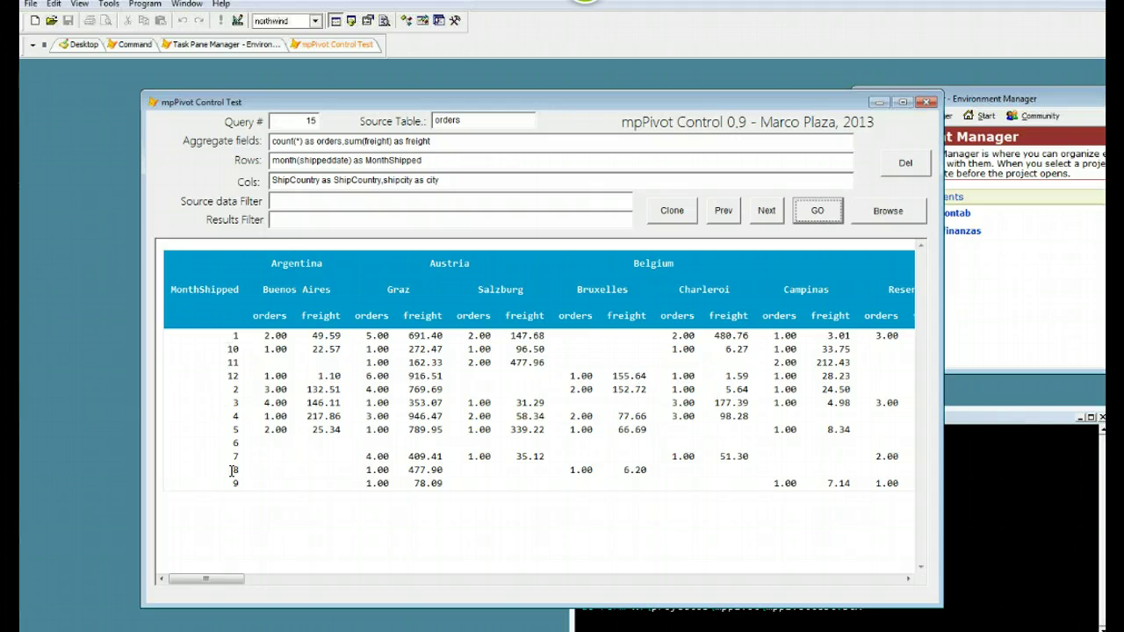
Step: Change the row expression to transform(month(shippeddate),'@L 99') as MonthShipped and run the query
{"action": "left_click", "coordinate": [284, 160]}
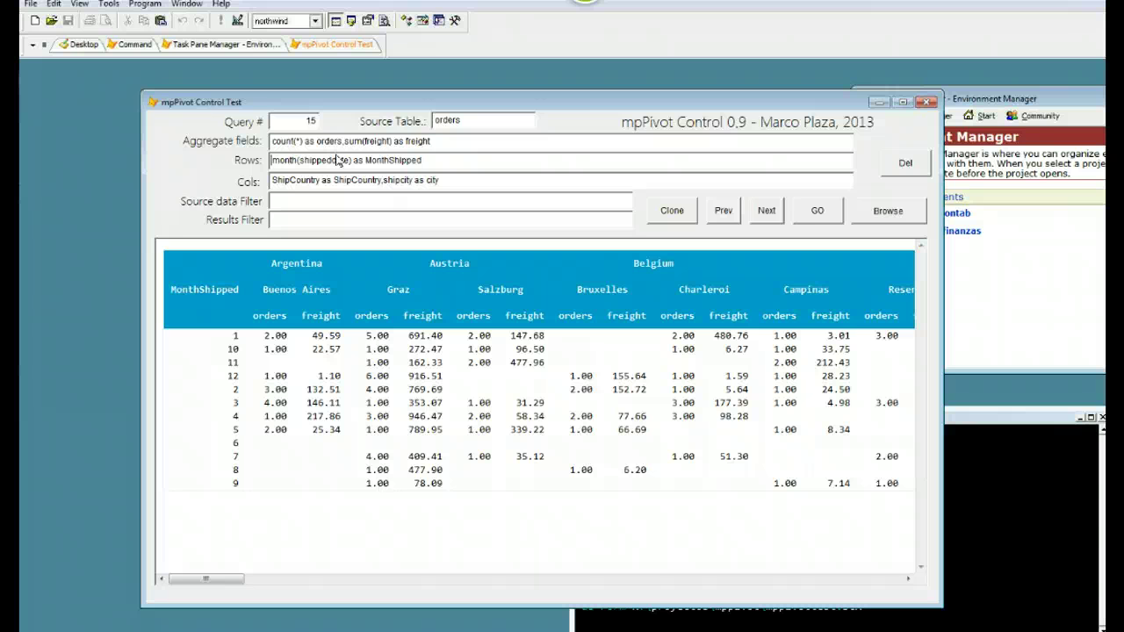
{"action": "type", "text": "transform"}
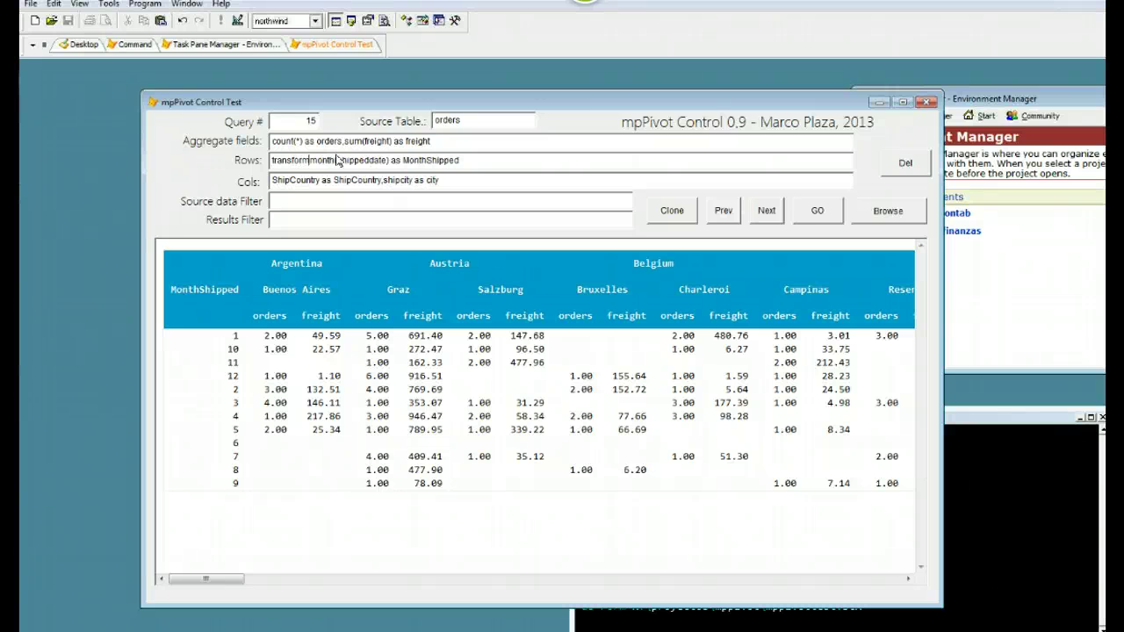
{"action": "type", "text": "("}
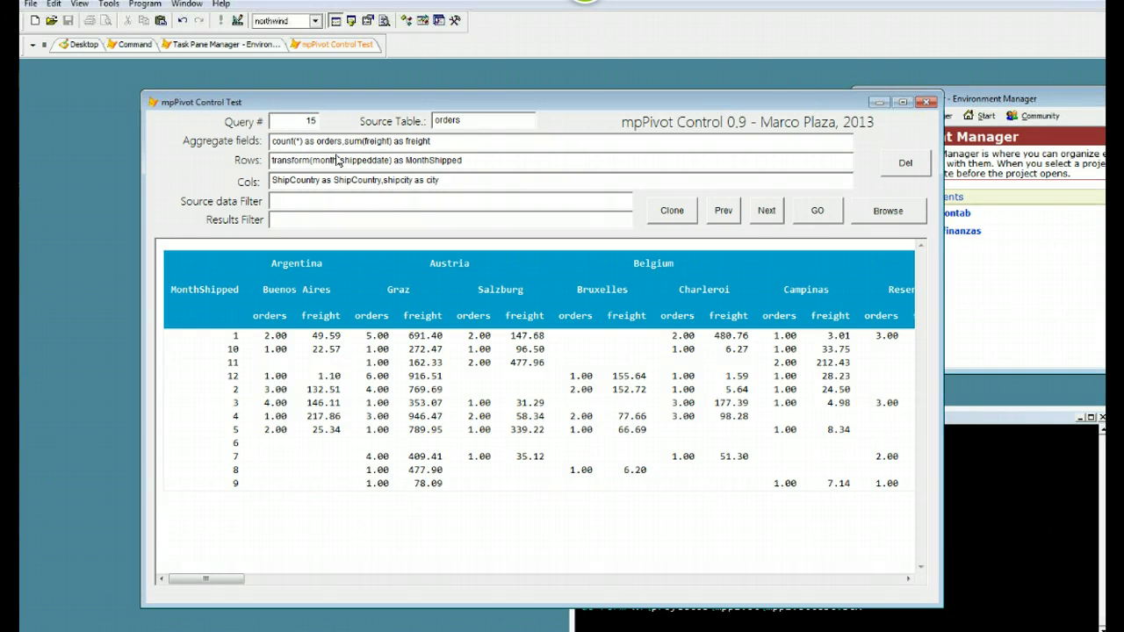
{"action": "type", "text": ")"}
{"action": "type", "text": ",'@"}
{"action": "type", "text": "'"}
{"action": "type", "text": "L"}
{"action": "type", "text": " 99"}
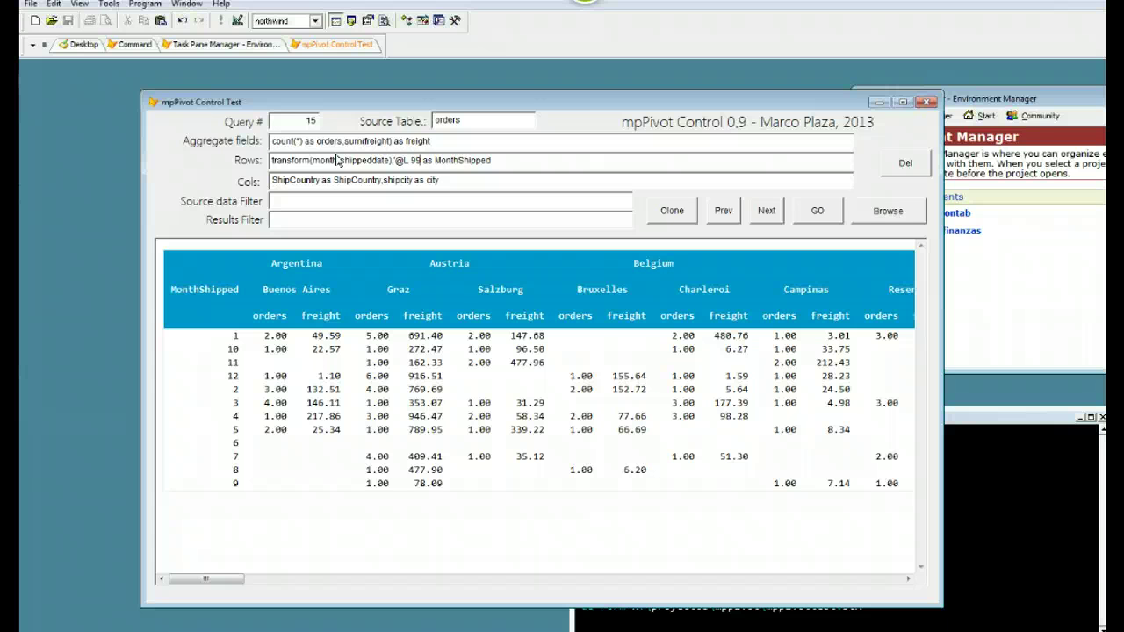
{"action": "type", "text": "'"}
{"action": "left_click", "coordinate": [796, 220]}
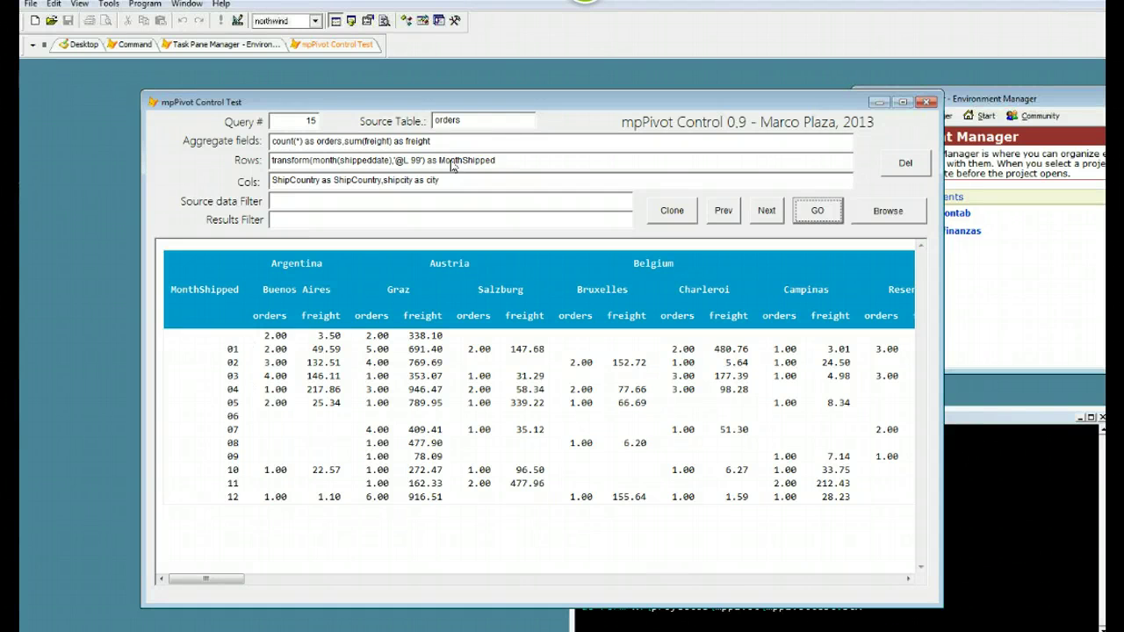
Step: Append day(shippedDate) as a second row expression after MonthShipped
{"action": "left_click", "coordinate": [509, 157]}
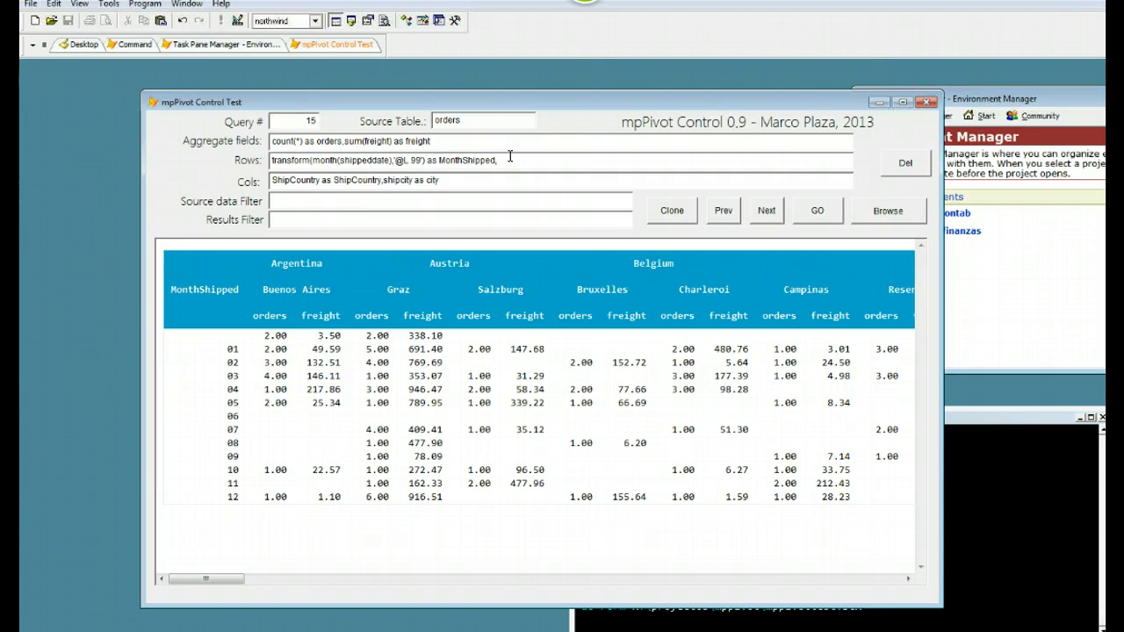
{"action": "type", "text": ",day"}
{"action": "type", "text": ",shippd"}
{"action": "type", "text": "d"}
{"action": "type", "text": "Date"}
Step: Change the day expression in the rows to trans(day(shippedDate),'@l 99') as dayofMonth and run the query
{"action": "key", "text": "Left"}
{"action": "key", "text": "Left"}
{"action": "key", "text": "Left"}
{"action": "key", "text": "Left"}
{"action": "key", "text": "Left"}
{"action": "key", "text": "Left"}
{"action": "key", "text": "Left"}
{"action": "key", "text": "Left"}
{"action": "key", "text": "Left"}
{"action": "key", "text": "Right"}
{"action": "type", "text": ", trans("}
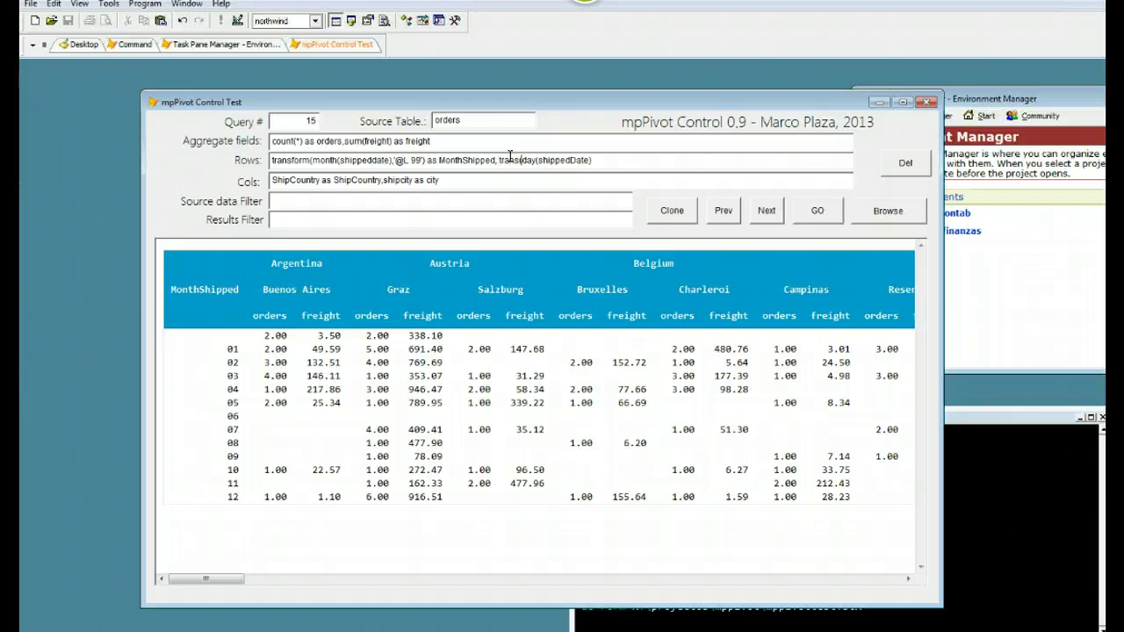
{"action": "key", "text": "End"}
{"action": "type", "text": ",'@l 99')) as d"}
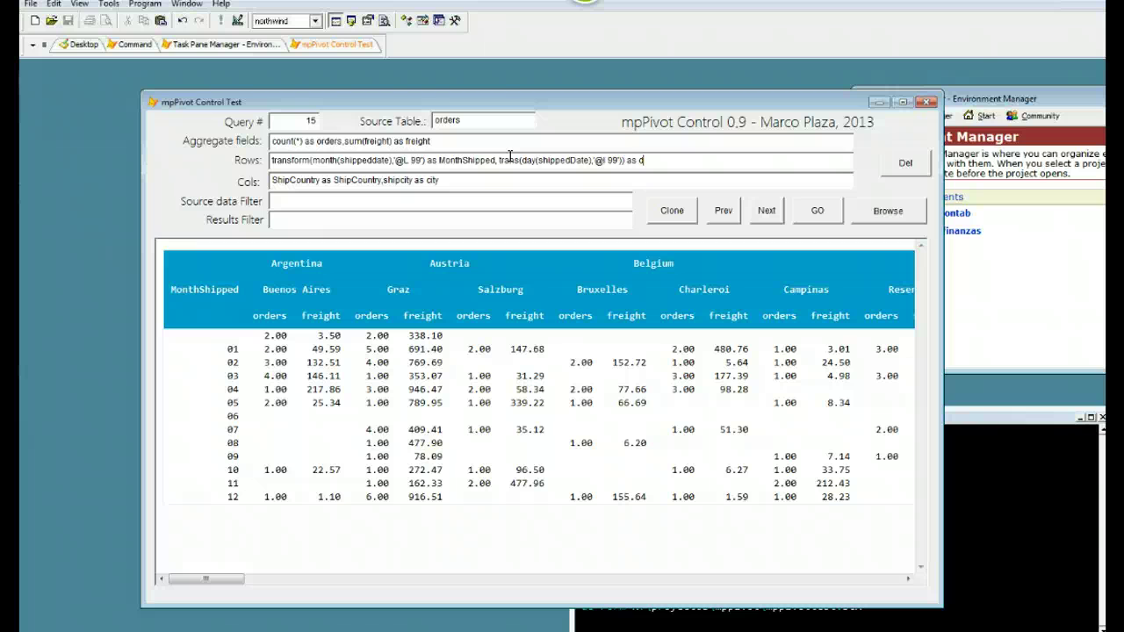
{"action": "type", "text": "ayofMonth"}
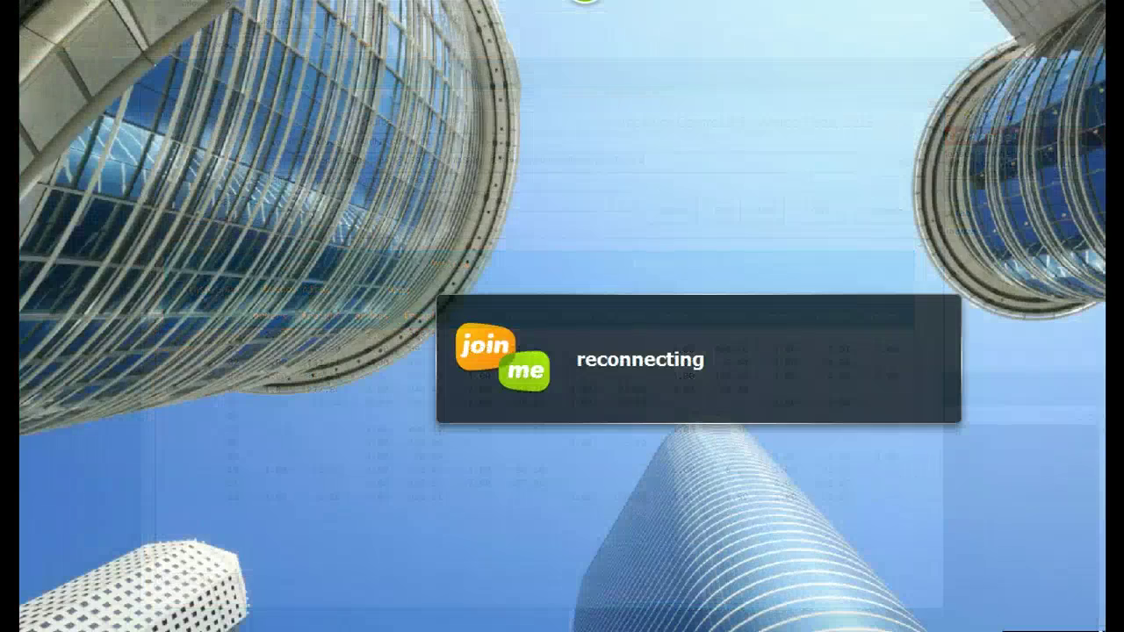
{"action": "left_click", "coordinate": [805, 216]}
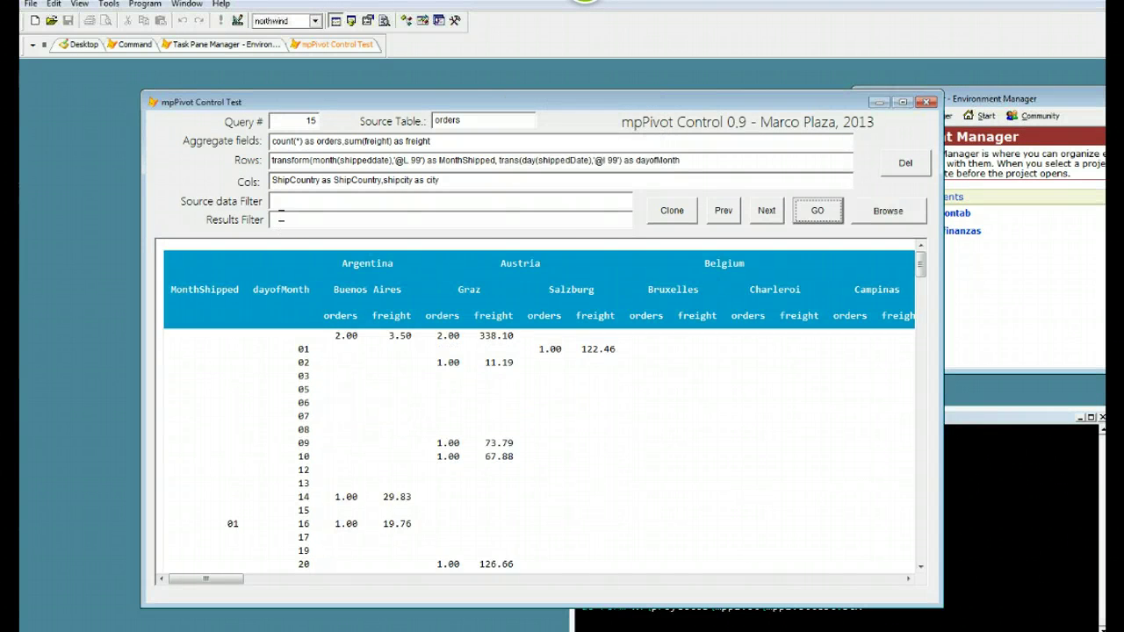
Step: Browse the orders table and examine its fields for one to use in the source data filter
{"action": "left_click", "coordinate": [277, 204]}
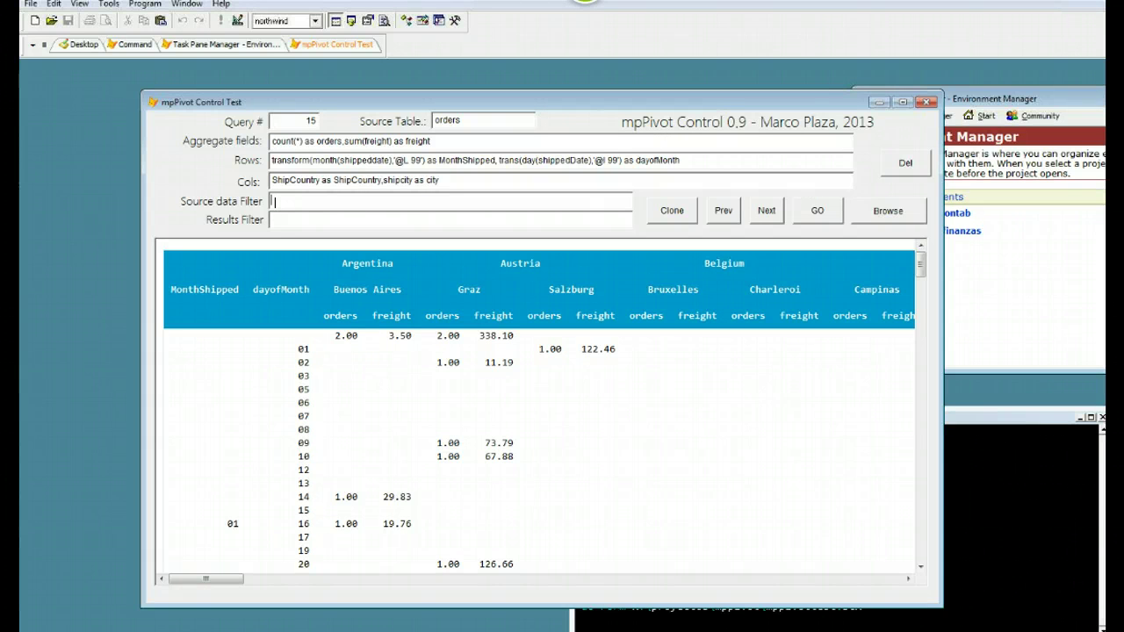
{"action": "left_click", "coordinate": [285, 222]}
{"action": "left_click", "coordinate": [899, 206]}
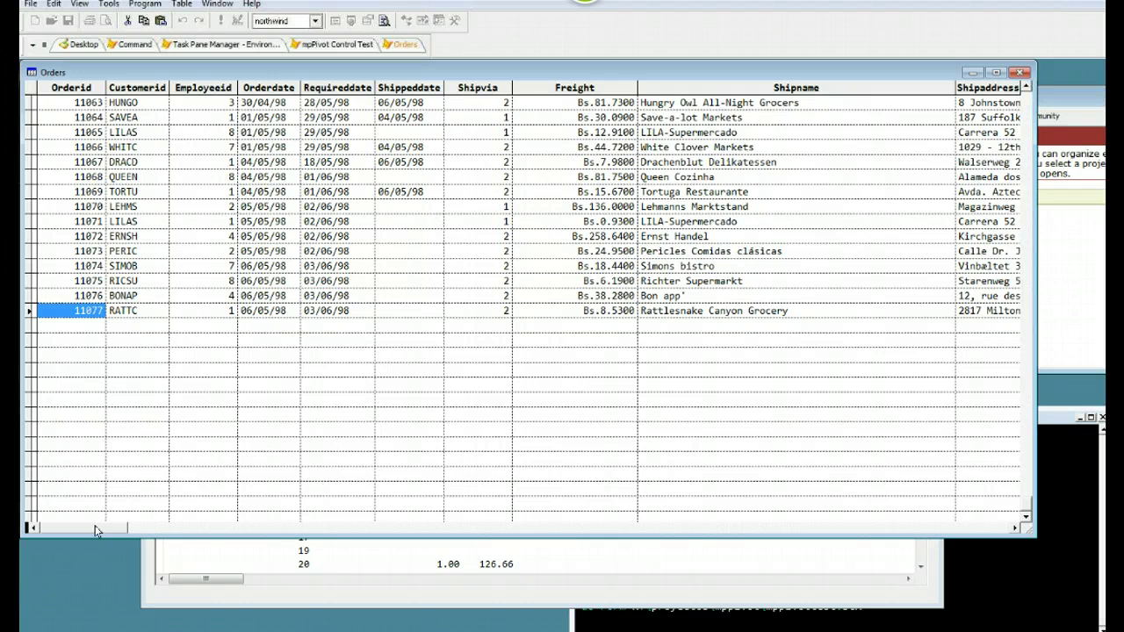
{"action": "left_click_drag", "start_coordinate": [95, 529], "coordinate": [281, 546]}
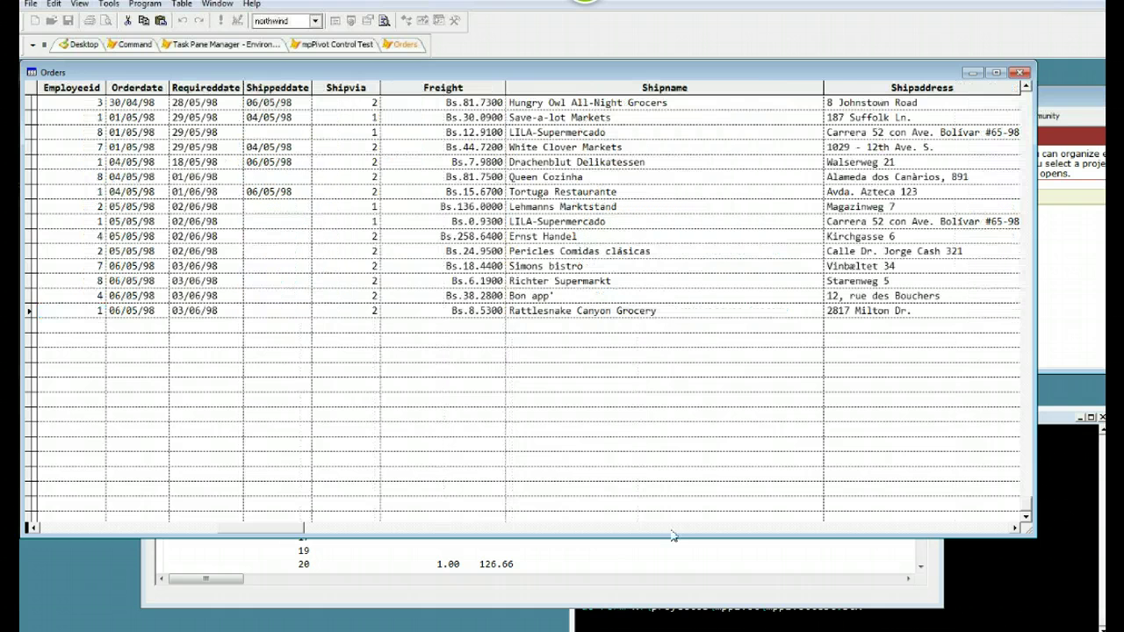
{"action": "left_click", "coordinate": [672, 529]}
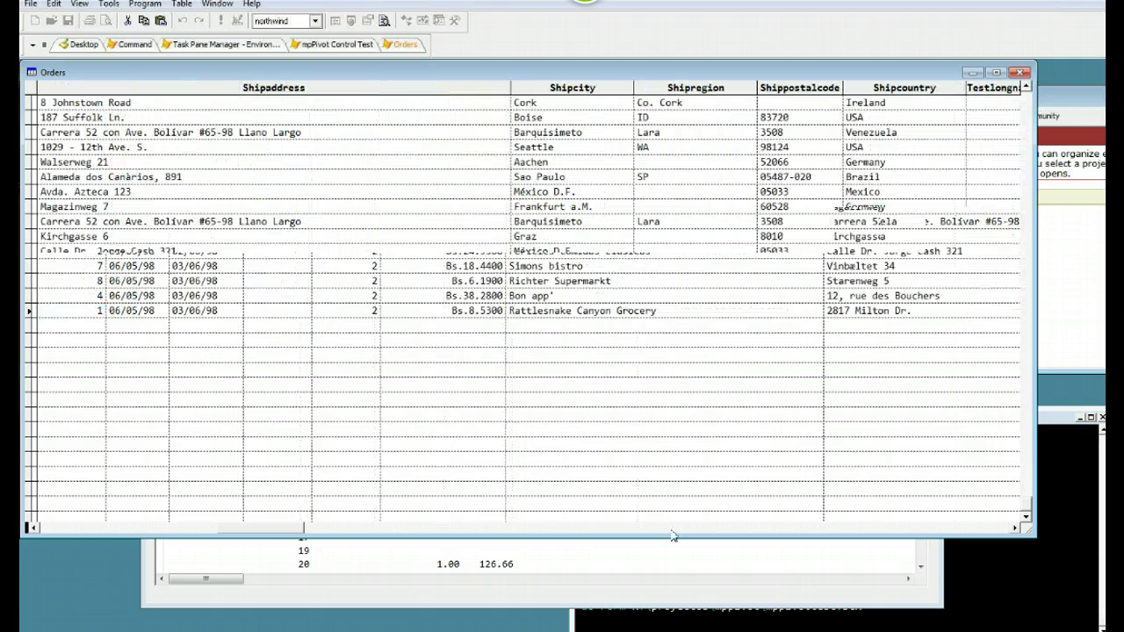
{"action": "left_click", "coordinate": [936, 529]}
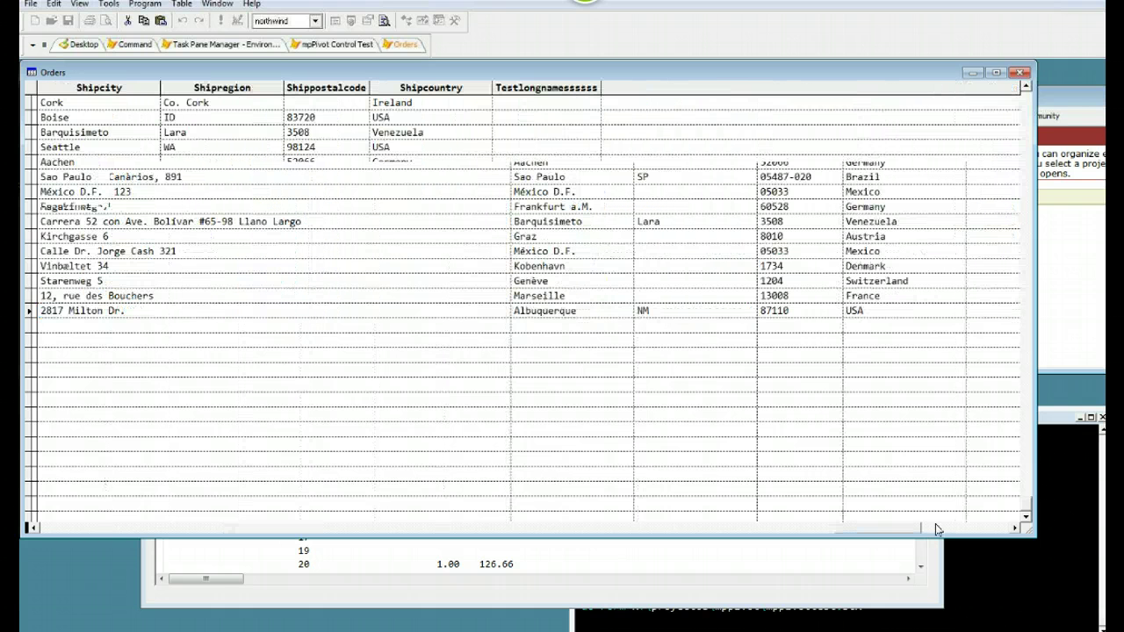
{"action": "left_click", "coordinate": [74, 530]}
{"action": "left_click", "coordinate": [74, 530]}
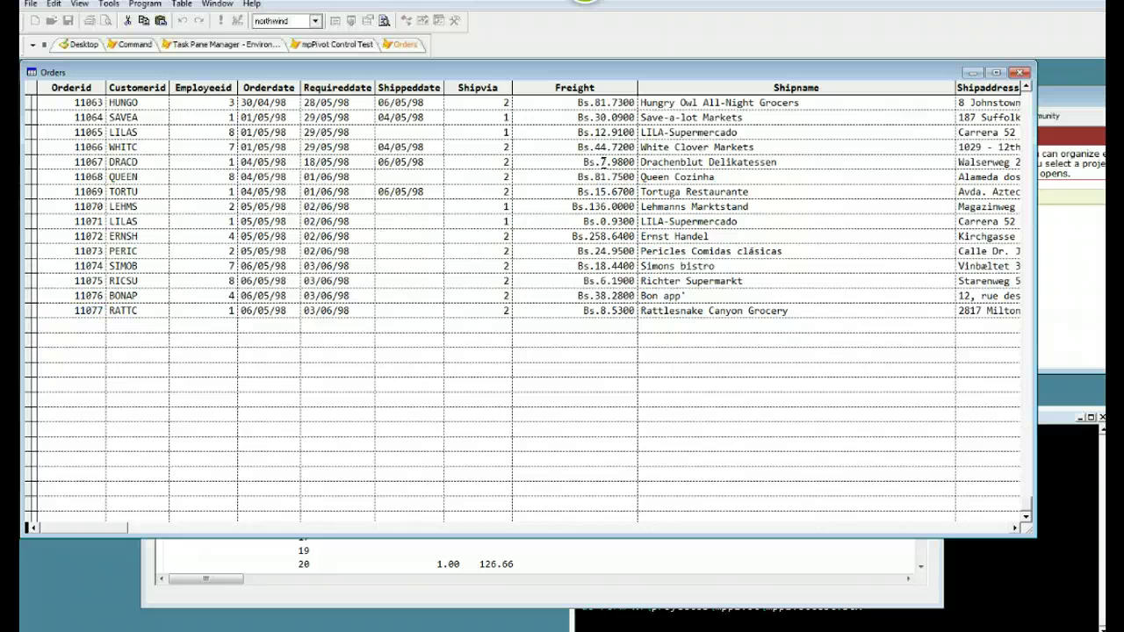
Step: Close the orders table, set the source data filter to freight < 10 and run the query
{"action": "left_click", "coordinate": [602, 161]}
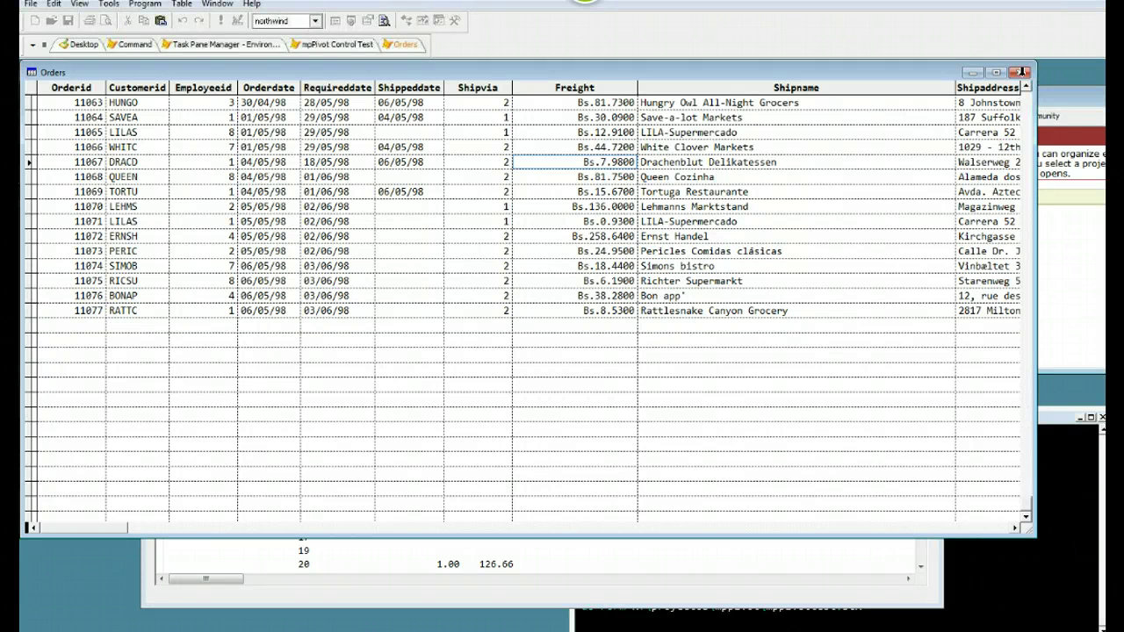
{"action": "left_click", "coordinate": [1021, 74]}
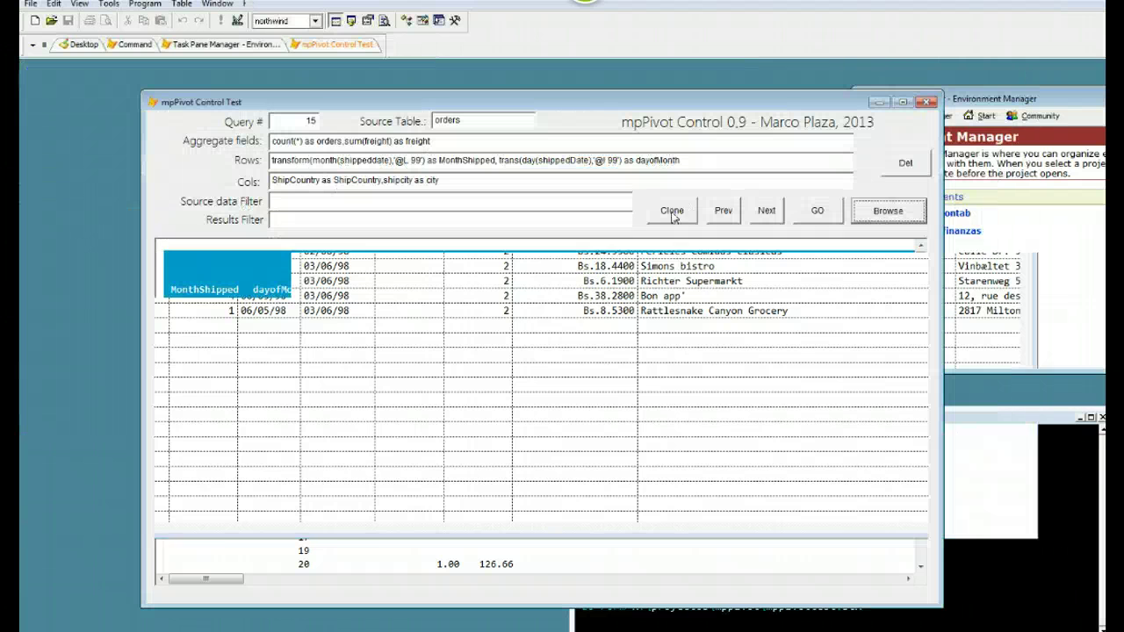
{"action": "type", "text": "freight"}
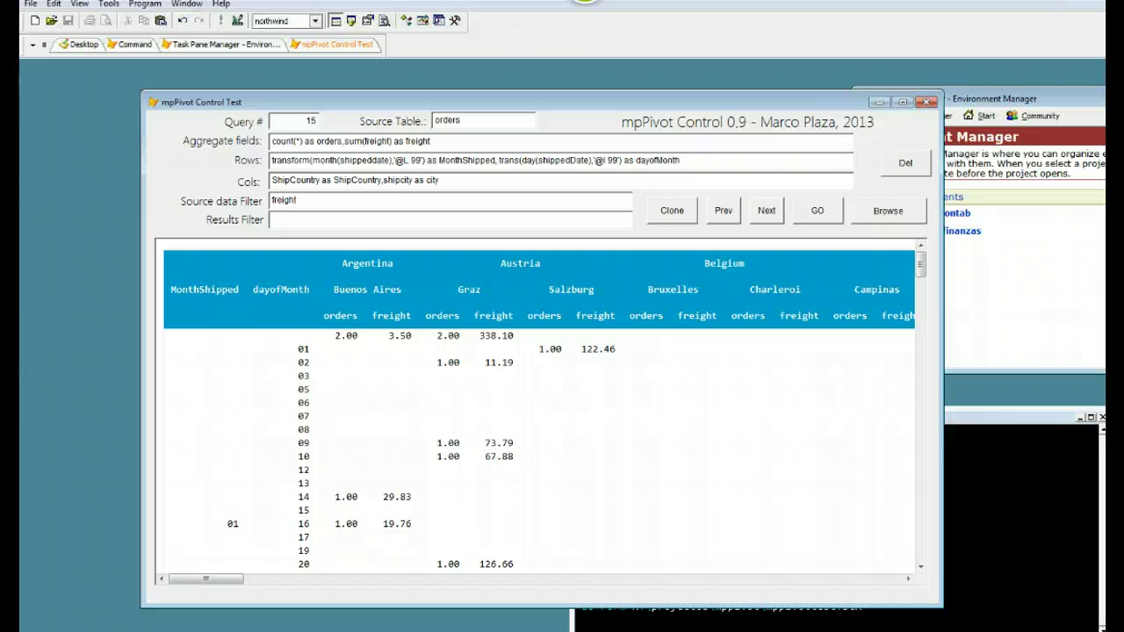
{"action": "type", "text": " < 10"}
{"action": "left_click", "coordinate": [817, 213]}
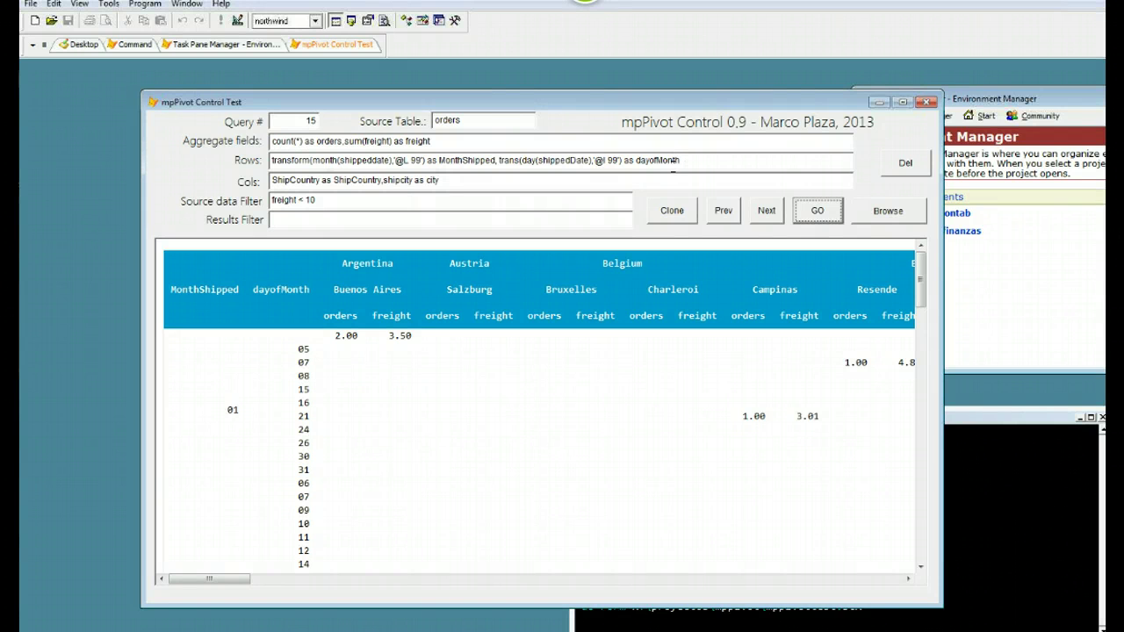
Step: Clone the query and cut the MonthShipped and dayofMonth expressions from the copy's rows
{"action": "left_click_drag", "start_coordinate": [681, 161], "coordinate": [262, 168]}
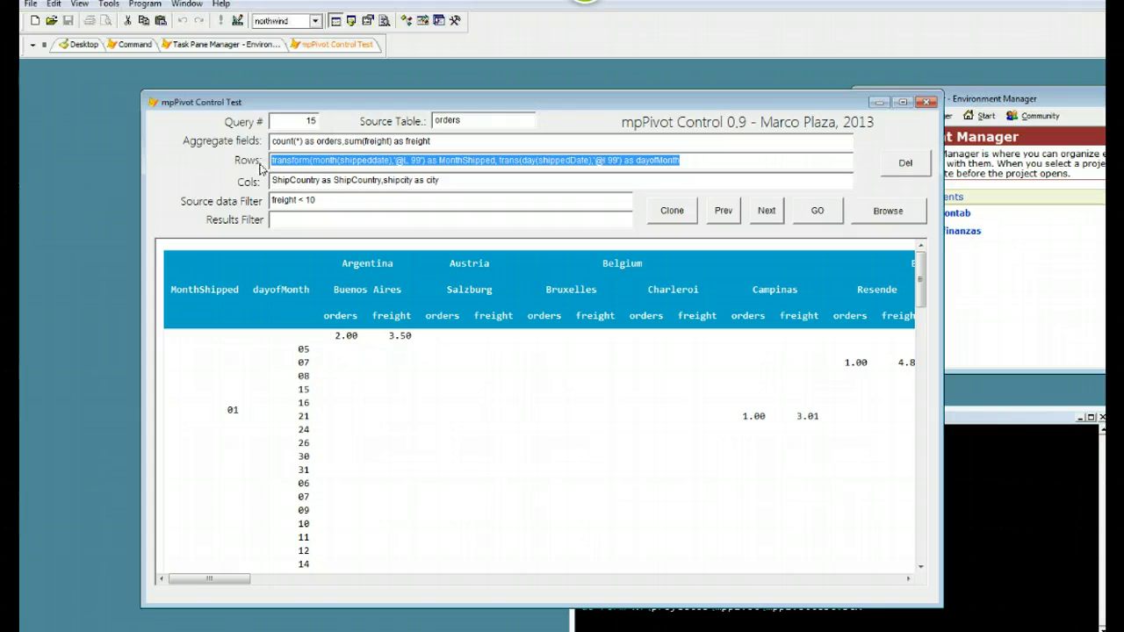
{"action": "left_click", "coordinate": [673, 216]}
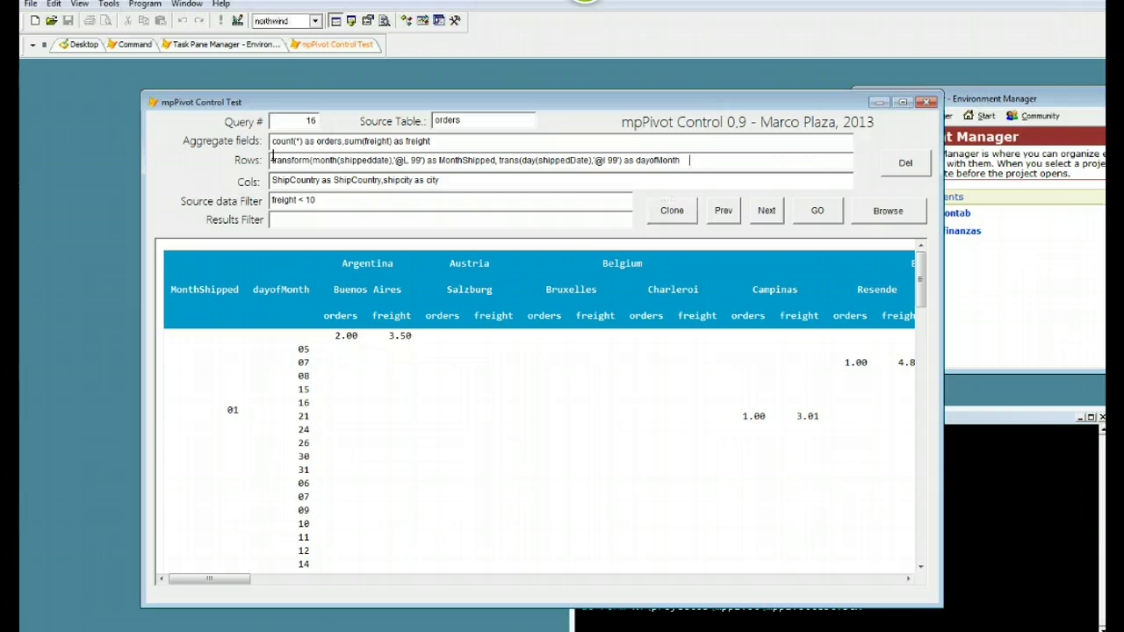
{"action": "key", "text": "ctrl+a"}
{"action": "key", "text": "ctrl+c"}
{"action": "key", "text": "End"}
{"action": "key", "text": "ctrl+a"}
{"action": "key", "text": "Delete"}
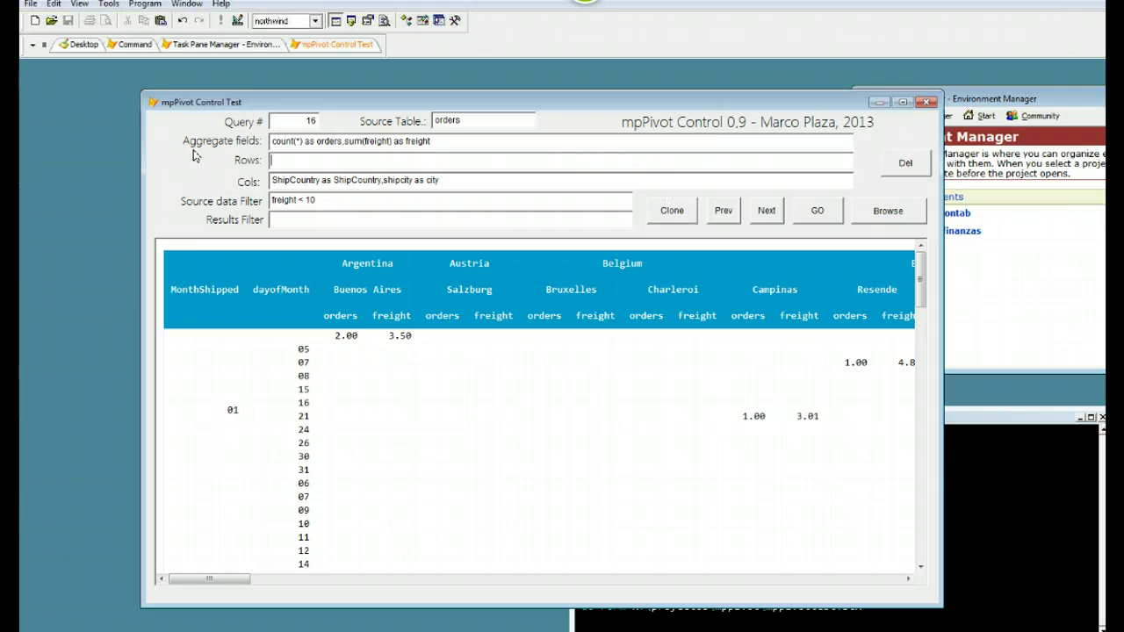
Step: Paste the MonthShipped and dayofMonth expressions into the columns and cut the ShipCountry and city expressions from there
{"action": "left_click", "coordinate": [434, 179]}
{"action": "key", "text": "ctrl+a"}
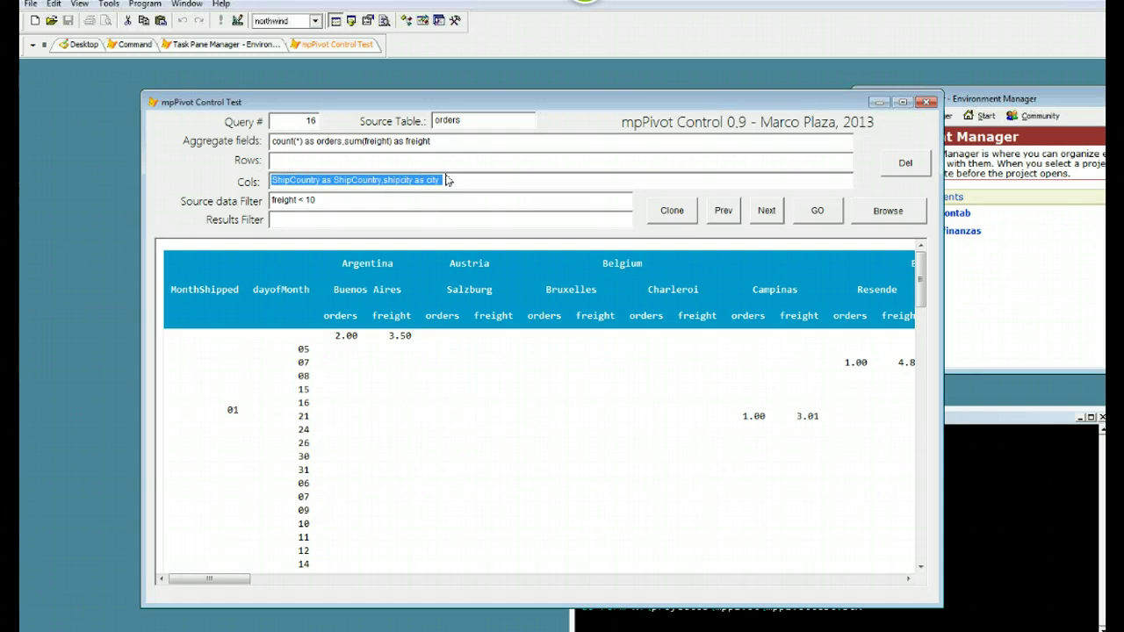
{"action": "left_click", "coordinate": [460, 180]}
{"action": "key", "text": "ctrl+v"}
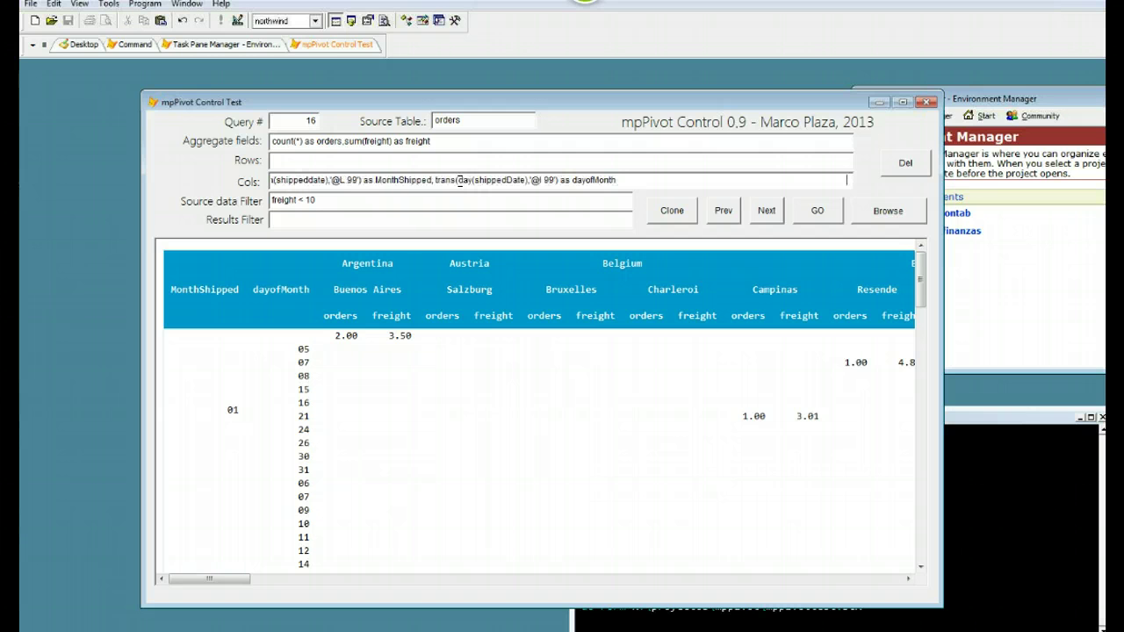
{"action": "key", "text": "Home"}
{"action": "key", "text": "shift+Right"}
{"action": "key", "text": "shift+Right"}
{"action": "key", "text": "shift+Right"}
{"action": "key", "text": "shift+Right"}
{"action": "key", "text": "shift+Right"}
{"action": "key", "text": "shift+Right"}
{"action": "key", "text": "shift+Right"}
{"action": "key", "text": "shift+Right"}
{"action": "key", "text": "shift+Right"}
{"action": "key", "text": "shift+Right"}
{"action": "key", "text": "shift+Right"}
{"action": "key", "text": "shift+Right"}
{"action": "key", "text": "shift+Right"}
{"action": "key", "text": "shift+Right"}
{"action": "key", "text": "shift+Right"}
{"action": "key", "text": "shift+Right"}
{"action": "key", "text": "shift+Right"}
{"action": "key", "text": "shift+Right"}
{"action": "key", "text": "shift+Right"}
{"action": "key", "text": "shift+Right"}
{"action": "key", "text": "shift+Right"}
{"action": "key", "text": "shift+Right"}
{"action": "key", "text": "shift+Right"}
{"action": "key", "text": "shift+Right"}
{"action": "key", "text": "shift+Right"}
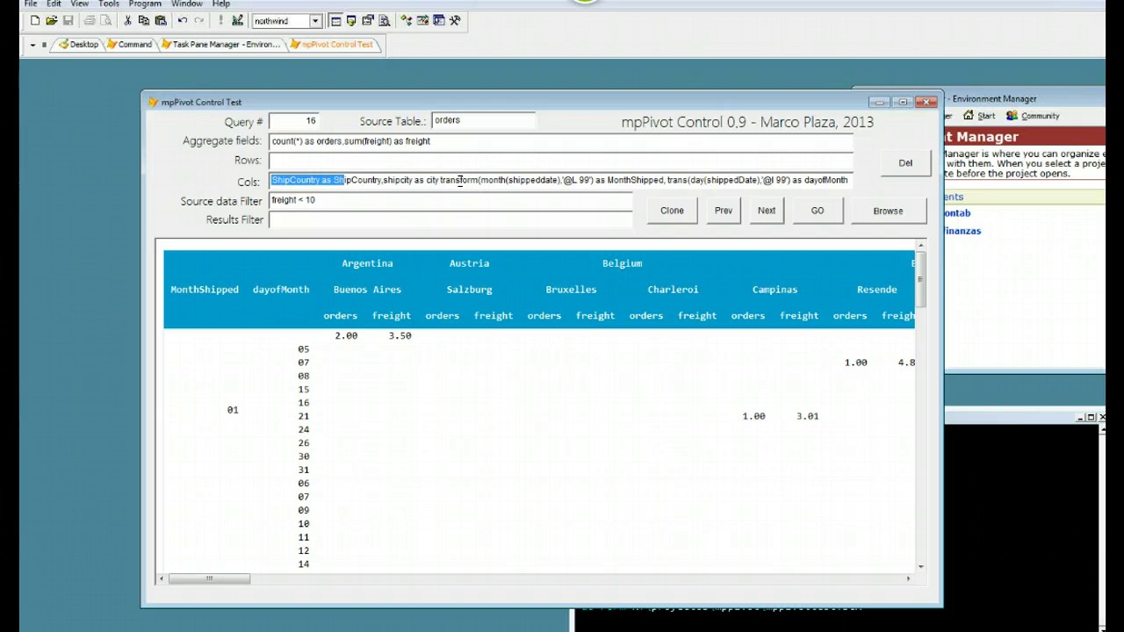
{"action": "key", "text": "shift+Right"}
{"action": "key", "text": "shift+Right"}
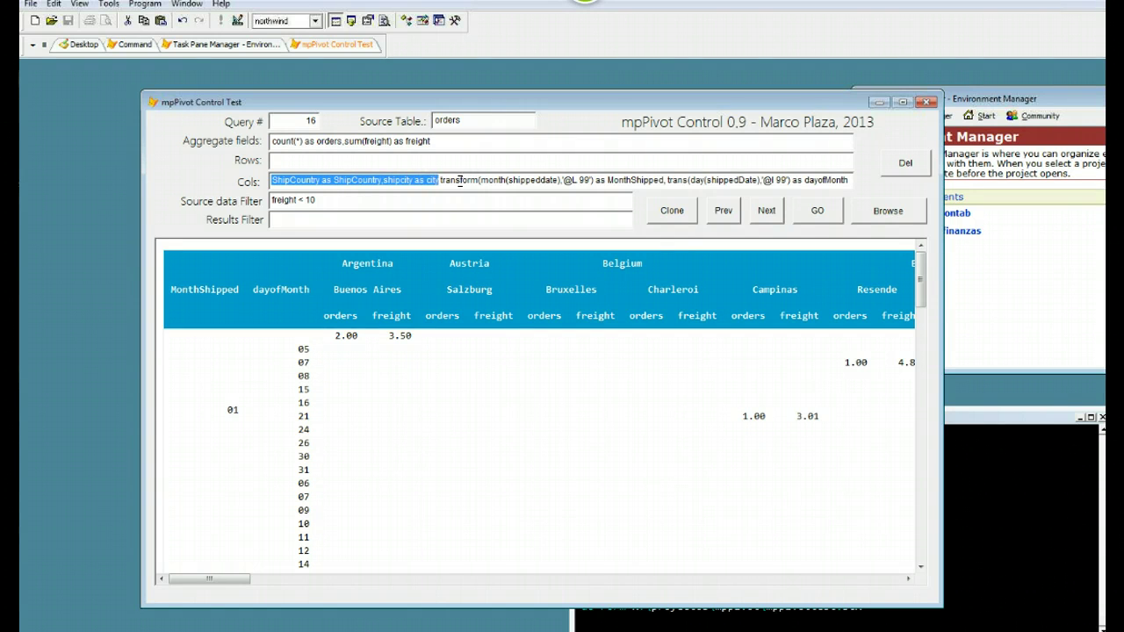
{"action": "key", "text": "Delete"}
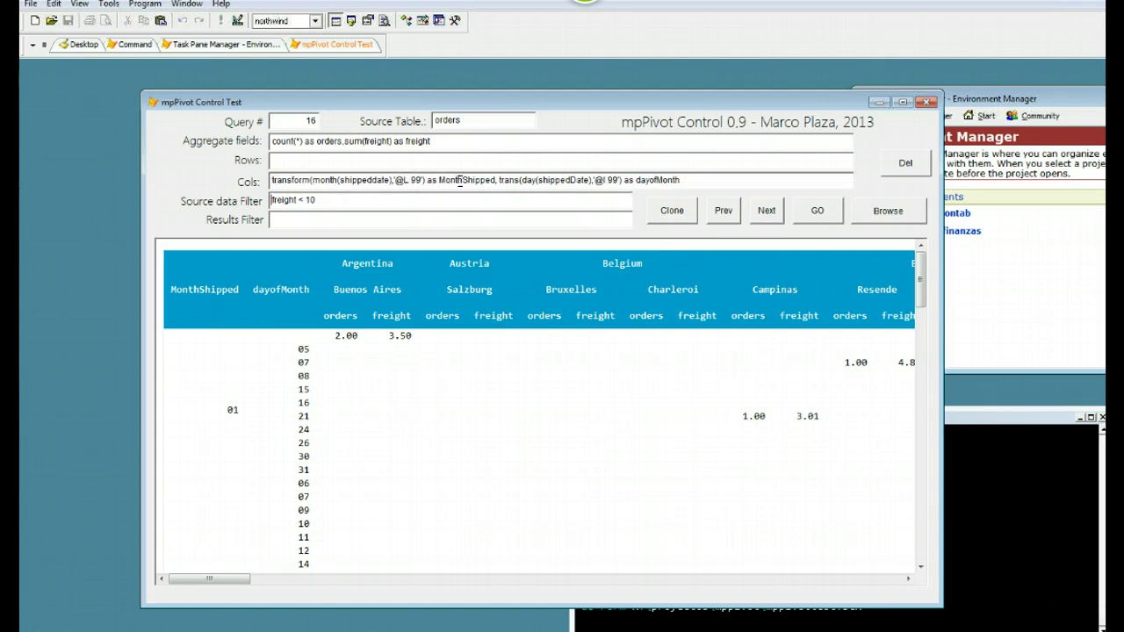
Step: Paste ShipCountry as ShipCountry,shipcity as city into the rows and try running the query
{"action": "left_click", "coordinate": [323, 163]}
{"action": "key", "text": "ctrl+v"}
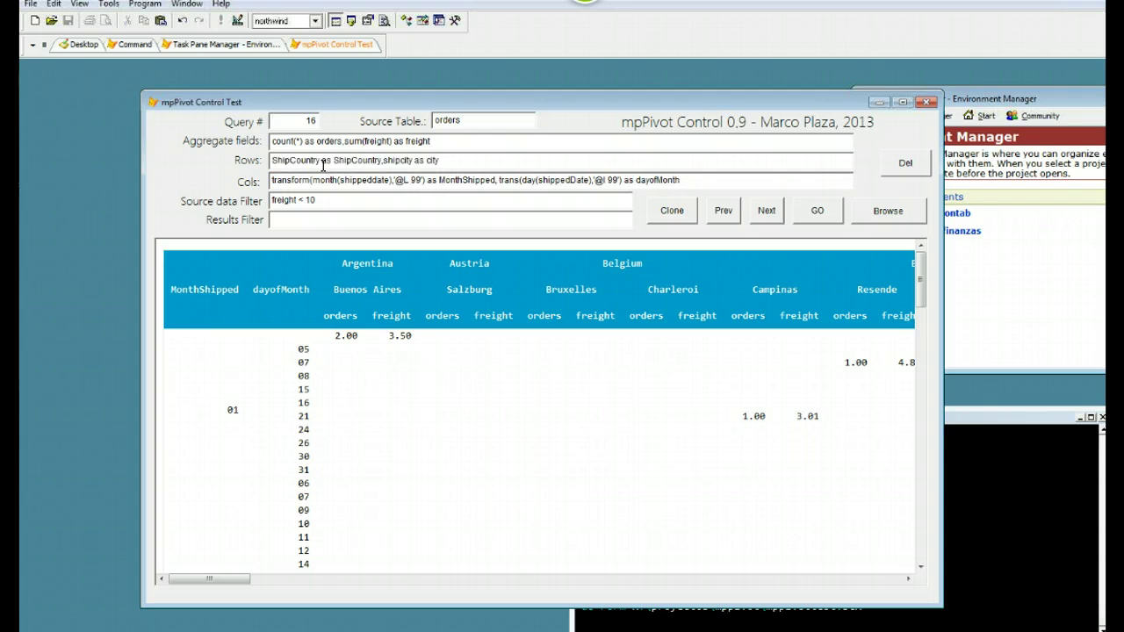
{"action": "left_click", "coordinate": [817, 211]}
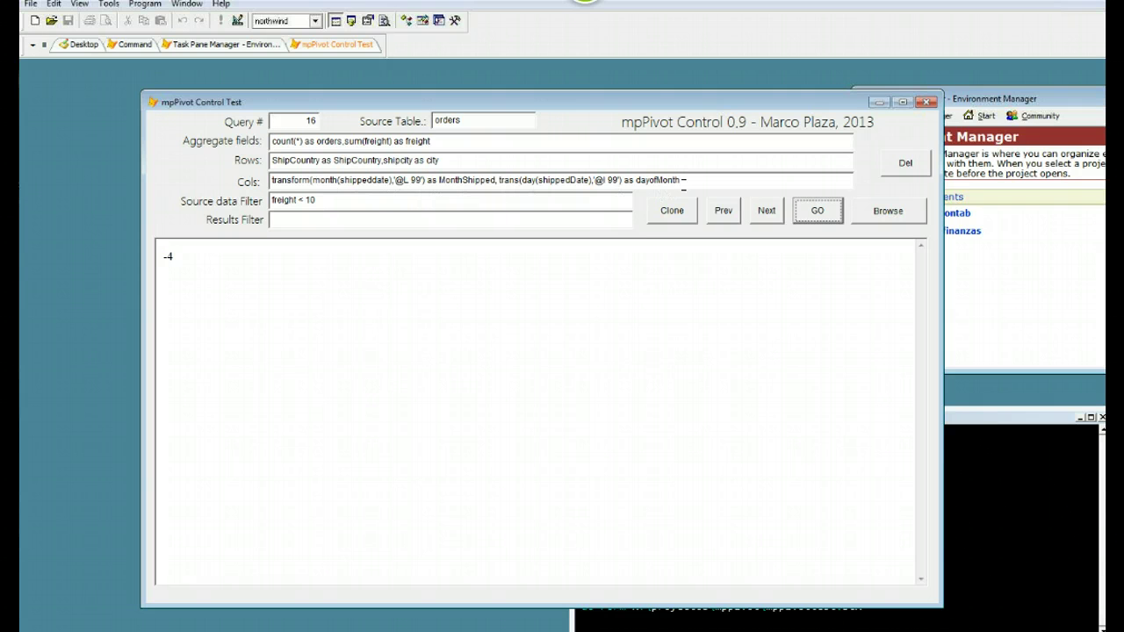
{"action": "left_click", "coordinate": [683, 180]}
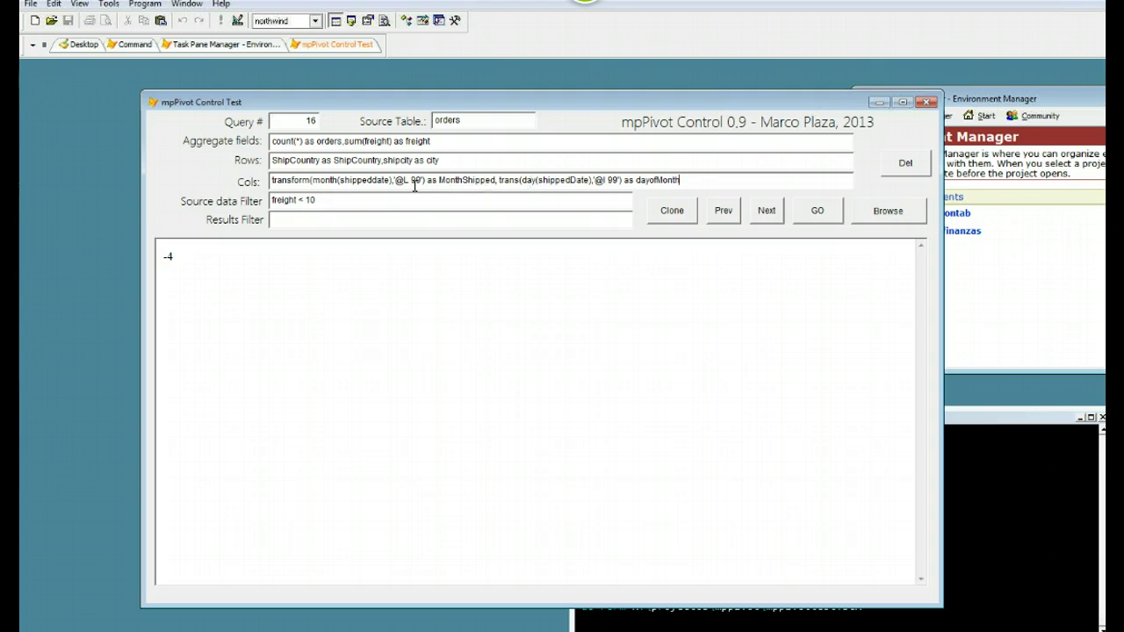
Step: Go back through the saved queries to query 8, which sums freight by country, city and employee
{"action": "left_click", "coordinate": [725, 216]}
{"action": "left_click", "coordinate": [726, 216]}
{"action": "left_click", "coordinate": [725, 216]}
{"action": "left_click", "coordinate": [726, 216]}
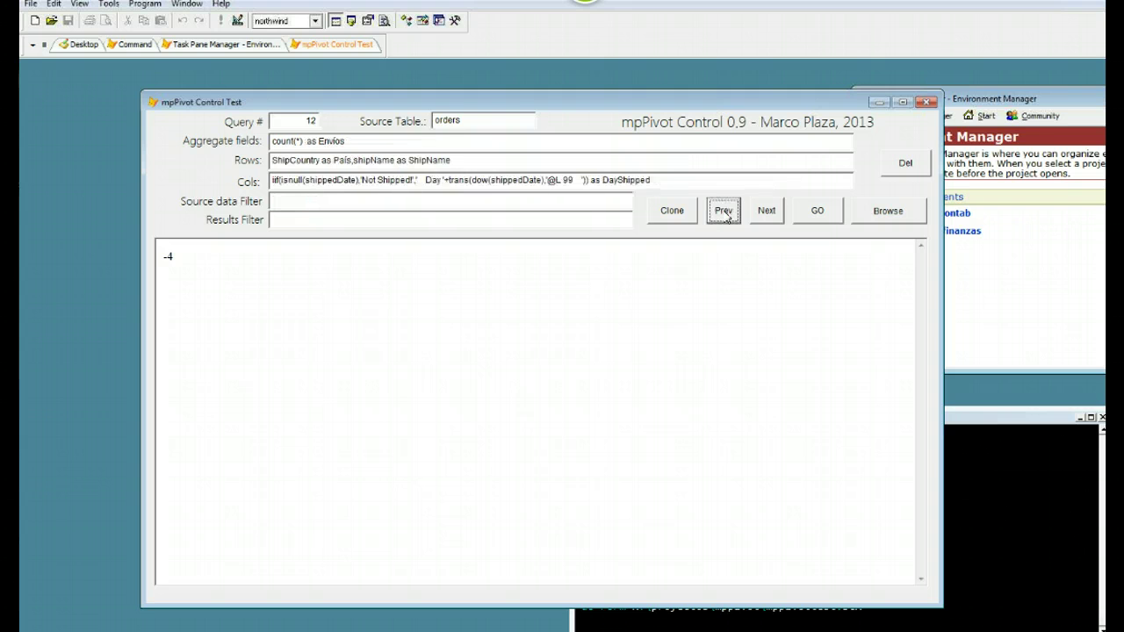
{"action": "left_click", "coordinate": [725, 216]}
{"action": "left_click", "coordinate": [725, 216]}
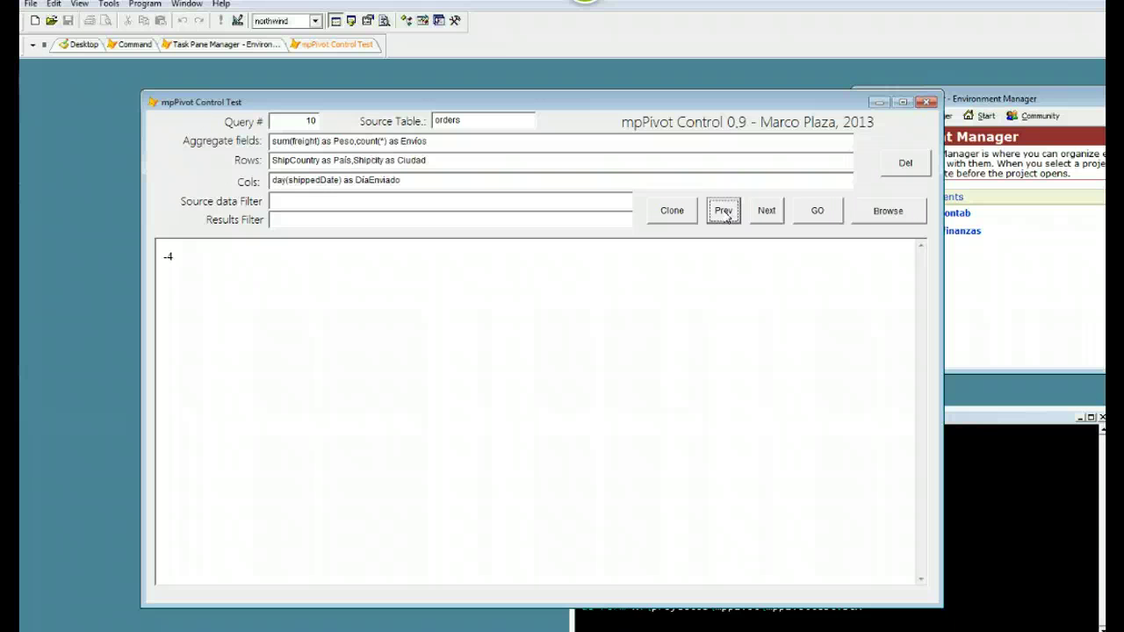
{"action": "left_click", "coordinate": [725, 216]}
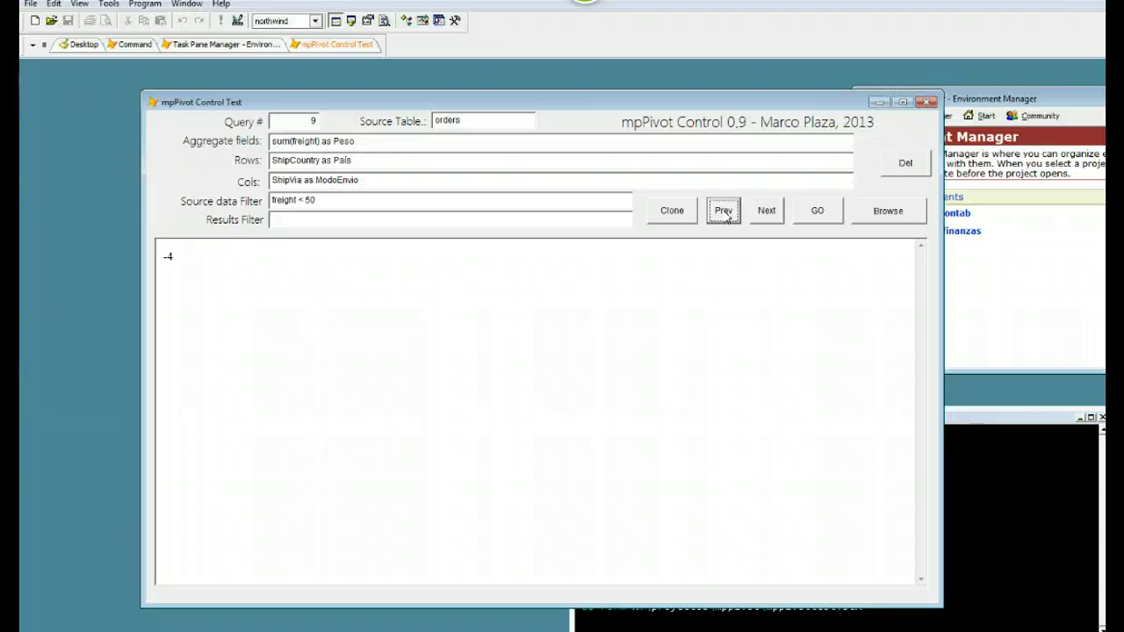
{"action": "left_click", "coordinate": [725, 216]}
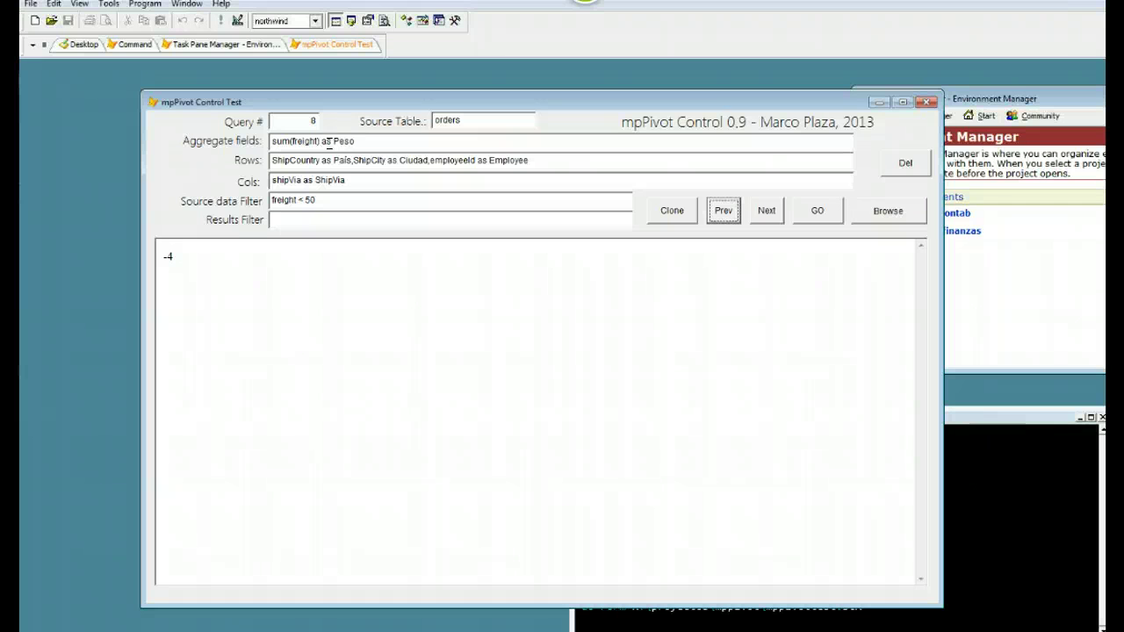
Step: Rename the freight sum's alias to TotalFreight, set the source data filter to freight <= 50 and run the query
{"action": "left_click_drag", "start_coordinate": [334, 141], "coordinate": [364, 141]}
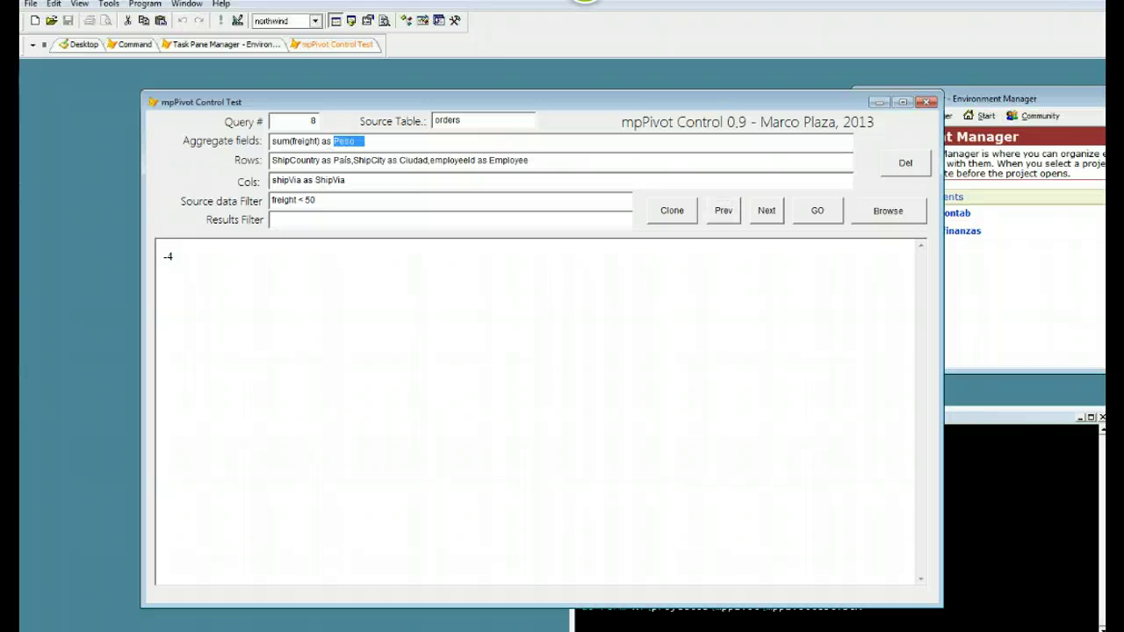
{"action": "type", "text": "TotalF"}
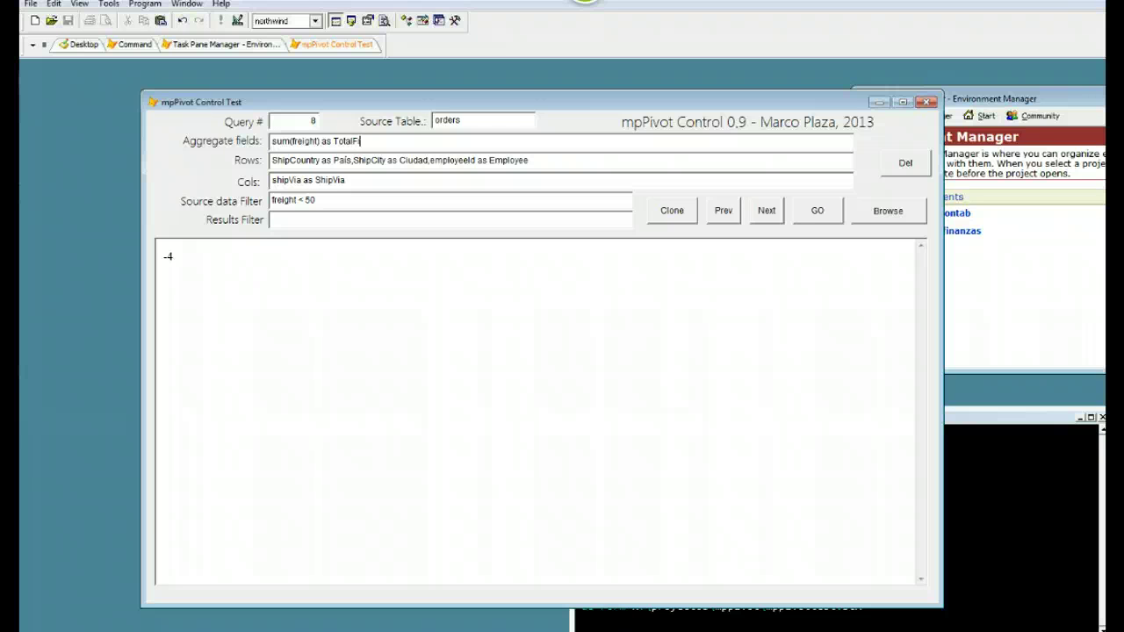
{"action": "type", "text": "reight"}
{"action": "left_click", "coordinate": [354, 160]}
{"action": "left_click", "coordinate": [305, 202]}
{"action": "type", "text": "="}
{"action": "left_click", "coordinate": [822, 219]}
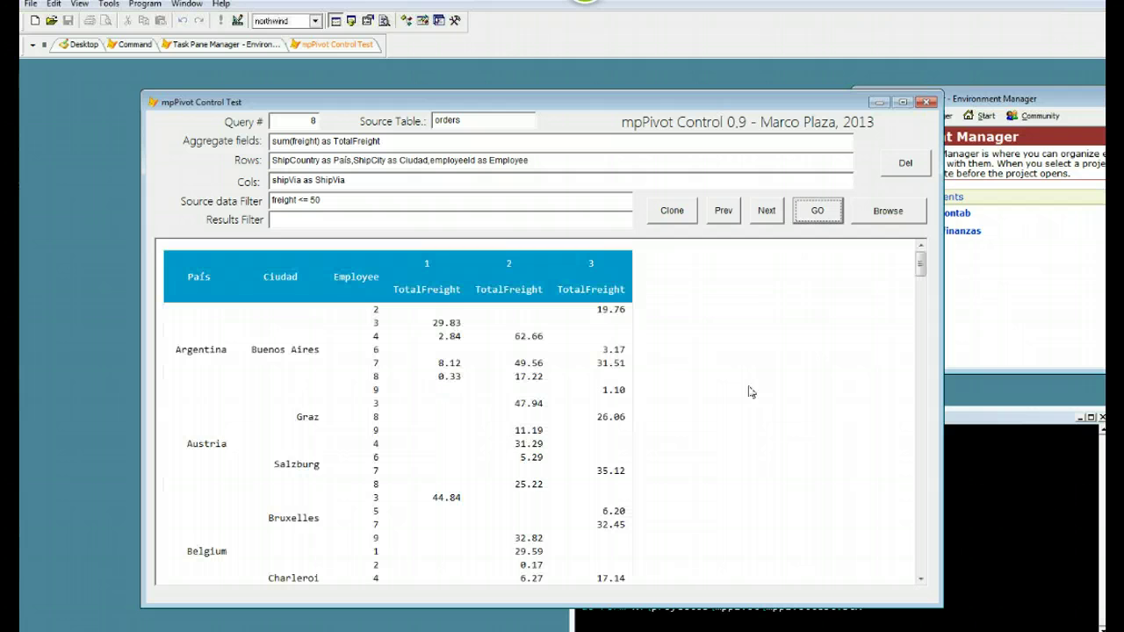
Step: Browse the source data, set the results filter to employee=3 and try running the query
{"action": "scroll", "coordinate": [434, 426], "scroll_direction": "down", "scroll_amount": 1}
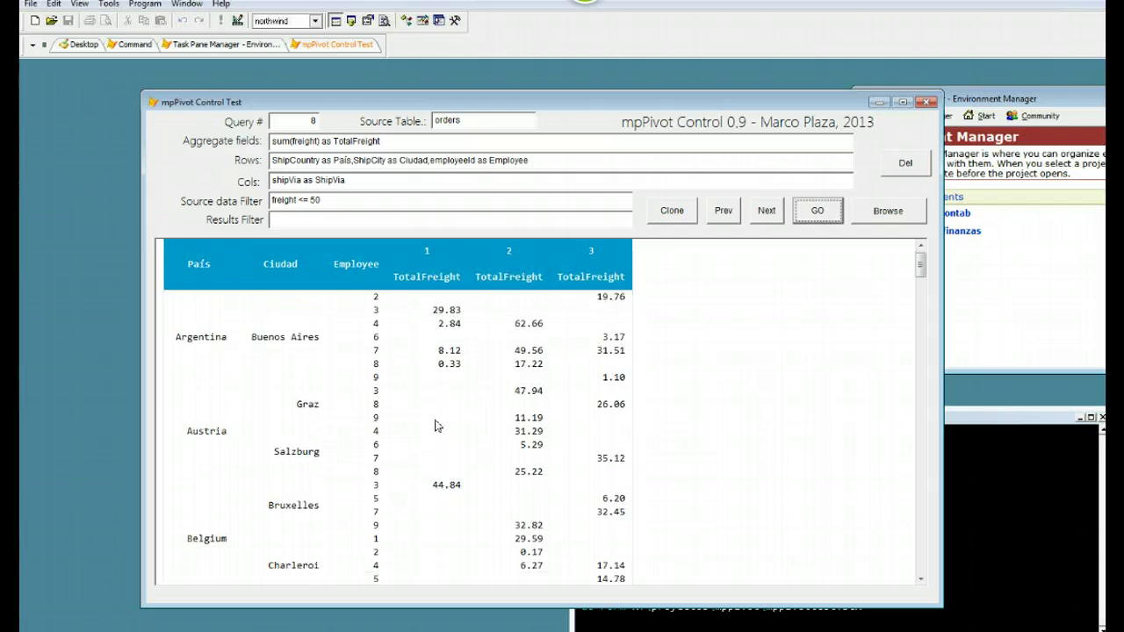
{"action": "scroll", "coordinate": [434, 426], "scroll_direction": "up", "scroll_amount": 1}
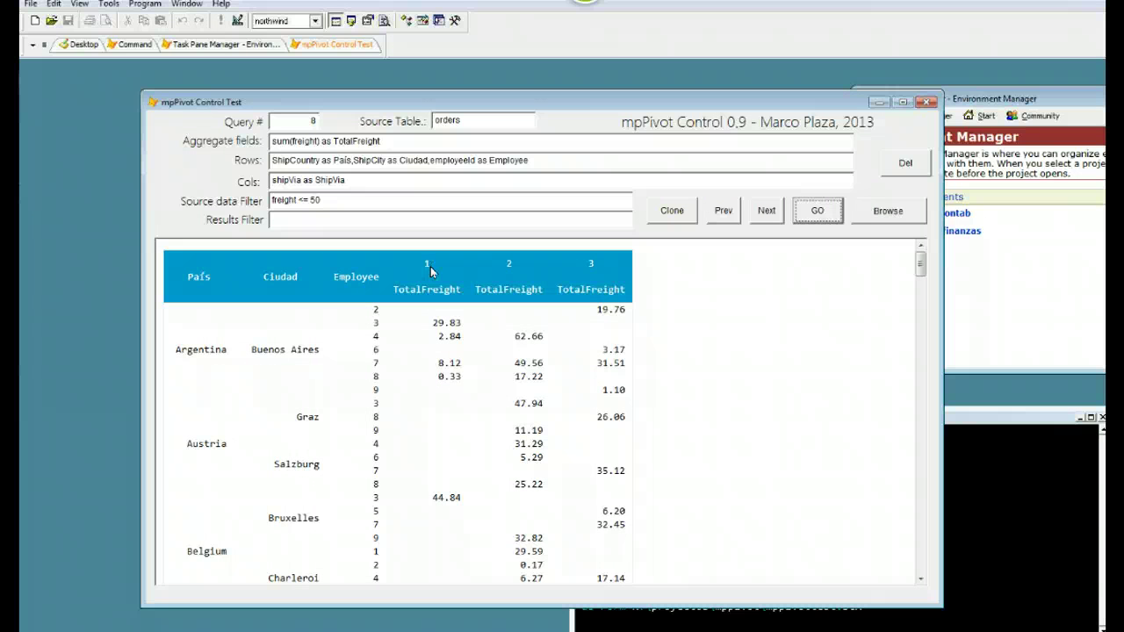
{"action": "left_click", "coordinate": [885, 213]}
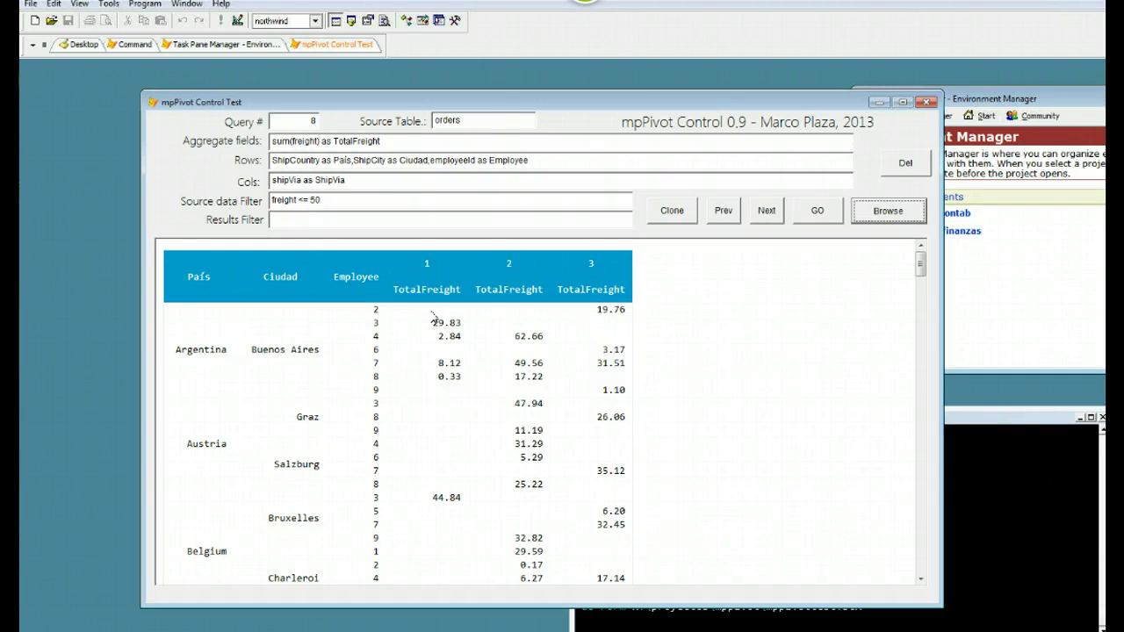
{"action": "scroll", "coordinate": [439, 335], "scroll_direction": "down", "scroll_amount": 5}
{"action": "scroll", "coordinate": [439, 336], "scroll_direction": "up", "scroll_amount": 5}
{"action": "left_click", "coordinate": [310, 225]}
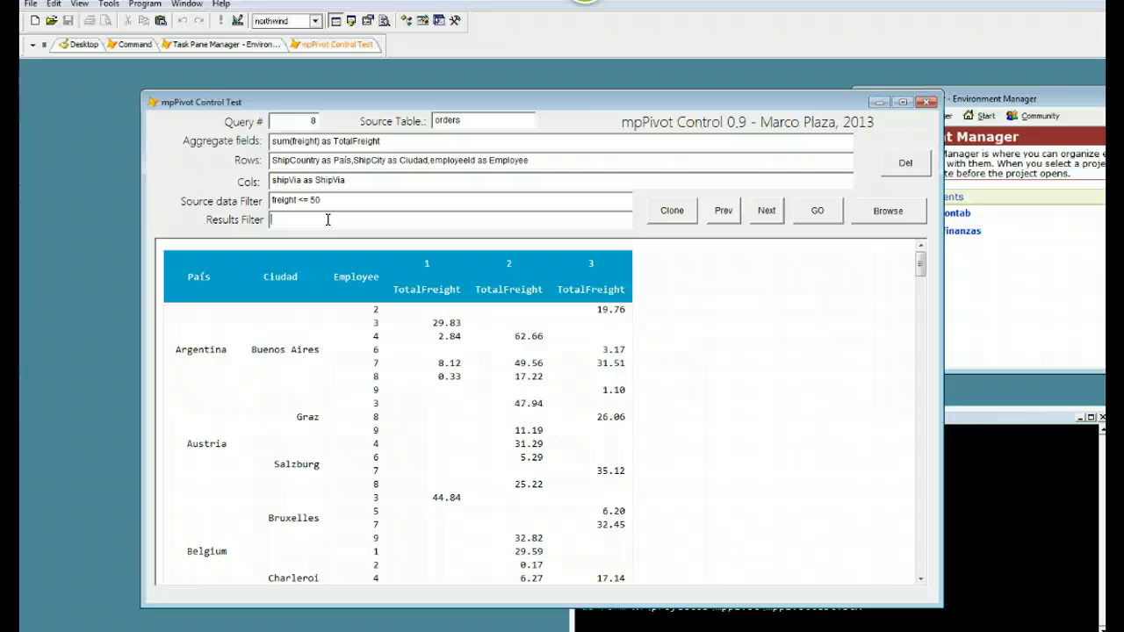
{"action": "type", "text": "mployee=3"}
{"action": "left_click", "coordinate": [822, 222]}
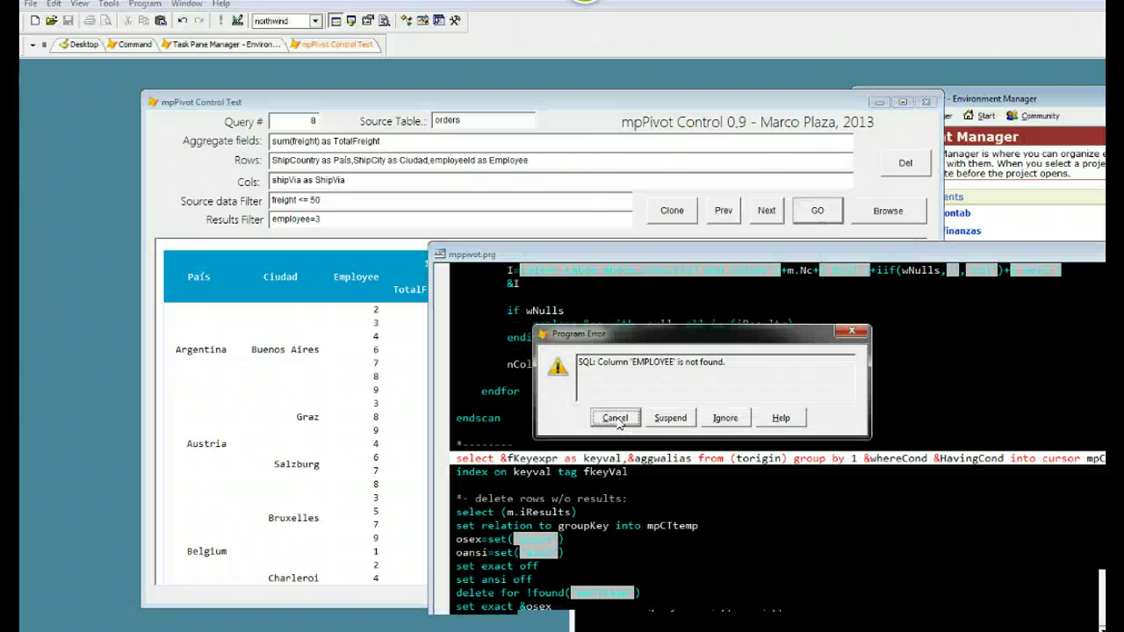
{"action": "left_click", "coordinate": [615, 418]}
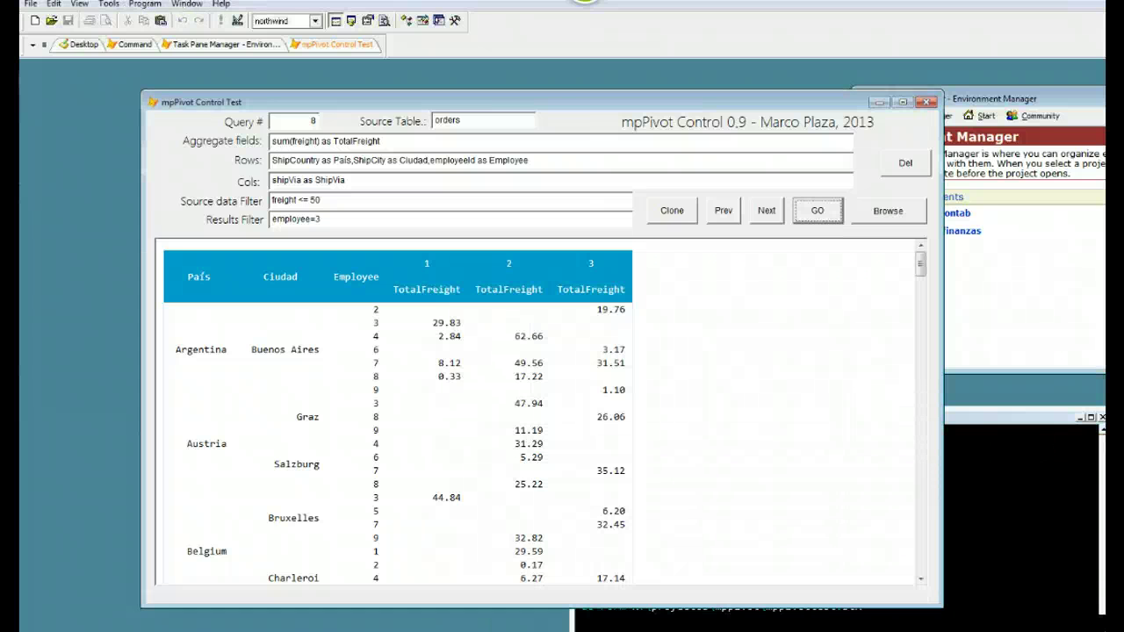
Step: Close and relaunch the form x:\proyectos\mppivot\mppivottest.SCX, and return to the TotalFreight query with the employee=3 results filter
{"action": "left_click", "coordinate": [926, 104]}
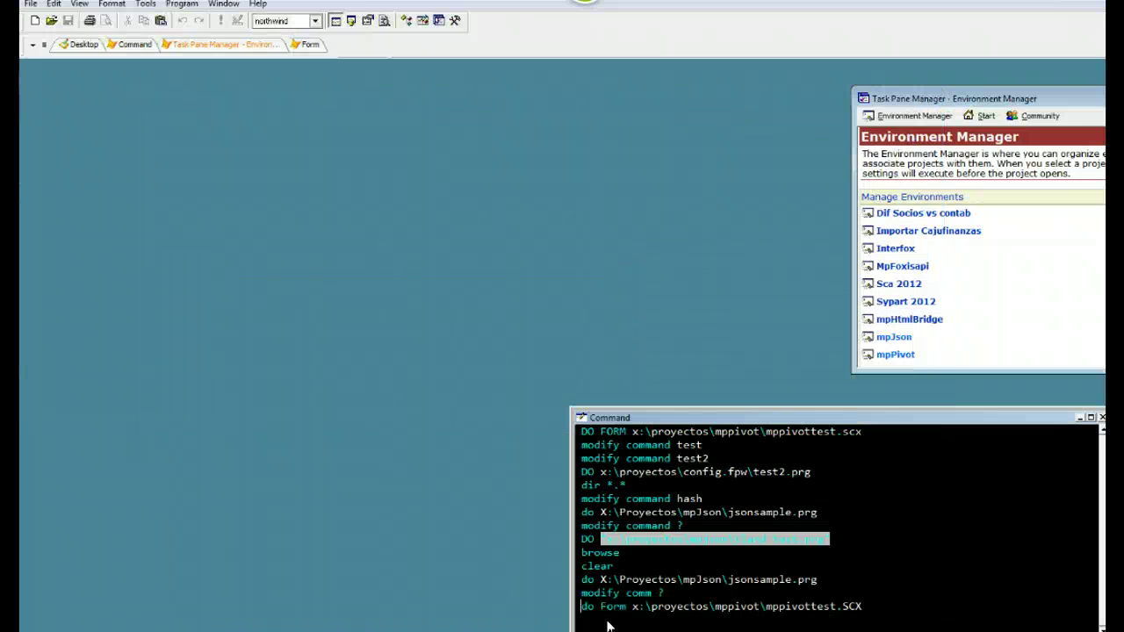
{"action": "key", "text": "Return"}
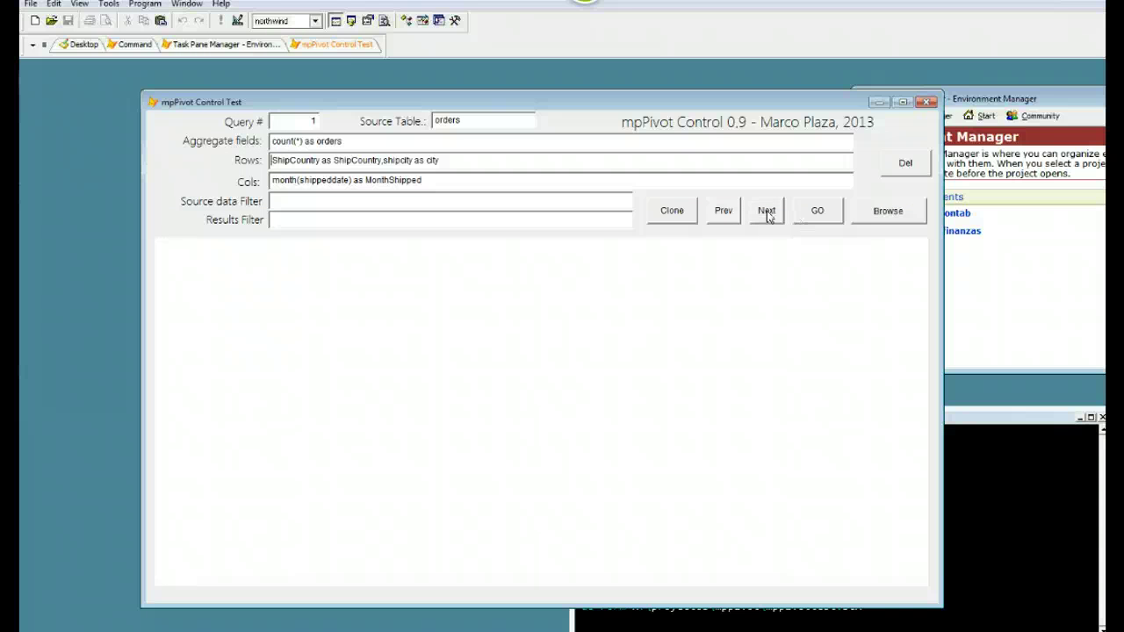
{"action": "left_click", "coordinate": [767, 212]}
{"action": "left_click", "coordinate": [767, 212]}
{"action": "left_click", "coordinate": [767, 212]}
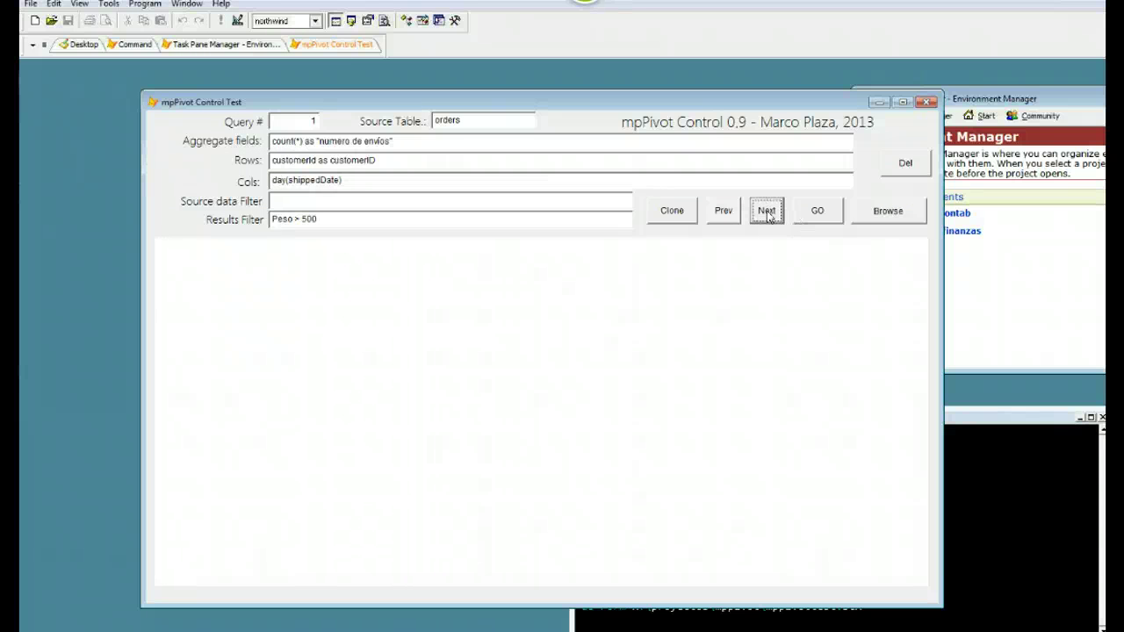
{"action": "left_click", "coordinate": [766, 212]}
{"action": "left_click", "coordinate": [722, 220]}
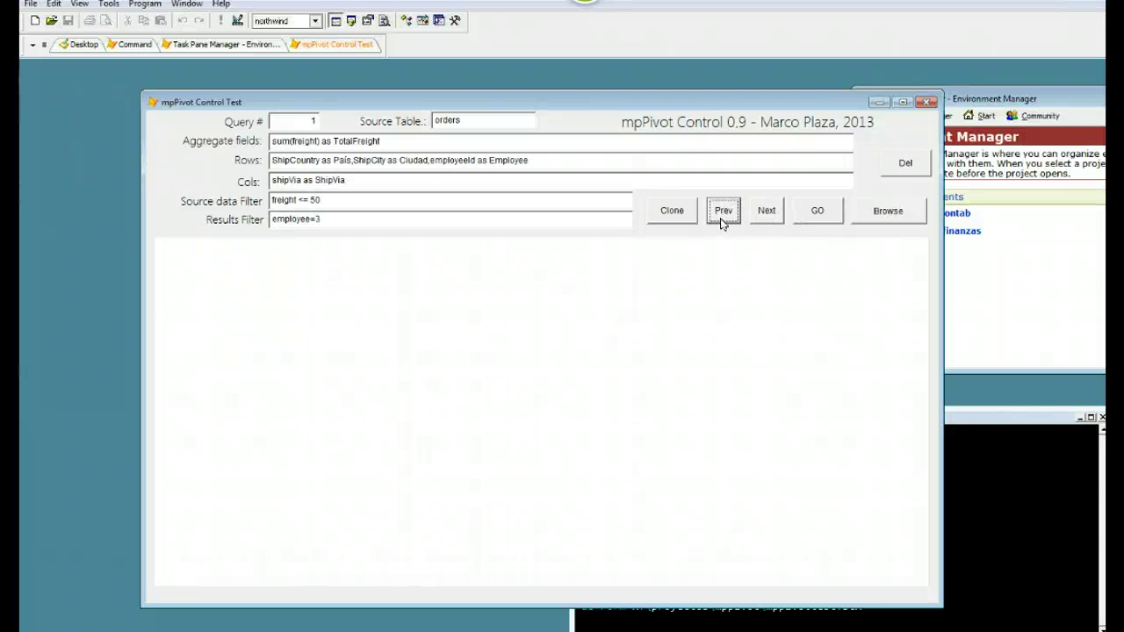
Step: Change the results filter to employeeid=3 and try running the query
{"action": "key", "text": "Right"}
{"action": "key", "text": "Right"}
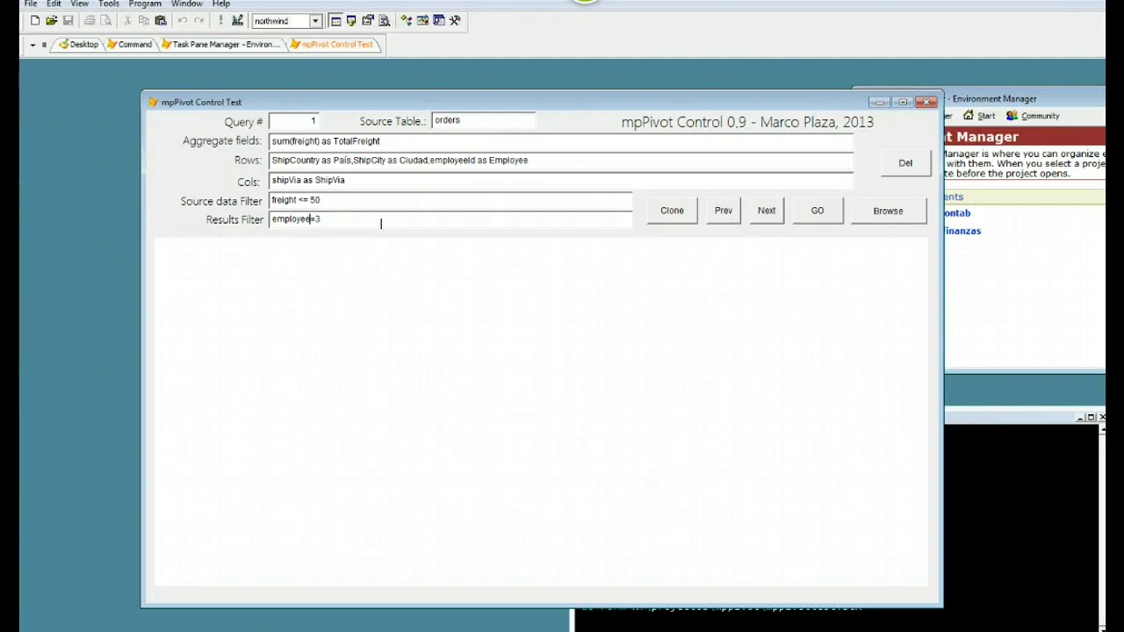
{"action": "type", "text": "id"}
{"action": "left_click", "coordinate": [818, 212]}
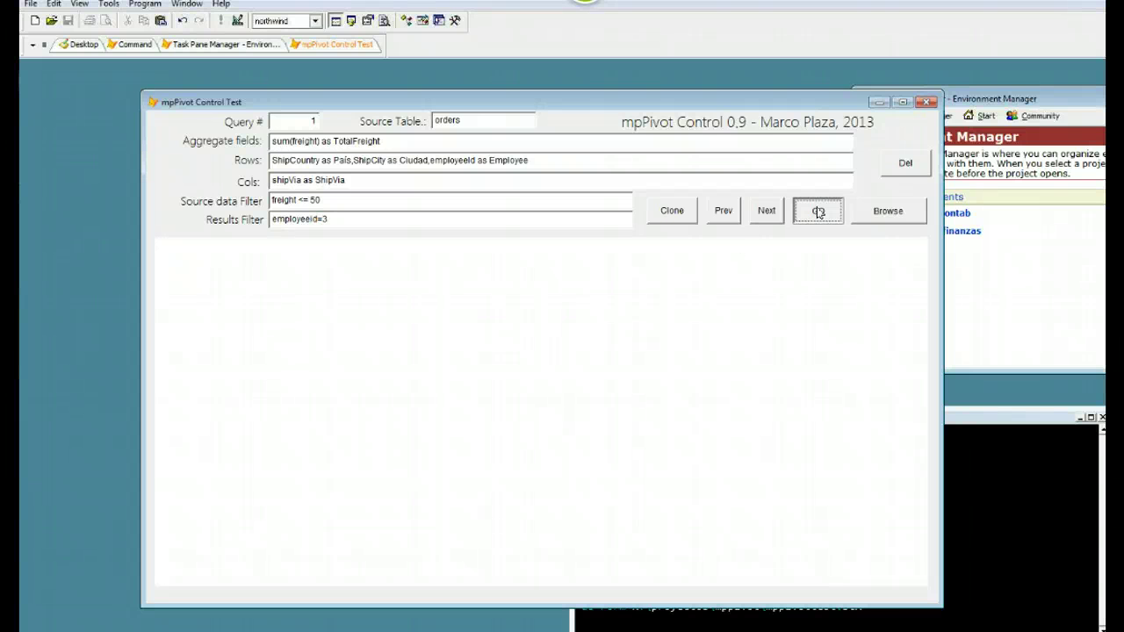
{"action": "left_click", "coordinate": [605, 420]}
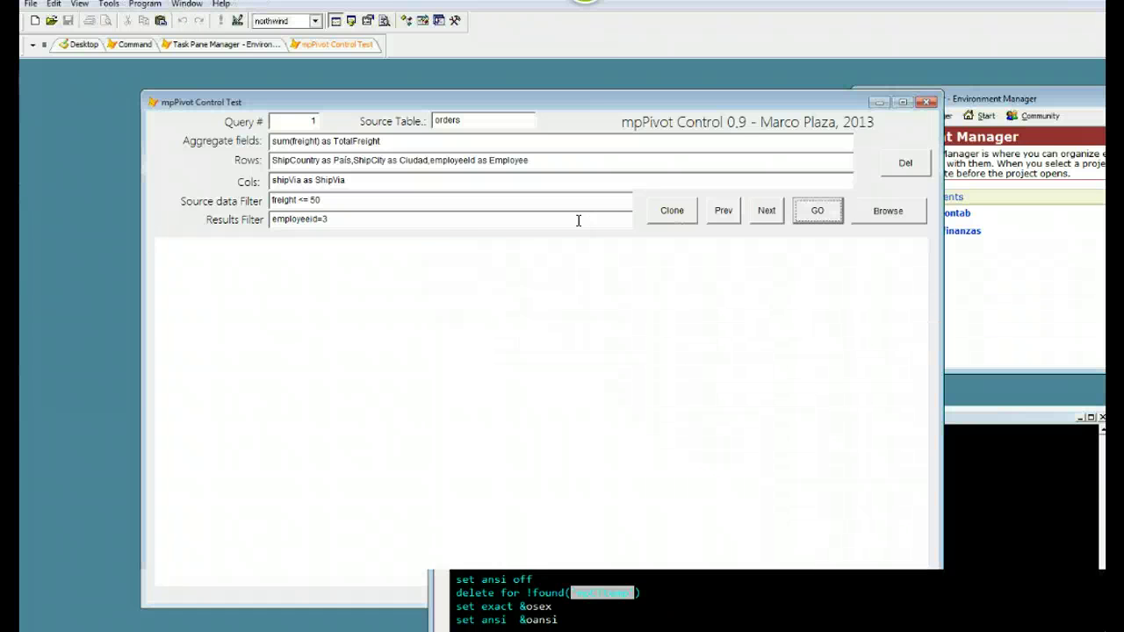
Step: Change the results filter of the TotalFreight query to employee=3
{"action": "left_click", "coordinate": [366, 218]}
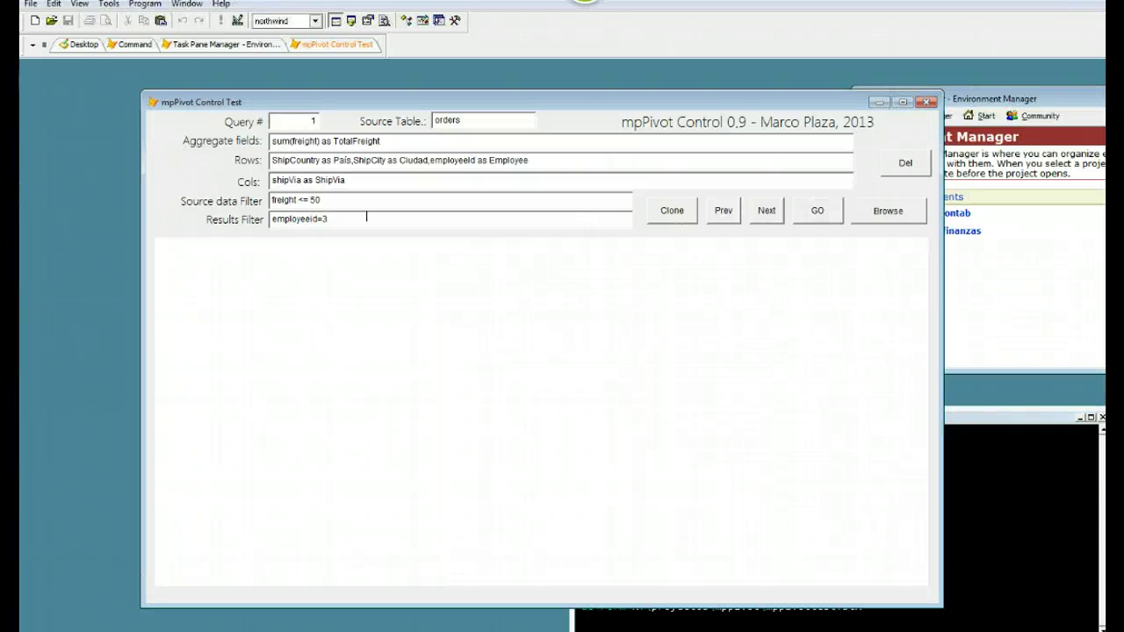
{"action": "key", "text": "Left"}
{"action": "key", "text": "Left"}
{"action": "key", "text": "BackSpace"}
{"action": "key", "text": "BackSpace"}
Step: Rename the employeeId row alias to lowercase employee and try running the query
{"action": "left_click_drag", "start_coordinate": [488, 160], "coordinate": [495, 160]}
{"action": "key", "text": "shift+End"}
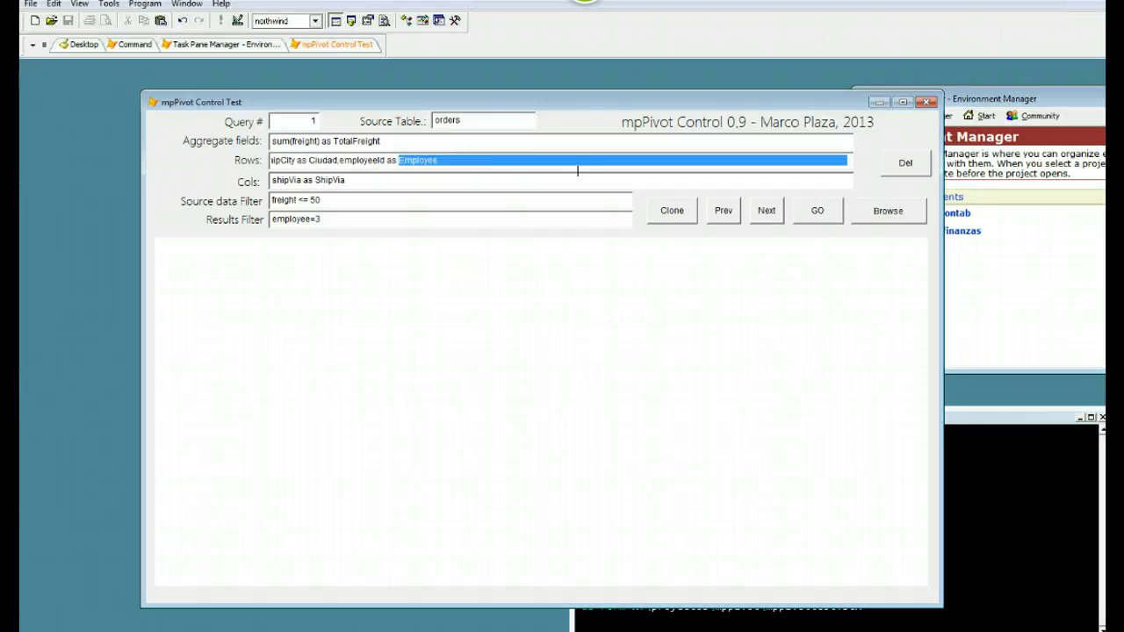
{"action": "type", "text": "employ"}
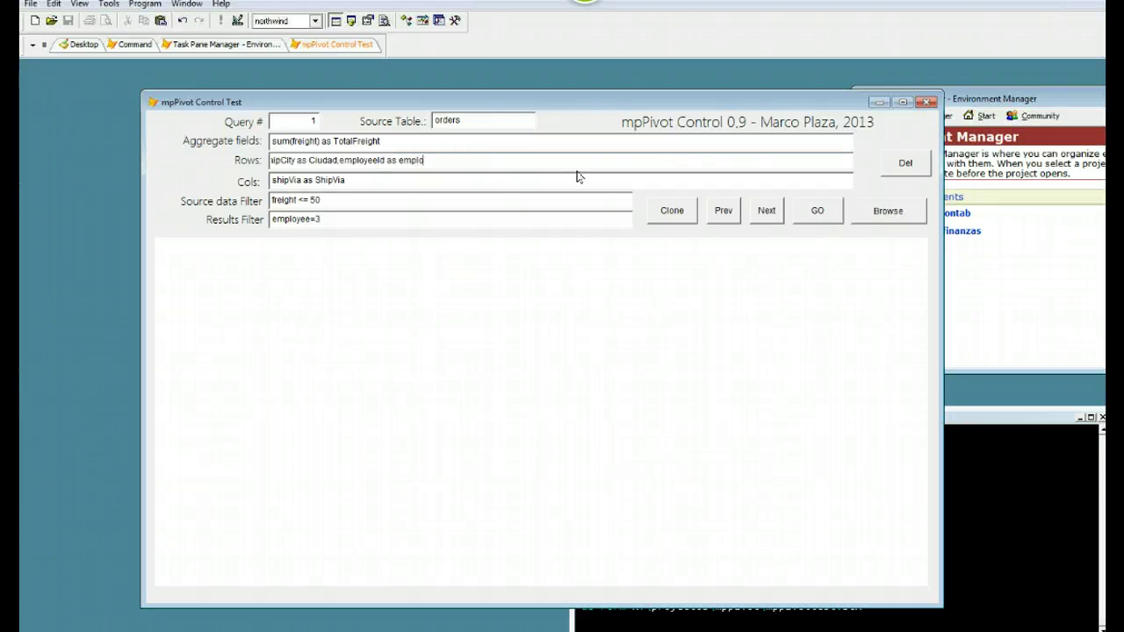
{"action": "type", "text": "ee"}
{"action": "left_click", "coordinate": [823, 217]}
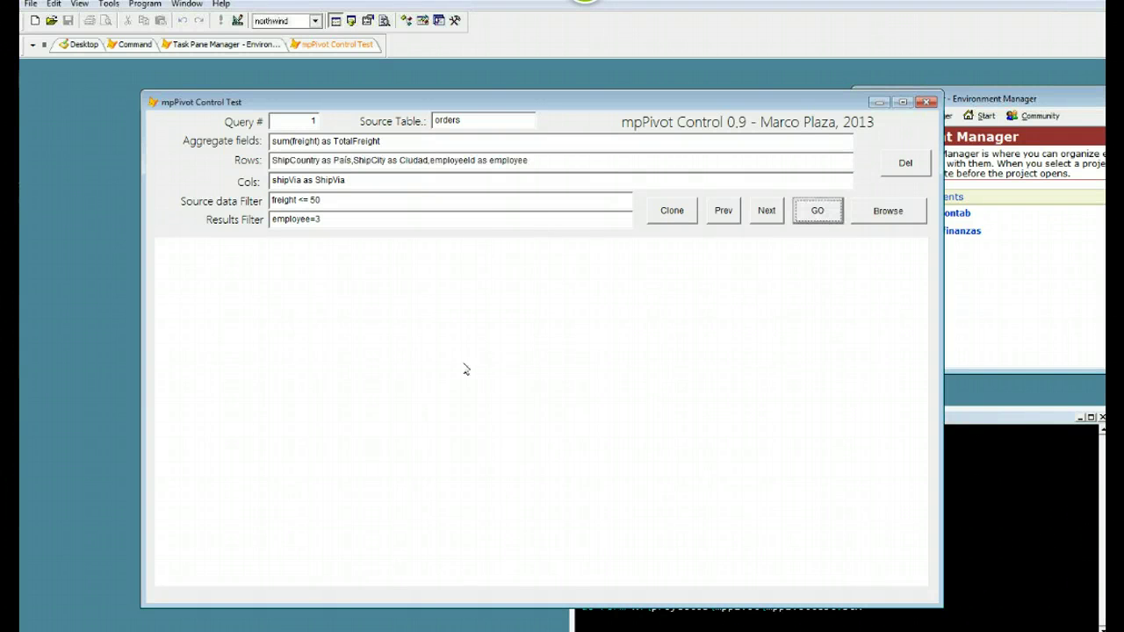
Step: Close and relaunch the form x:\proyectos\mppivot\mppivottest.SCX, and try running the TotalFreight query with the employee=3 results filter
{"action": "left_click", "coordinate": [927, 102]}
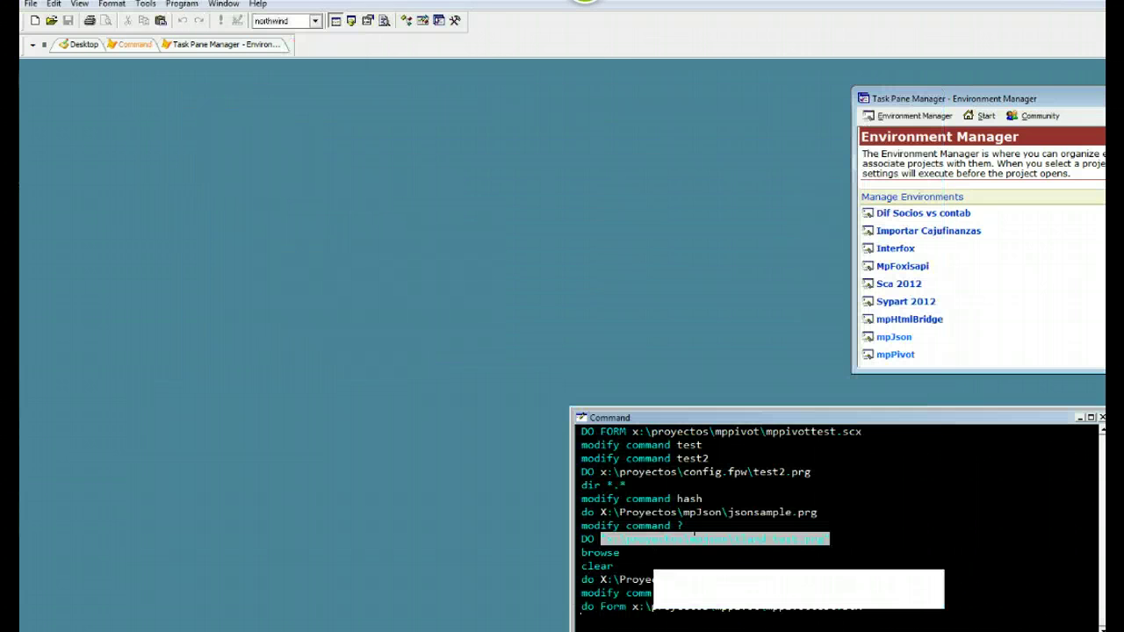
{"action": "double_click", "coordinate": [610, 604]}
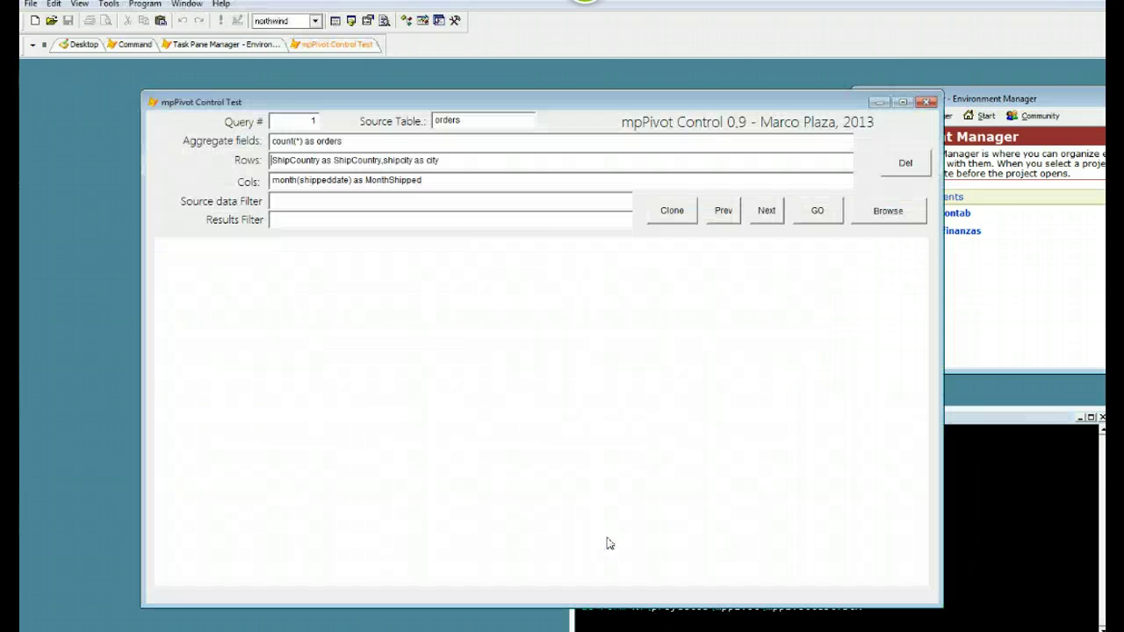
{"action": "left_click", "coordinate": [768, 213]}
{"action": "left_click", "coordinate": [768, 213]}
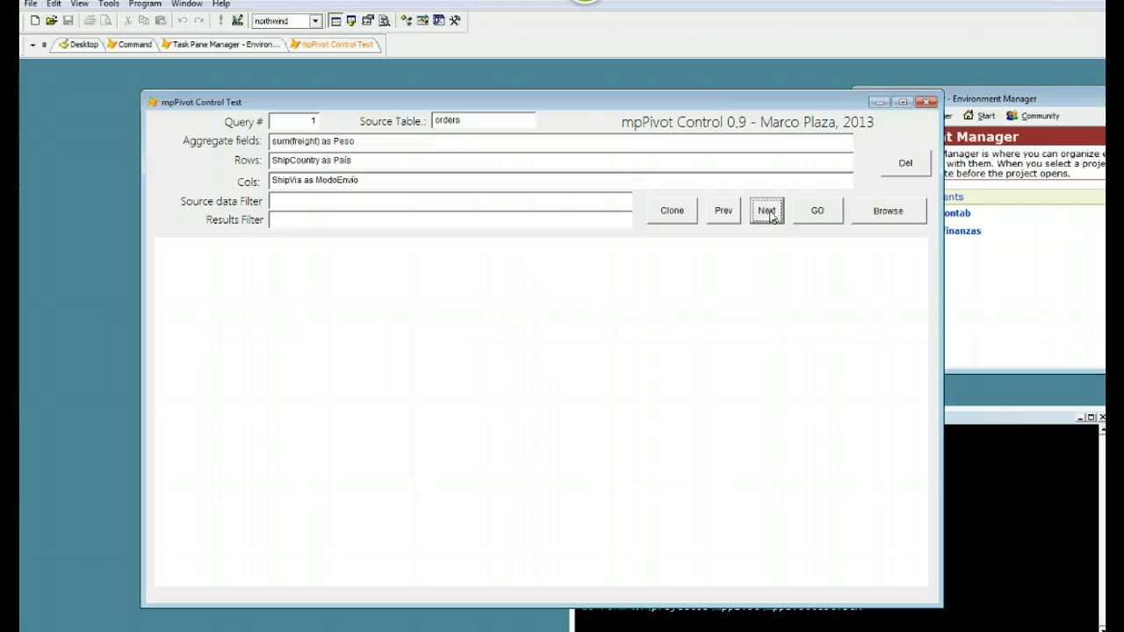
{"action": "left_click", "coordinate": [768, 212]}
{"action": "left_click", "coordinate": [769, 213]}
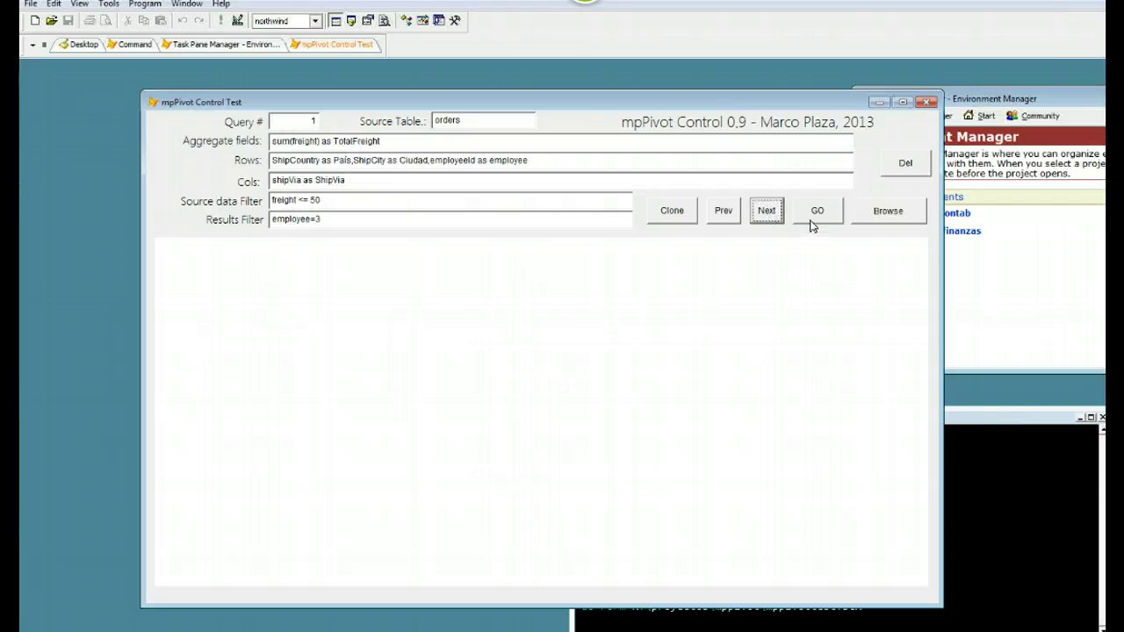
{"action": "left_click", "coordinate": [812, 217]}
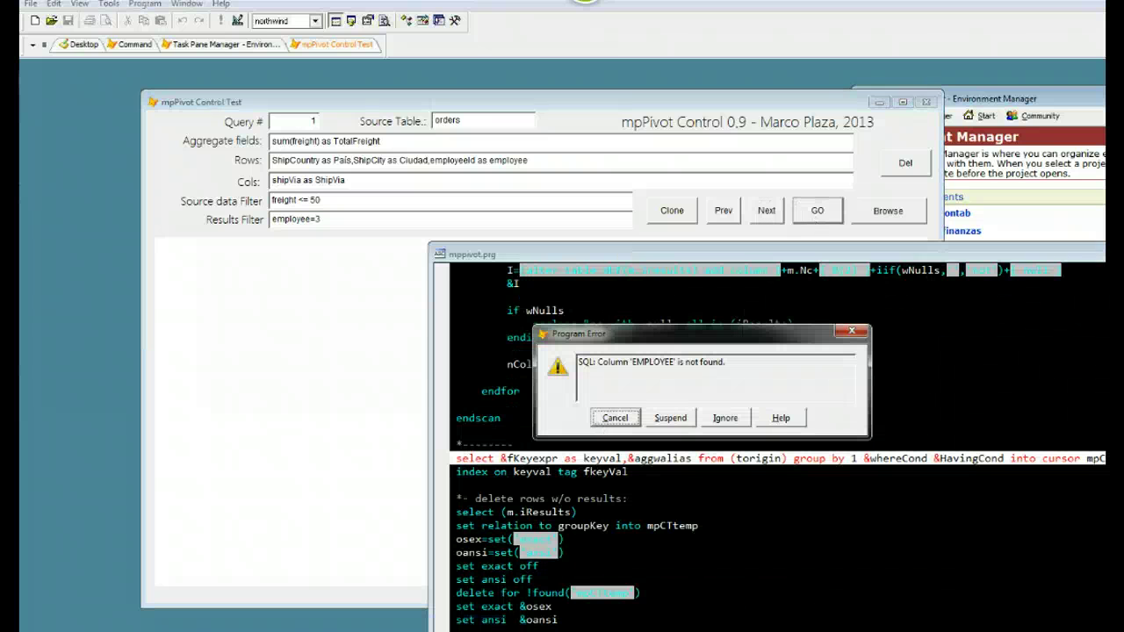
{"action": "left_click", "coordinate": [619, 418]}
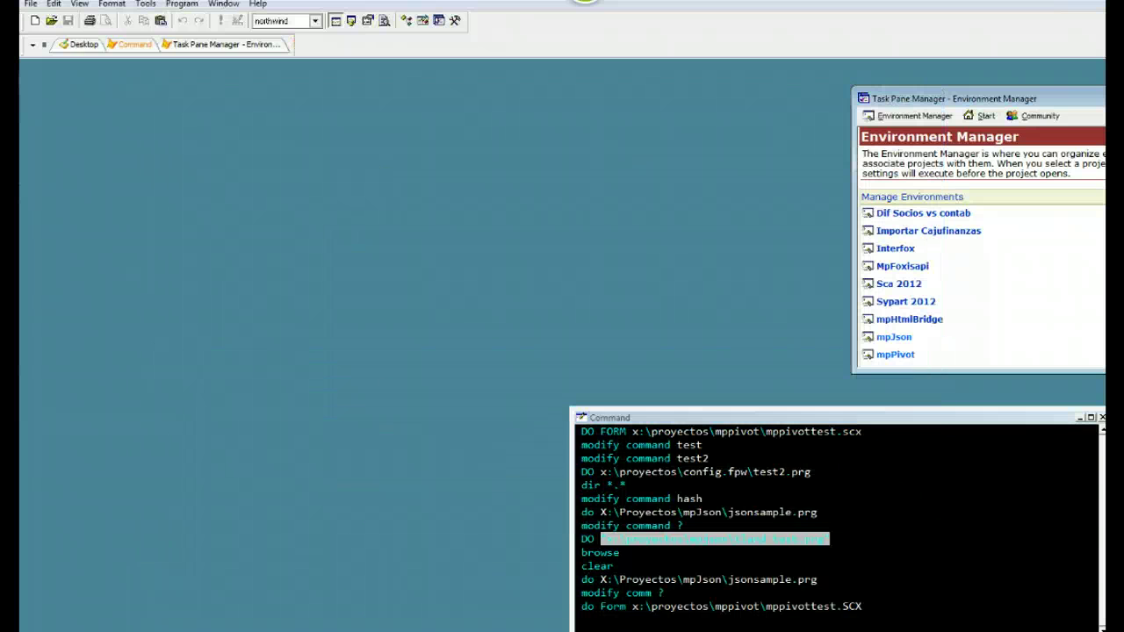
Step: Relaunch the mppivottest.SCX form and switch to the numOrders and Freight query with FreightRange columns
{"action": "key", "text": "Return"}
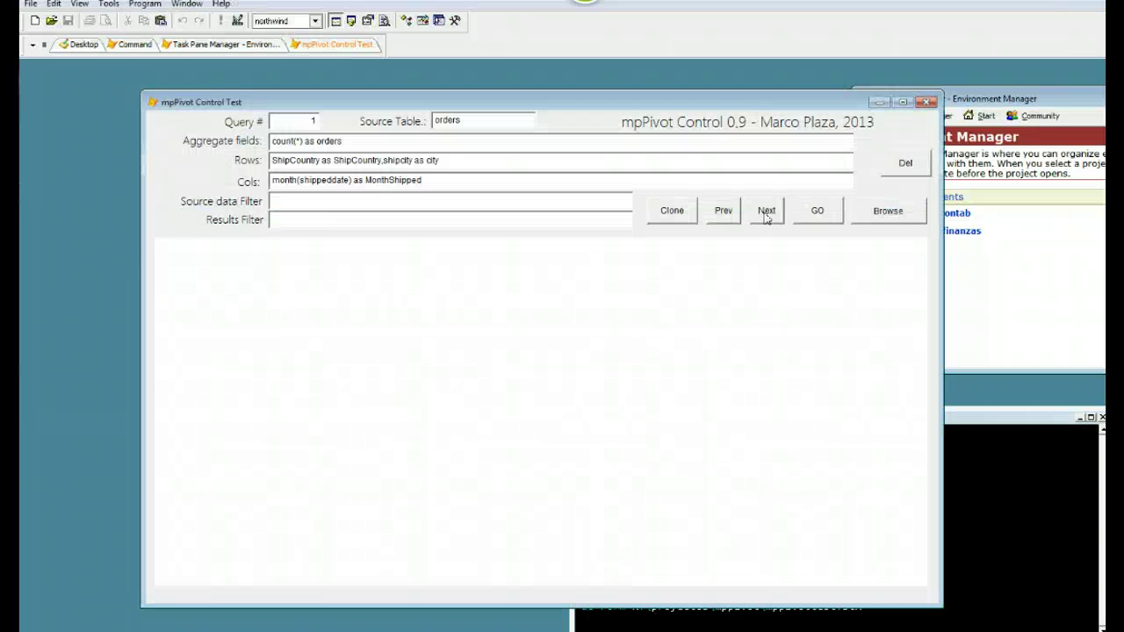
{"action": "left_click", "coordinate": [763, 211]}
{"action": "left_click", "coordinate": [764, 211]}
{"action": "left_click", "coordinate": [720, 213]}
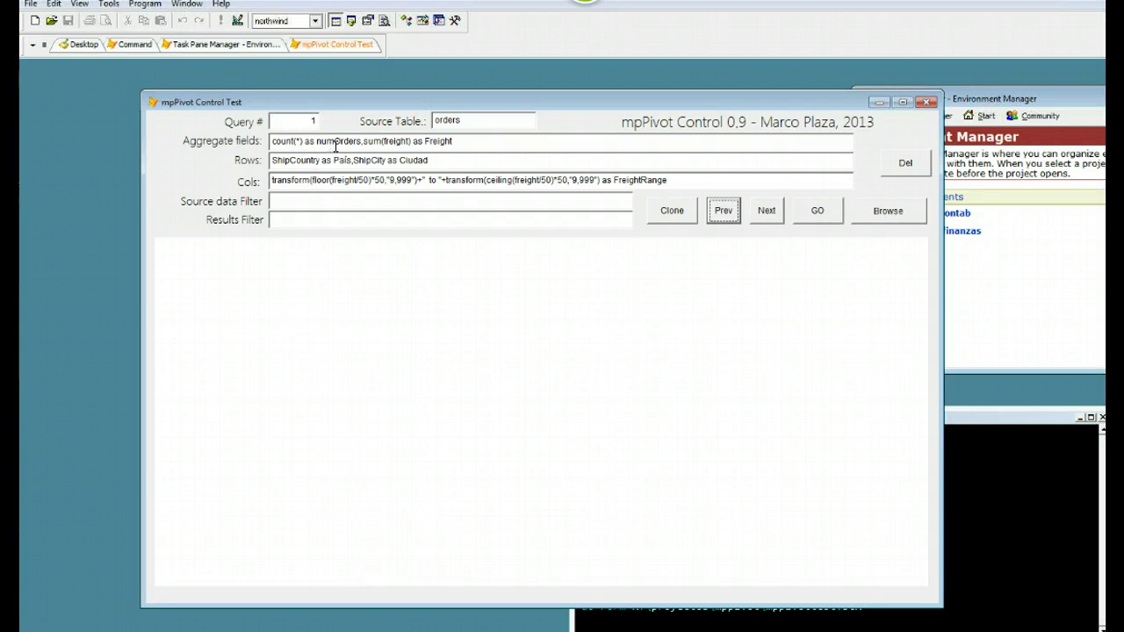
Step: Examine the floor and ceiling expressions that form the FreightRange columns, and run the query to review its freight bands
{"action": "left_click", "coordinate": [293, 160]}
{"action": "left_click", "coordinate": [272, 180]}
{"action": "left_click_drag", "start_coordinate": [272, 180], "coordinate": [419, 179]}
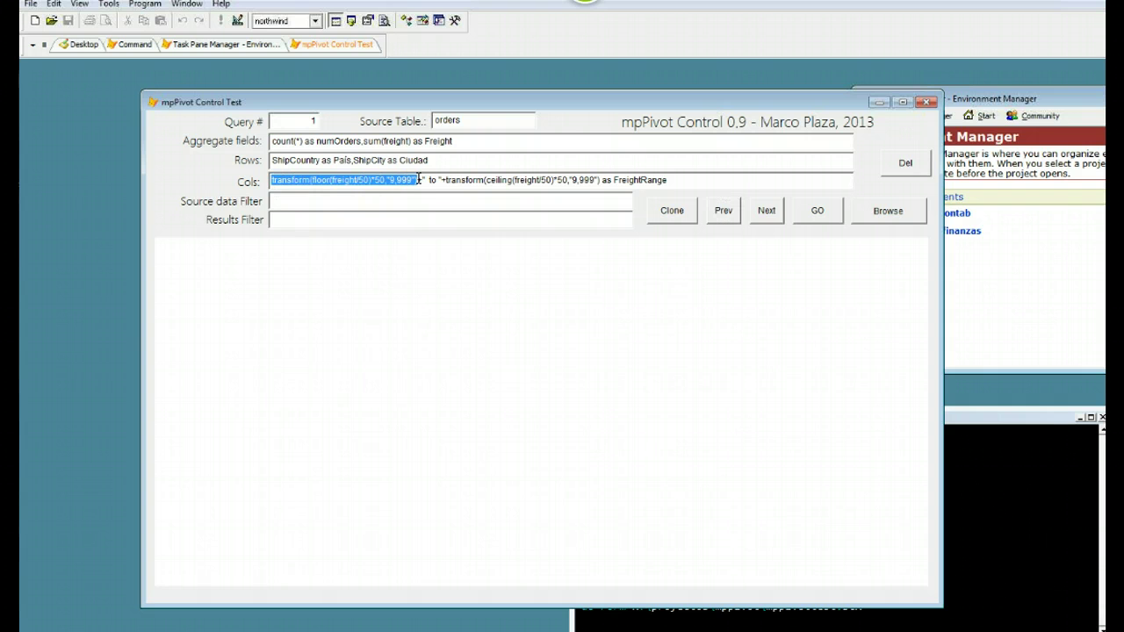
{"action": "key", "text": "ctrl+c"}
{"action": "left_click", "coordinate": [496, 180]}
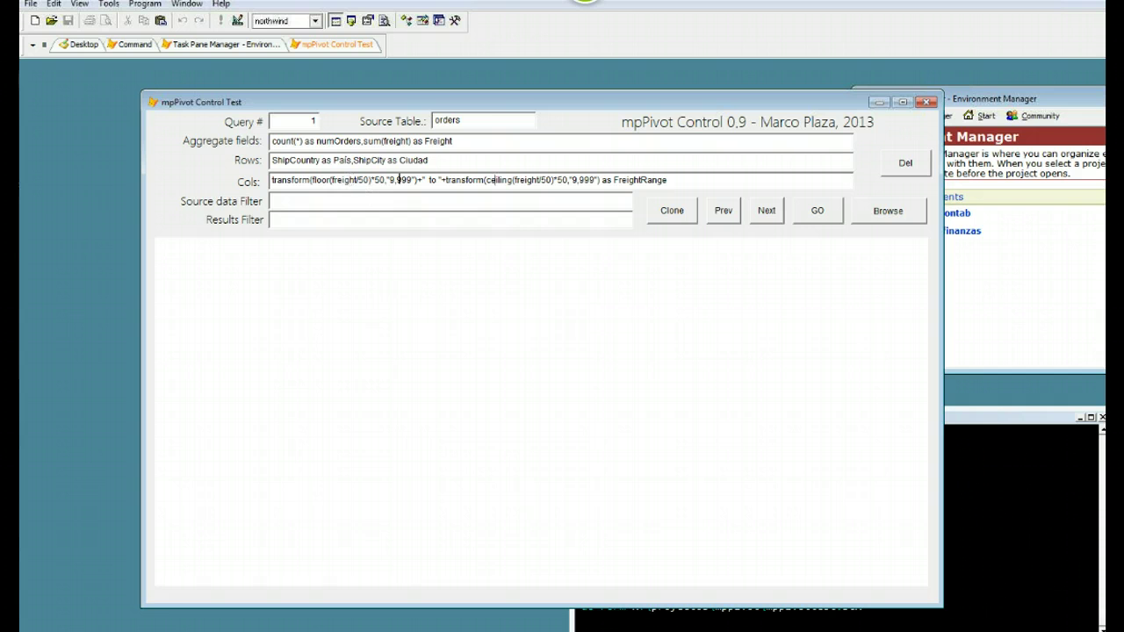
{"action": "left_click", "coordinate": [813, 213]}
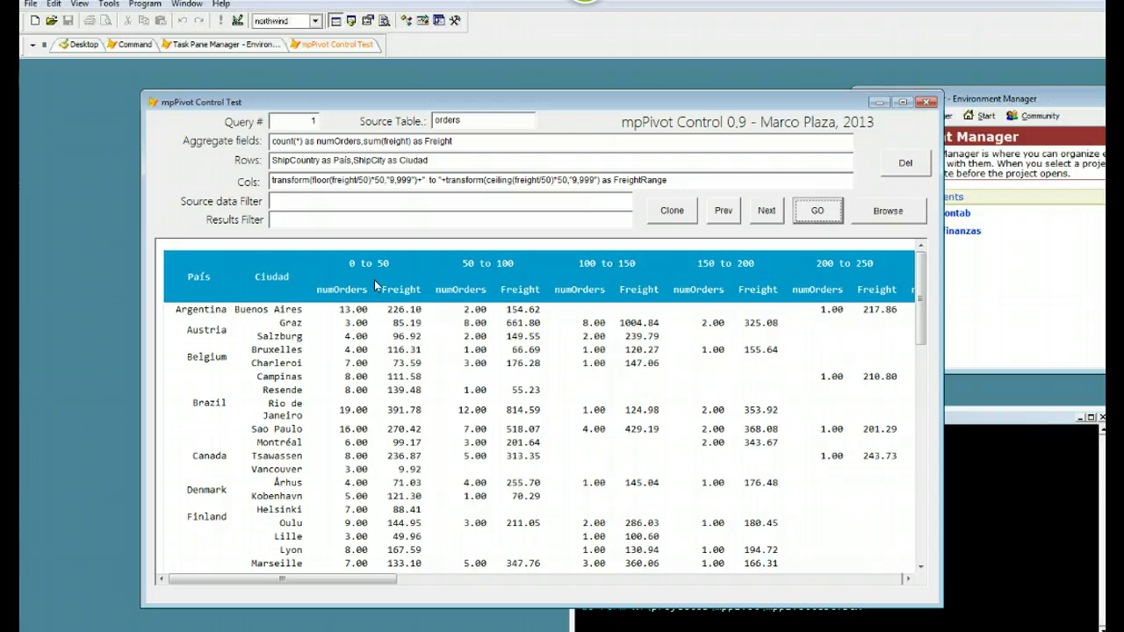
{"action": "scroll", "coordinate": [374, 279], "scroll_direction": "down", "scroll_amount": 1}
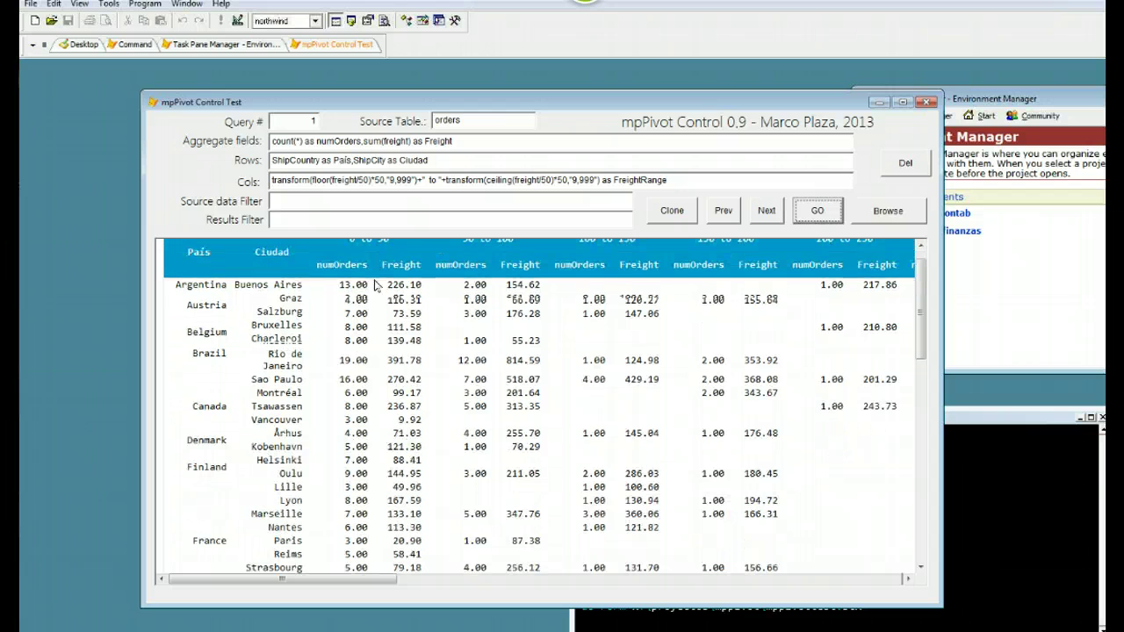
{"action": "scroll", "coordinate": [374, 279], "scroll_direction": "up", "scroll_amount": 1}
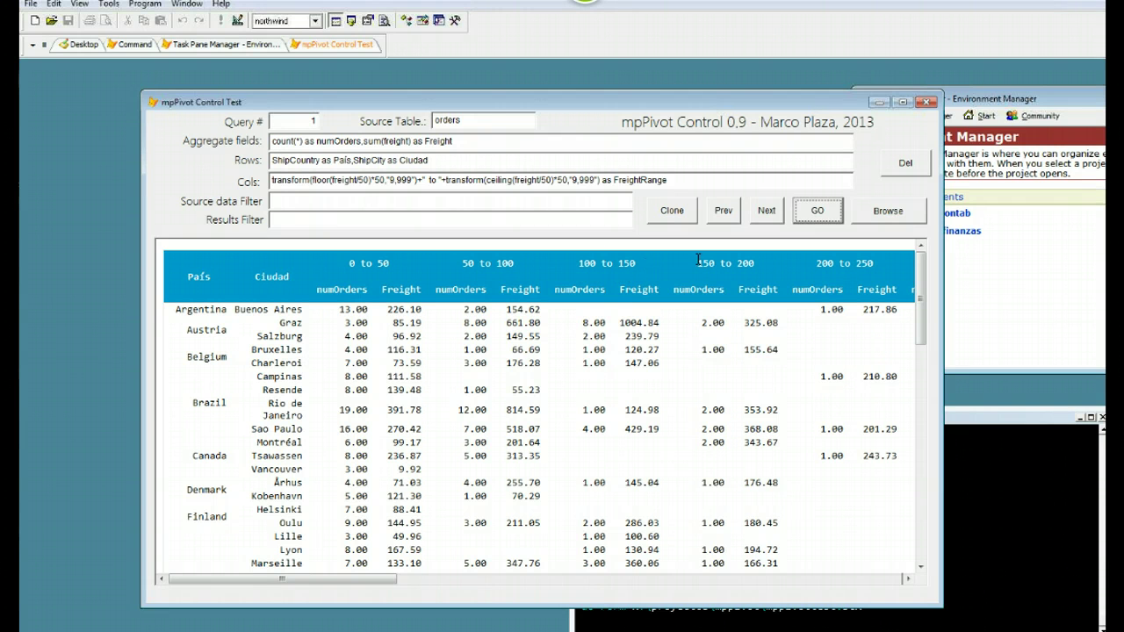
Step: Browse the source orders table to examine the Freight values, and return to the pivot form
{"action": "left_click", "coordinate": [286, 219]}
{"action": "left_click", "coordinate": [281, 204]}
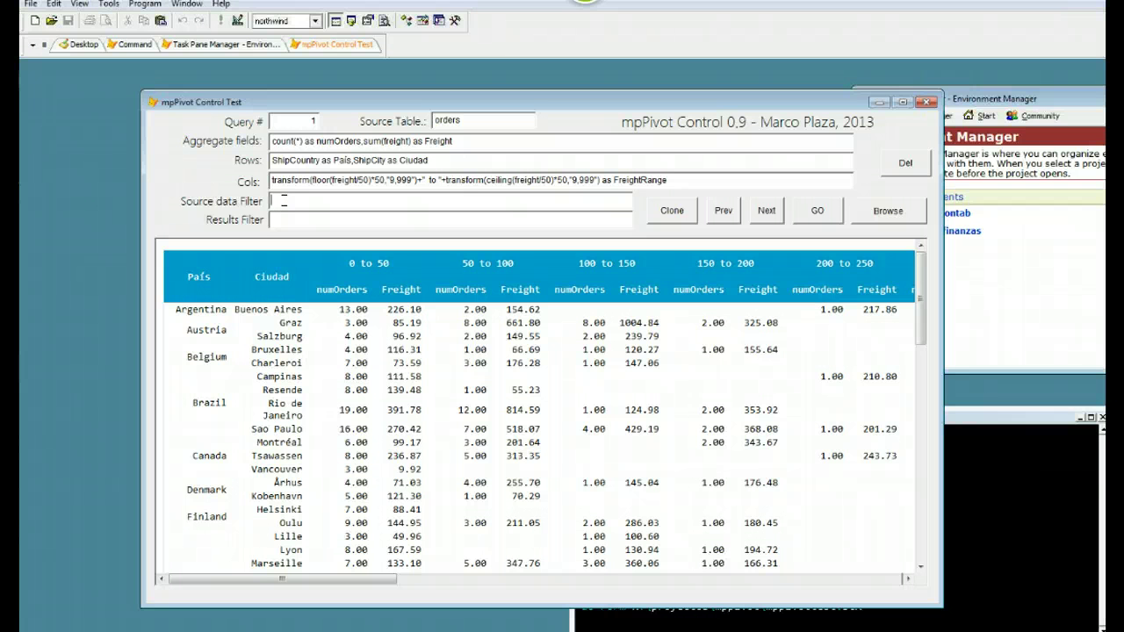
{"action": "left_click", "coordinate": [897, 209]}
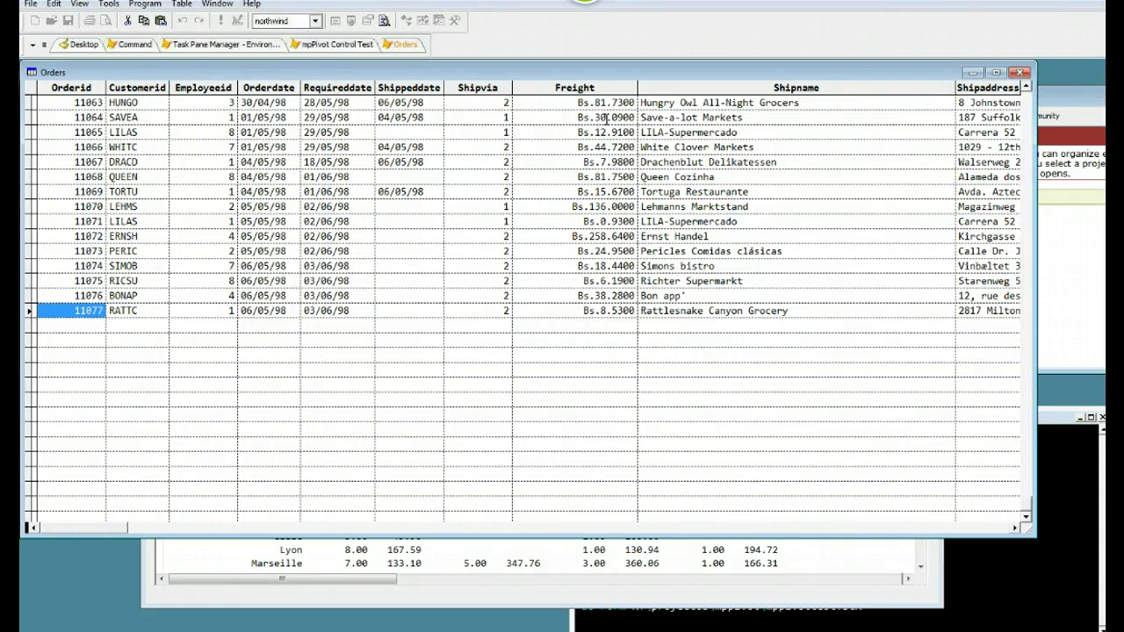
{"action": "left_click", "coordinate": [588, 103]}
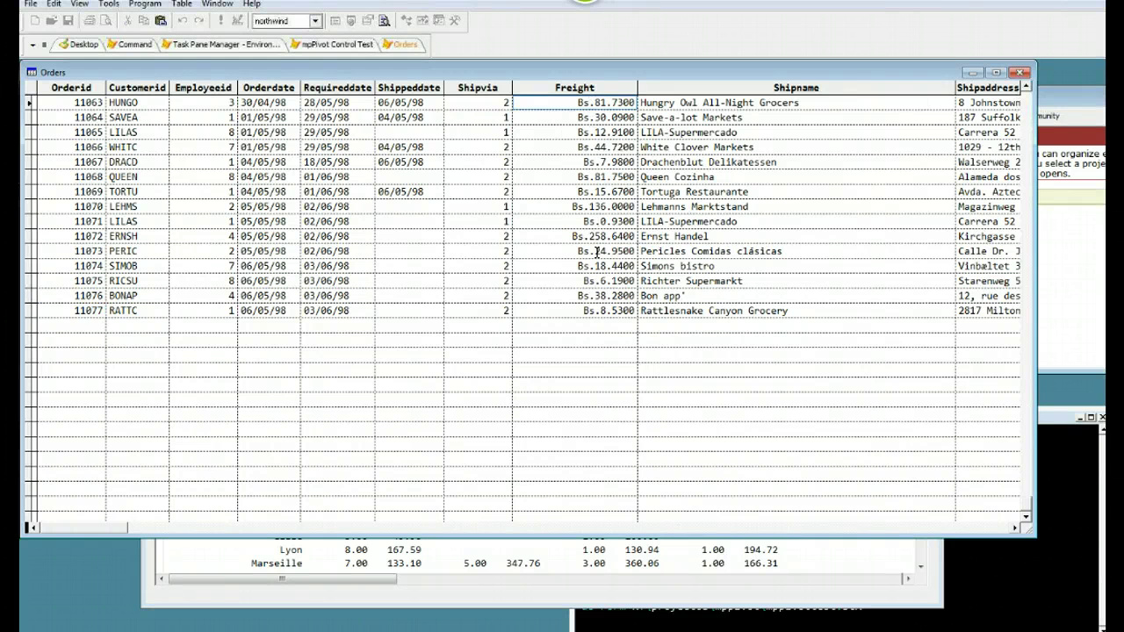
{"action": "left_click", "coordinate": [1021, 74]}
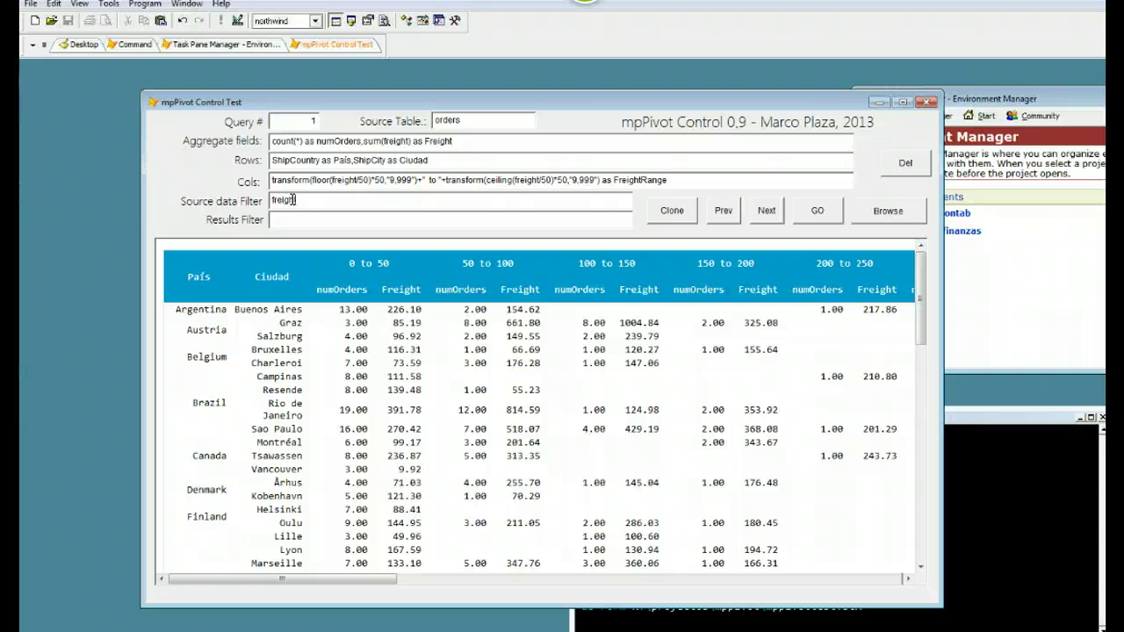
Step: Set the source data filter to freight<50, run the FreightRange query and review the results
{"action": "left_click", "coordinate": [293, 200]}
{"action": "type", "text": "freight<50"}
{"action": "left_click", "coordinate": [899, 211]}
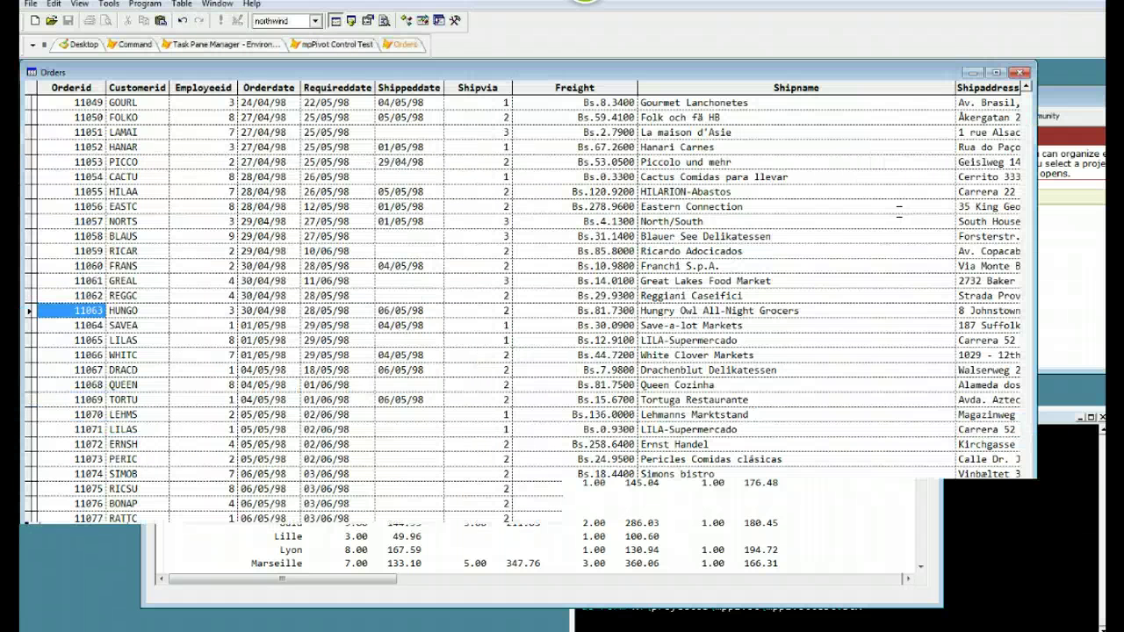
{"action": "key", "text": "Escape"}
{"action": "left_click", "coordinate": [817, 211]}
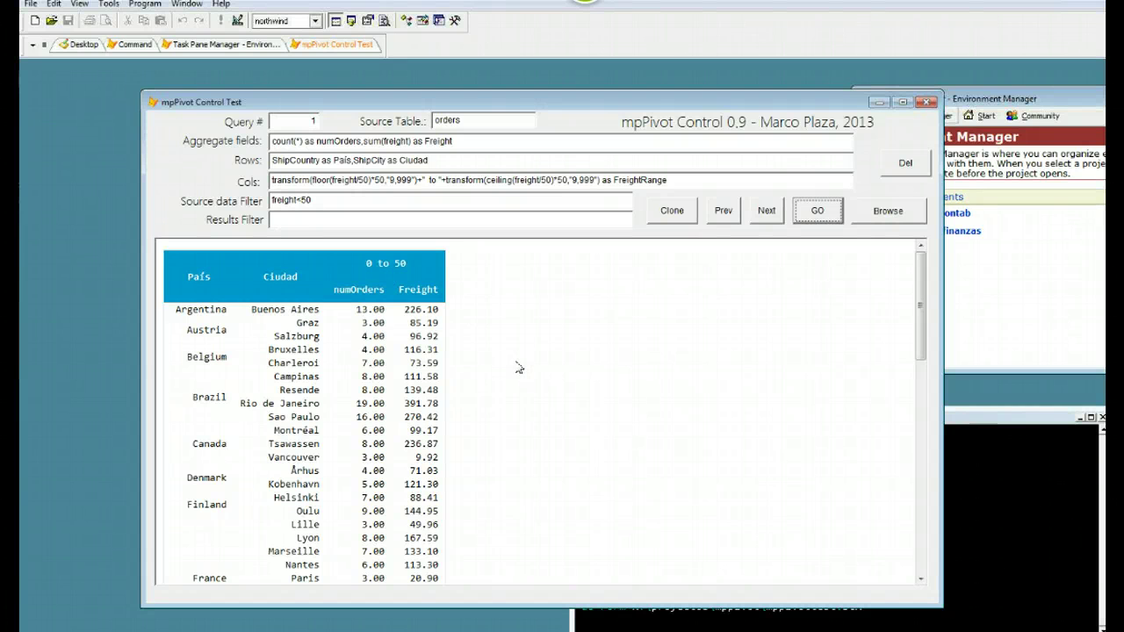
{"action": "scroll", "coordinate": [519, 367], "scroll_direction": "down", "scroll_amount": 10}
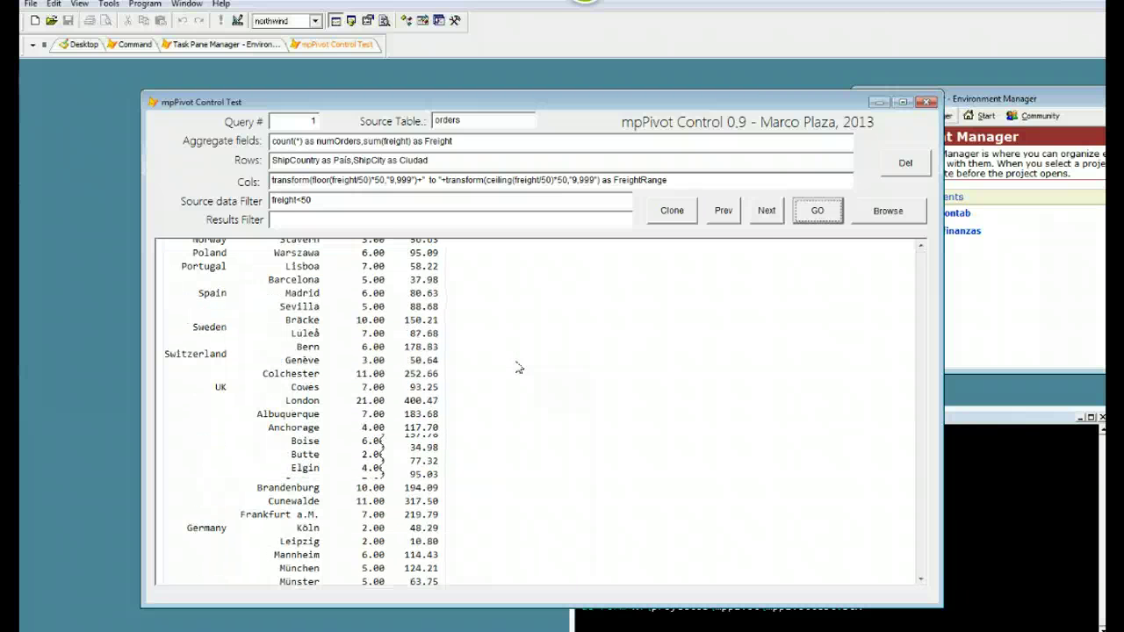
{"action": "scroll", "coordinate": [519, 367], "scroll_direction": "up", "scroll_amount": 10}
Step: Set the results filter to ciudad='C' and try running the query
{"action": "left_click", "coordinate": [281, 219]}
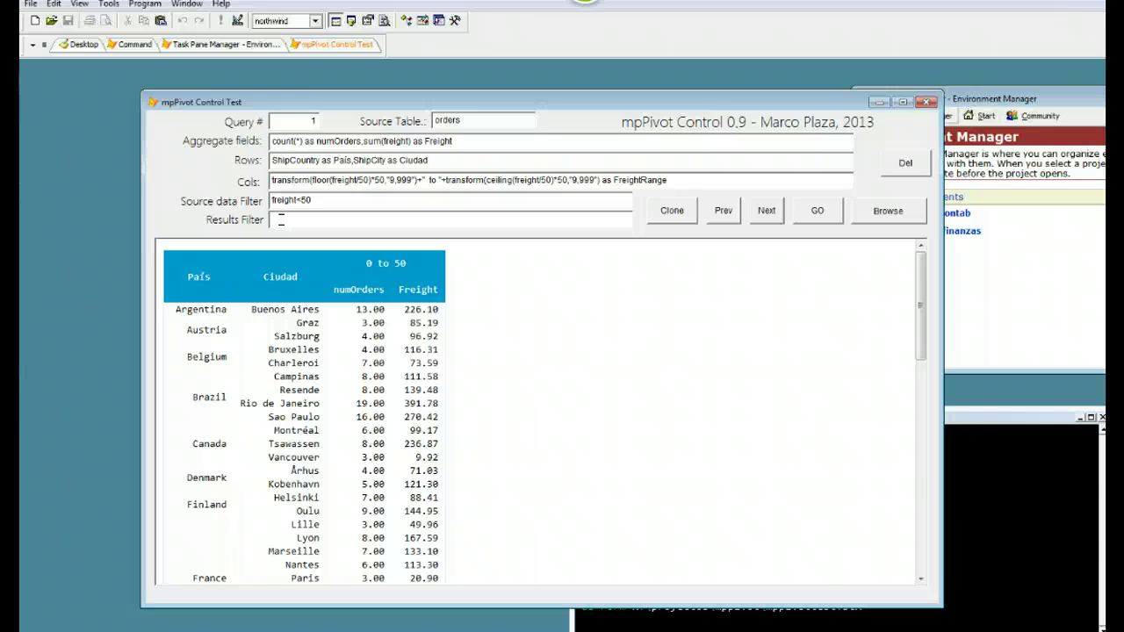
{"action": "left_click", "coordinate": [281, 219]}
{"action": "type", "text": "ou"}
{"action": "type", "text": "dad"}
{"action": "type", "text": "="}
{"action": "type", "text": "'C"}
{"action": "left_click", "coordinate": [817, 219]}
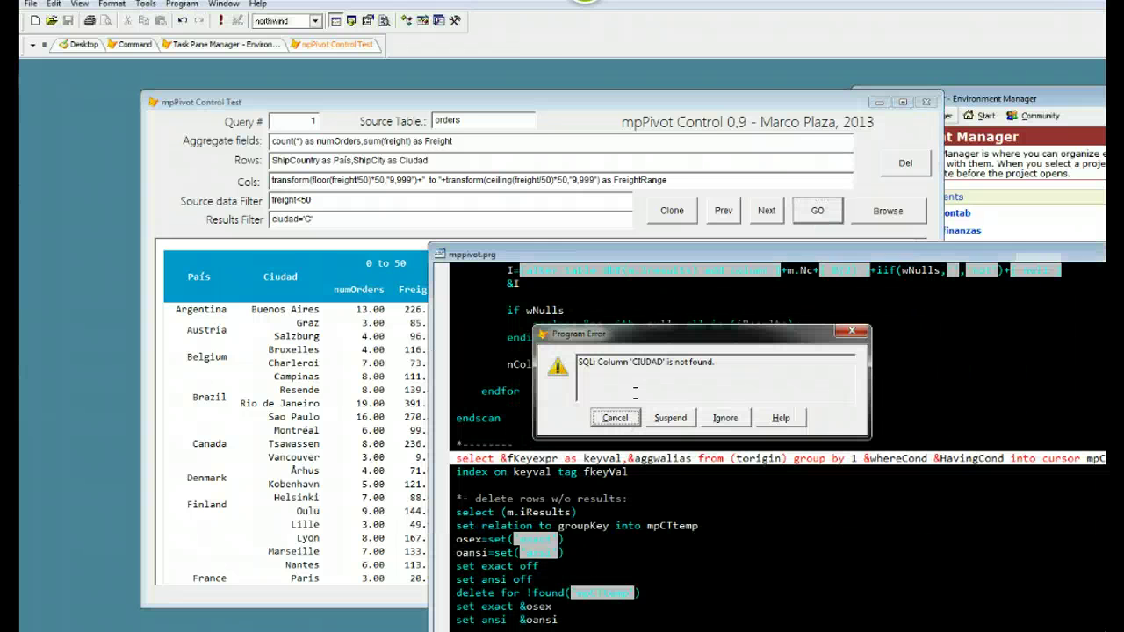
{"action": "left_click", "coordinate": [616, 418]}
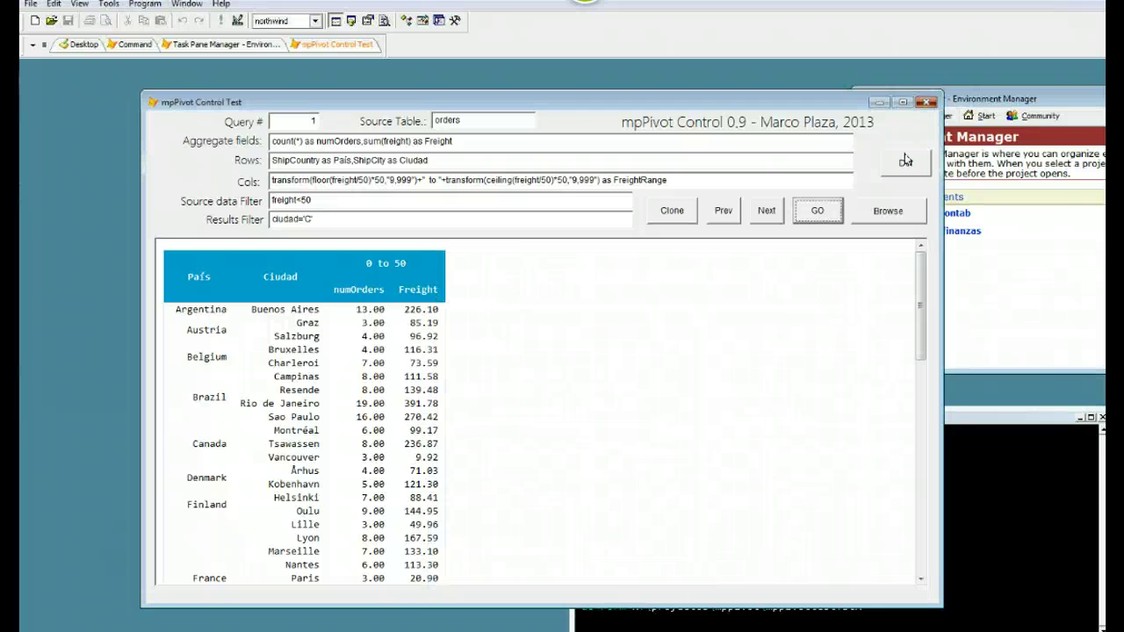
Step: Close and relaunch the mppivottest.SCX form, and switch to the query with the Peso > 500 results filter
{"action": "left_click", "coordinate": [905, 162]}
{"action": "left_click", "coordinate": [647, 607]}
{"action": "key", "text": "Return"}
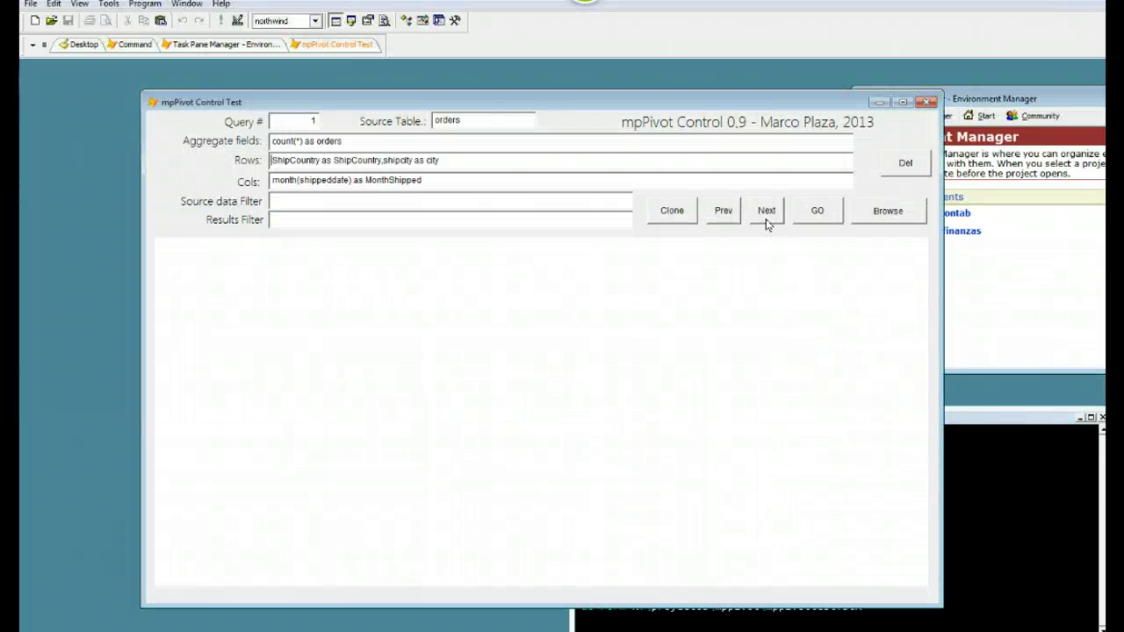
{"action": "left_click", "coordinate": [766, 210]}
{"action": "left_click", "coordinate": [766, 211]}
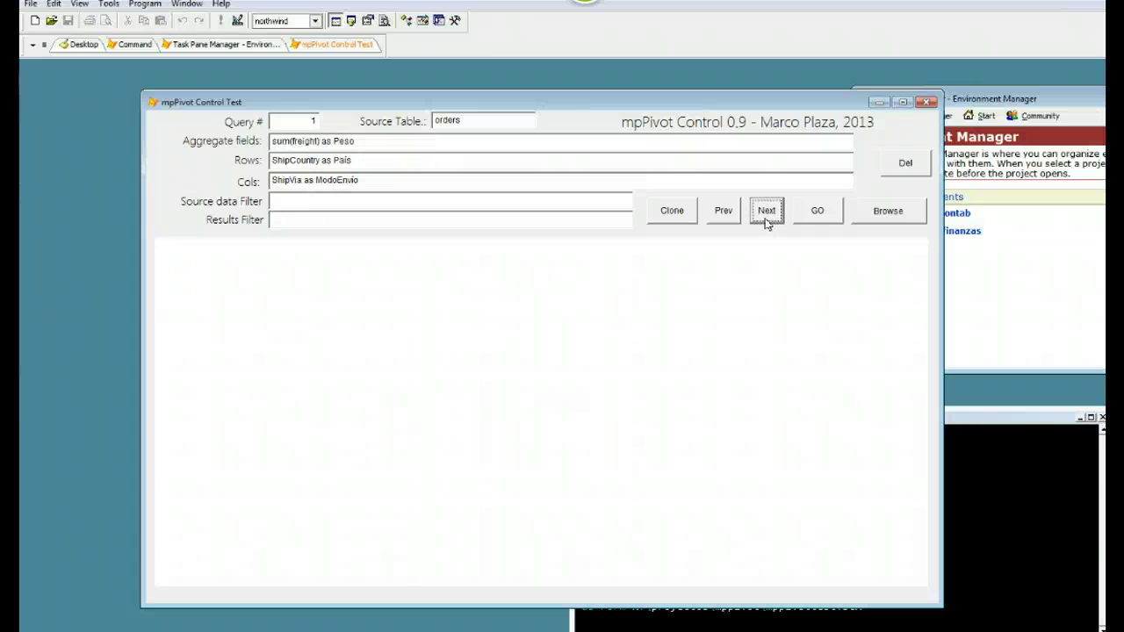
{"action": "left_click", "coordinate": [767, 211]}
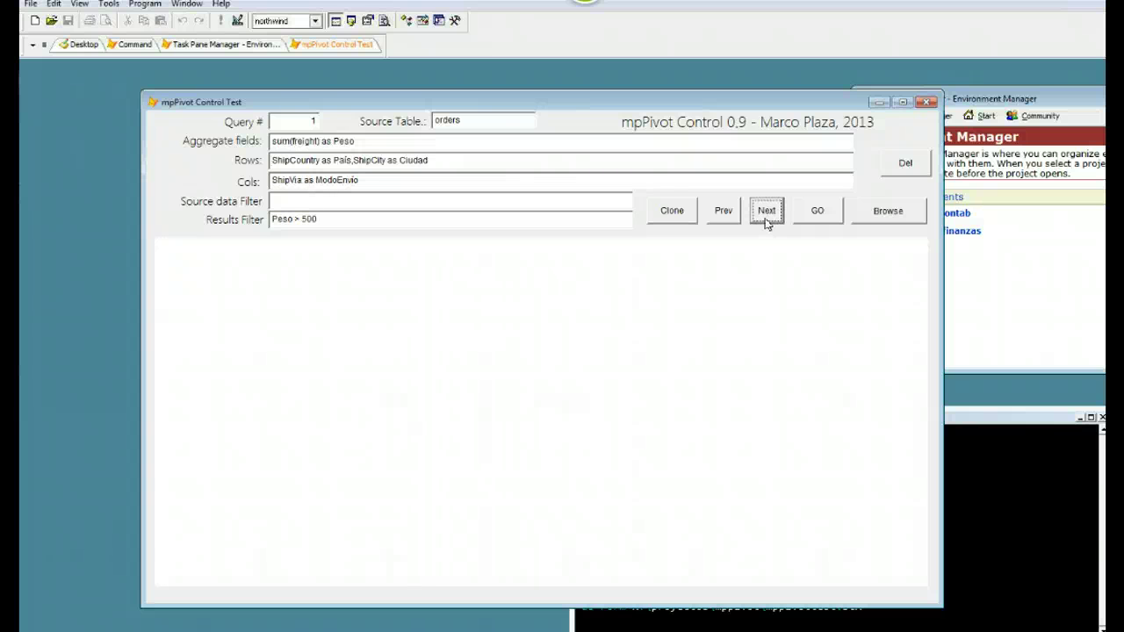
Step: Run the Peso > 500 query and review its freight sums by country, city and shipping mode
{"action": "left_click", "coordinate": [821, 218]}
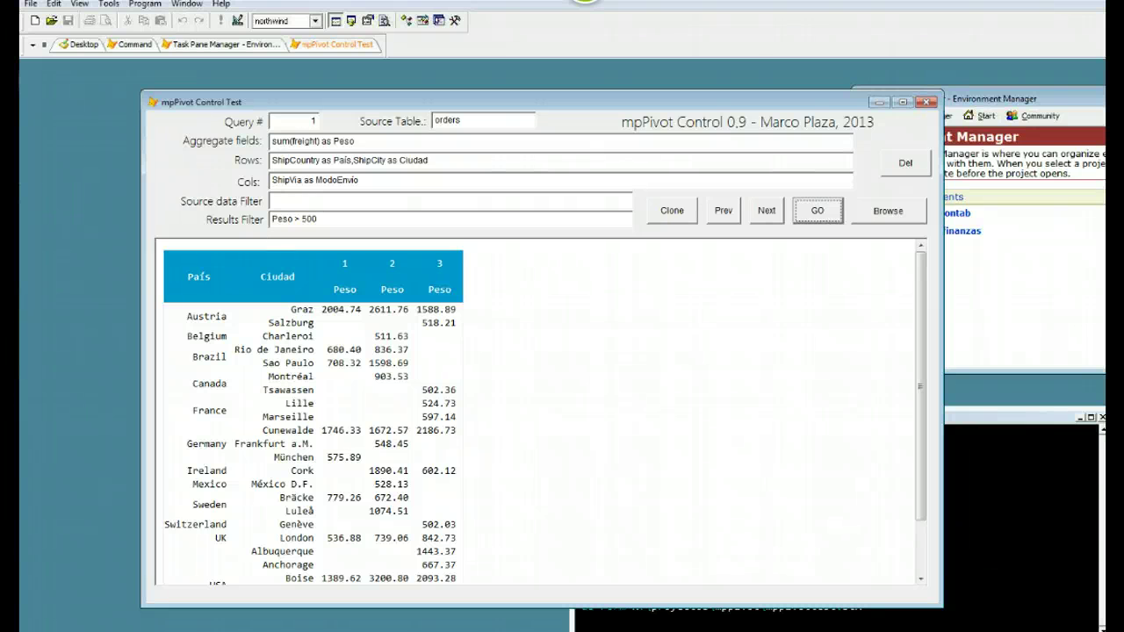
{"action": "left_click", "coordinate": [318, 219]}
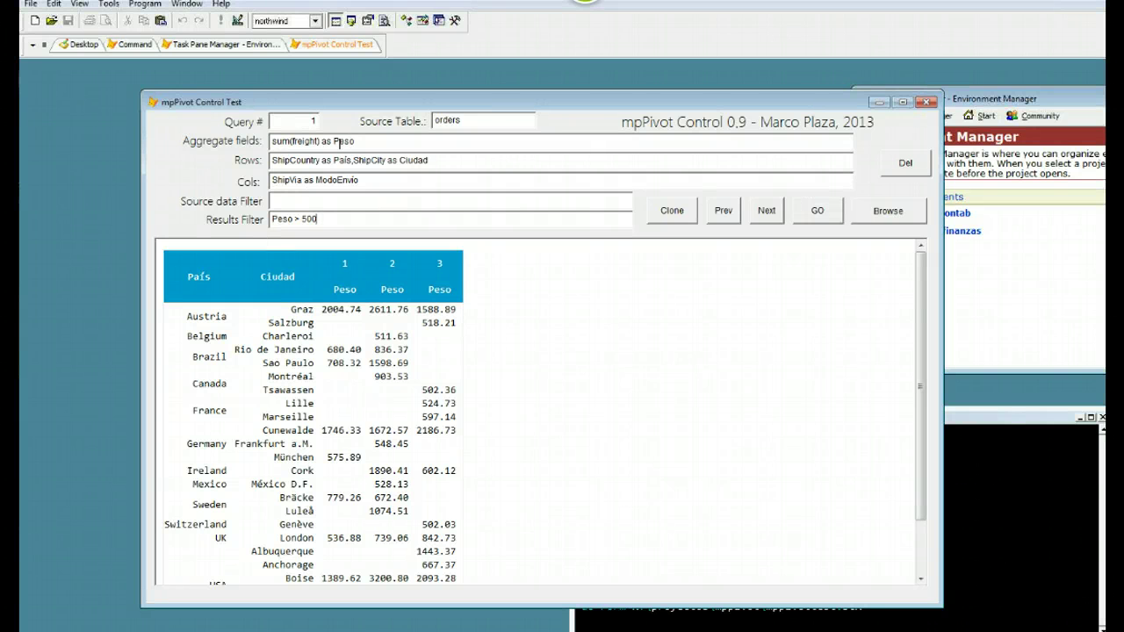
{"action": "scroll", "coordinate": [622, 403], "scroll_direction": "down", "scroll_amount": 1}
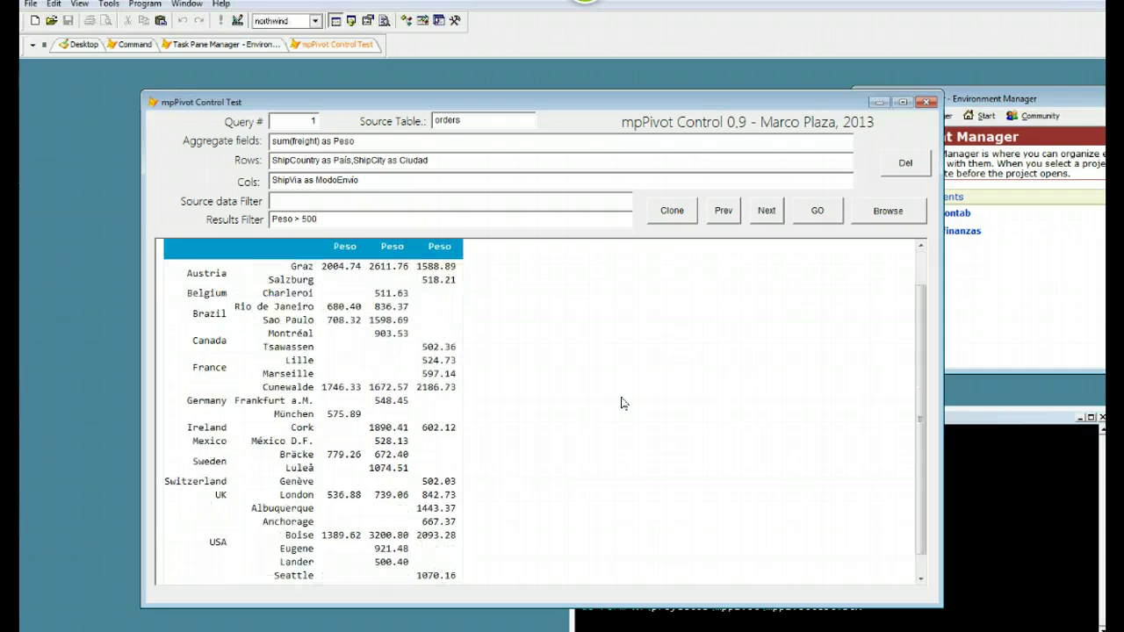
{"action": "scroll", "coordinate": [622, 403], "scroll_direction": "up", "scroll_amount": 1}
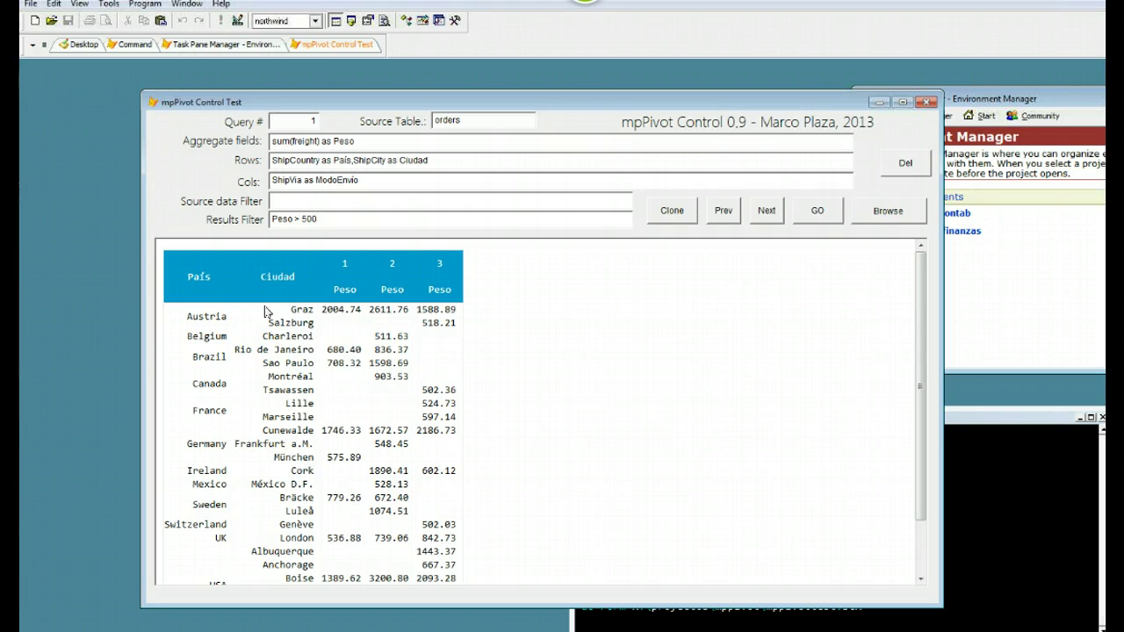
Step: Rename the freight sum's alias to totalFreight and set the results filter to totalFreight > 500
{"action": "left_click", "coordinate": [365, 182]}
{"action": "double_click", "coordinate": [356, 141]}
{"action": "key", "text": "BackSpace"}
{"action": "left_click_drag", "start_coordinate": [291, 218], "coordinate": [260, 230]}
{"action": "key", "text": "Delete"}
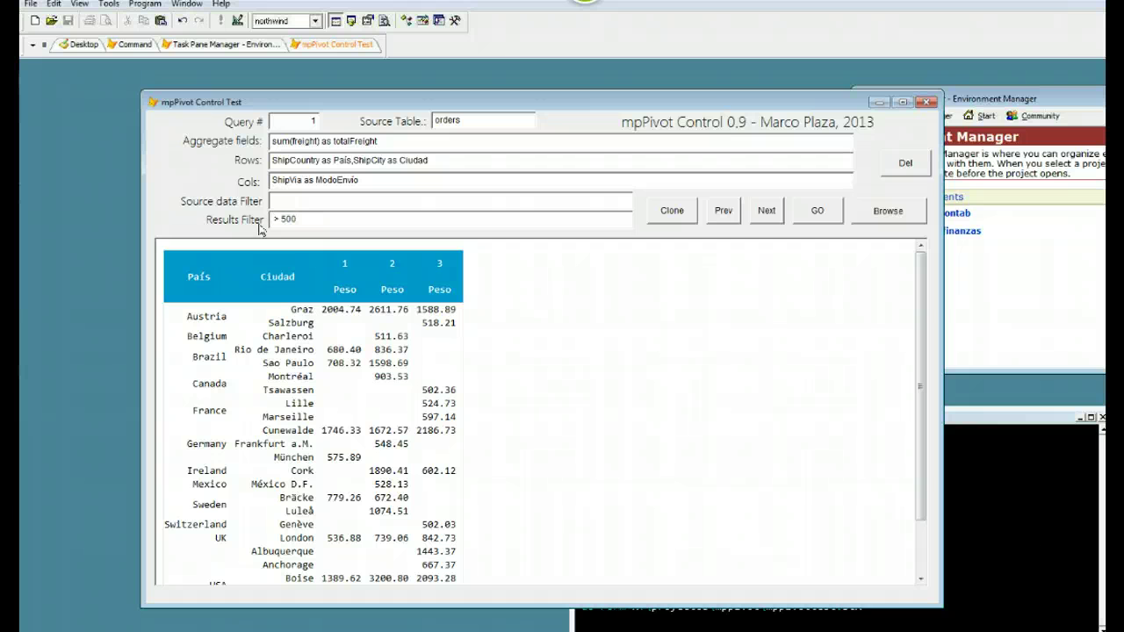
{"action": "type", "text": "totalFreight"}
Step: Run the totalFreight > 500 query and review its results from Austria down to Venezuela
{"action": "left_click", "coordinate": [808, 222]}
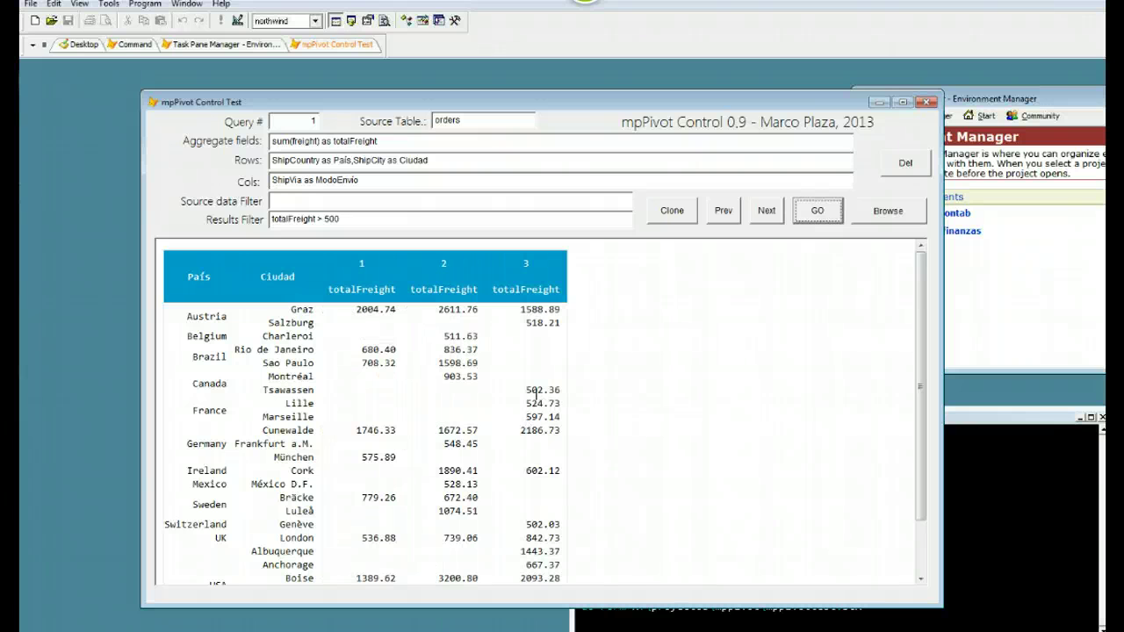
{"action": "scroll", "coordinate": [536, 397], "scroll_direction": "down", "scroll_amount": 3}
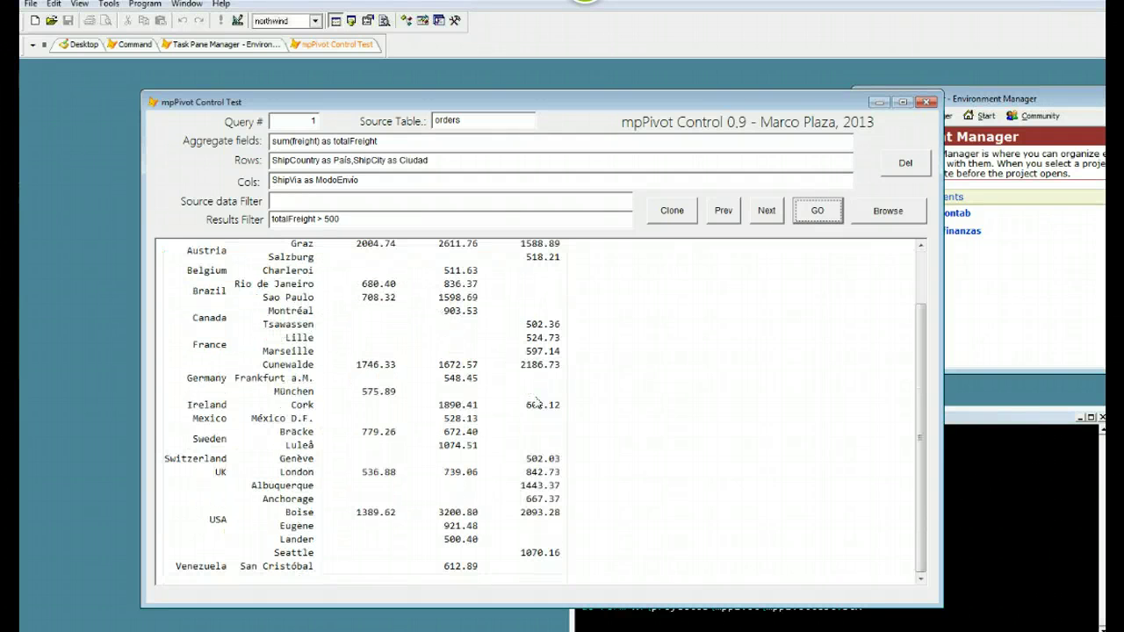
{"action": "scroll", "coordinate": [537, 402], "scroll_direction": "up", "scroll_amount": 3}
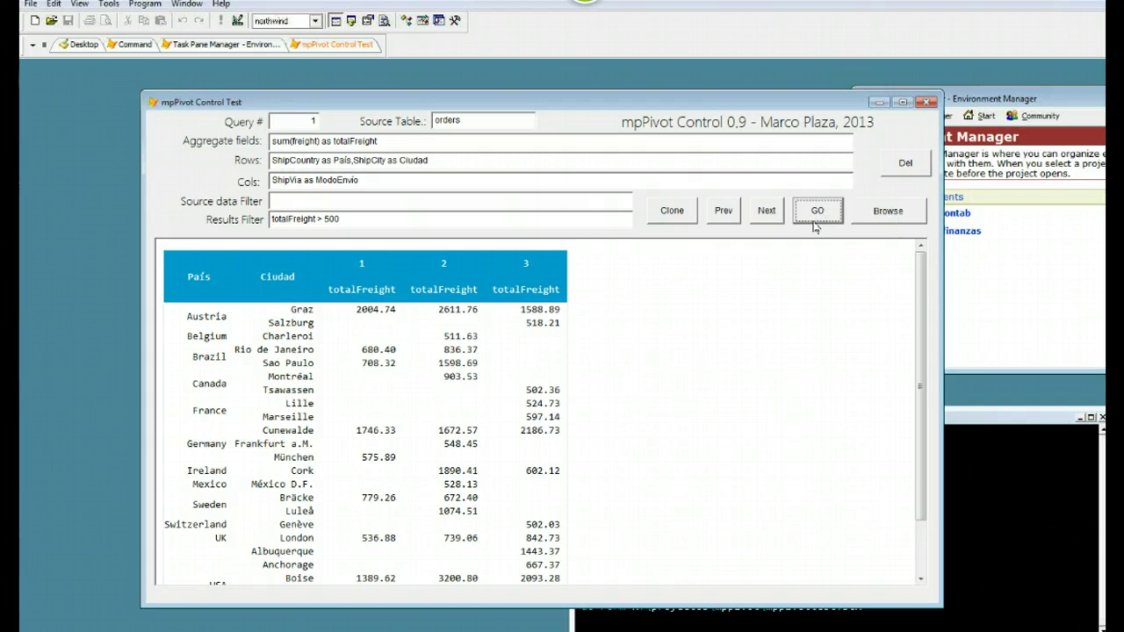
Step: Browse the source Orders table, look through its columns up to the shipping country, and close it
{"action": "left_click", "coordinate": [885, 211]}
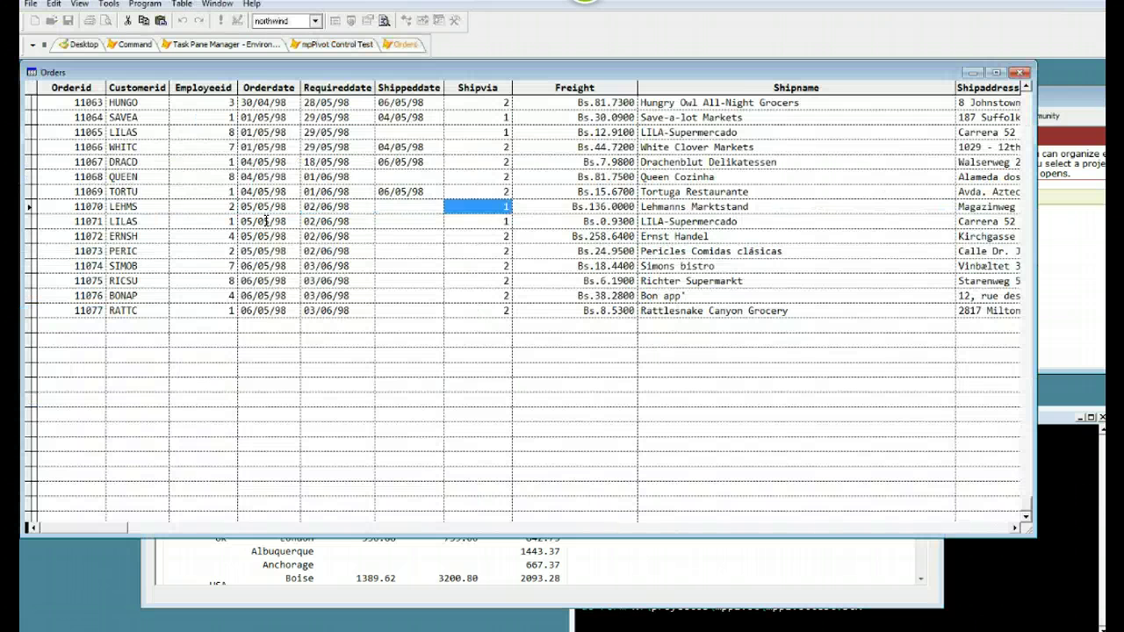
{"action": "key", "text": "Tab"}
{"action": "key", "text": "Tab"}
{"action": "key", "text": "Tab"}
{"action": "key", "text": "Tab"}
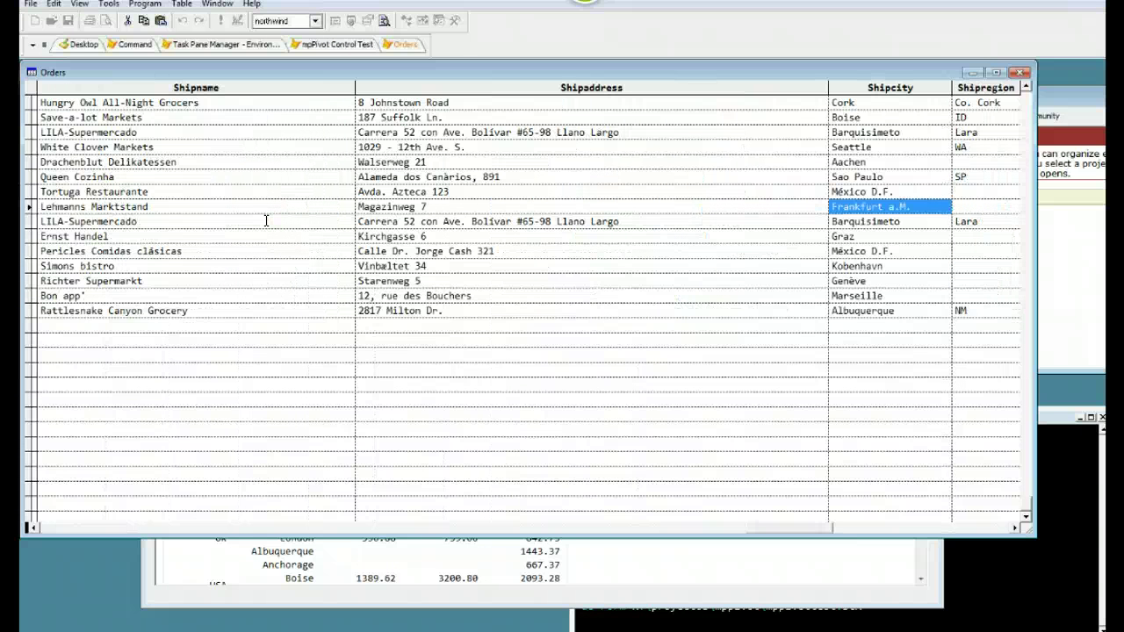
{"action": "key", "text": "Tab"}
{"action": "key", "text": "Tab"}
{"action": "key", "text": "Tab"}
{"action": "key", "text": "Tab"}
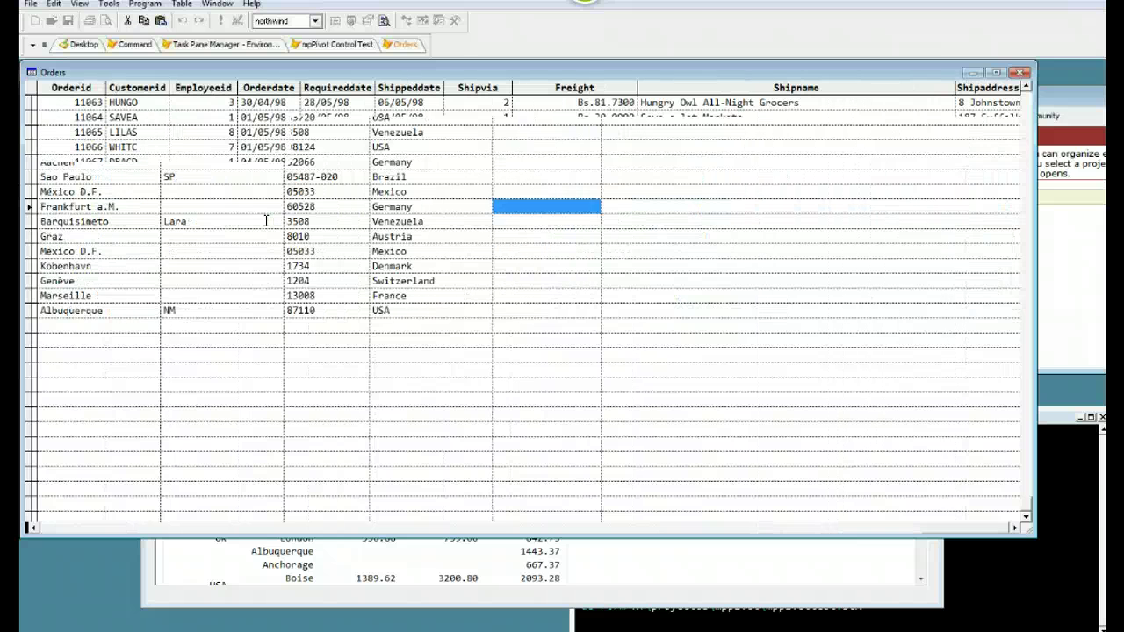
{"action": "left_click", "coordinate": [1017, 73]}
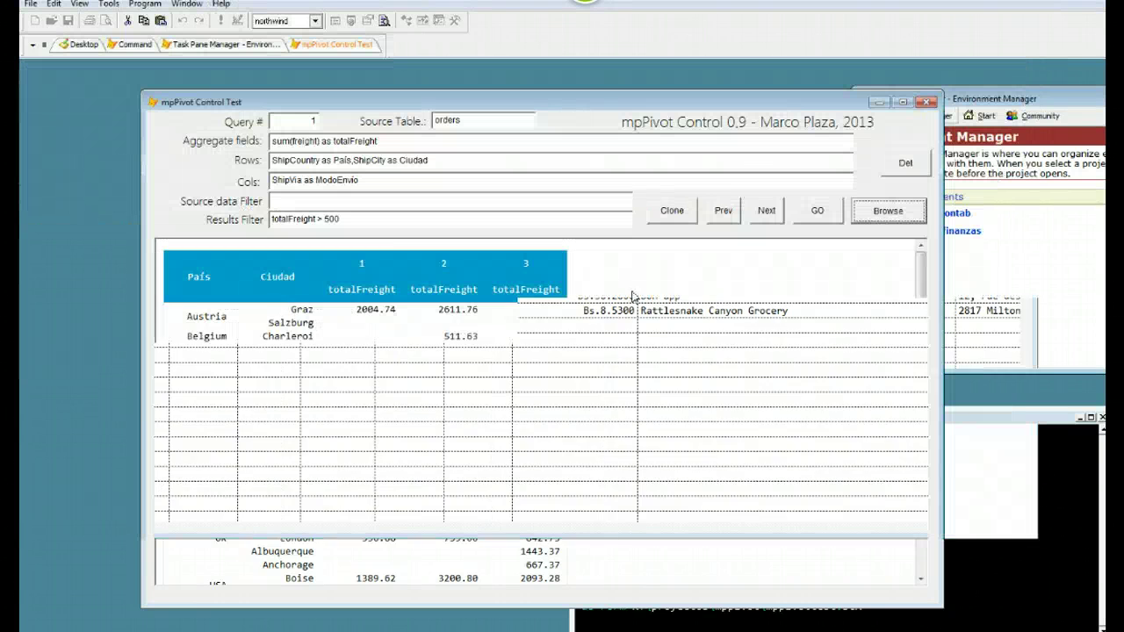
{"action": "scroll", "coordinate": [610, 399], "scroll_direction": "up", "scroll_amount": 2}
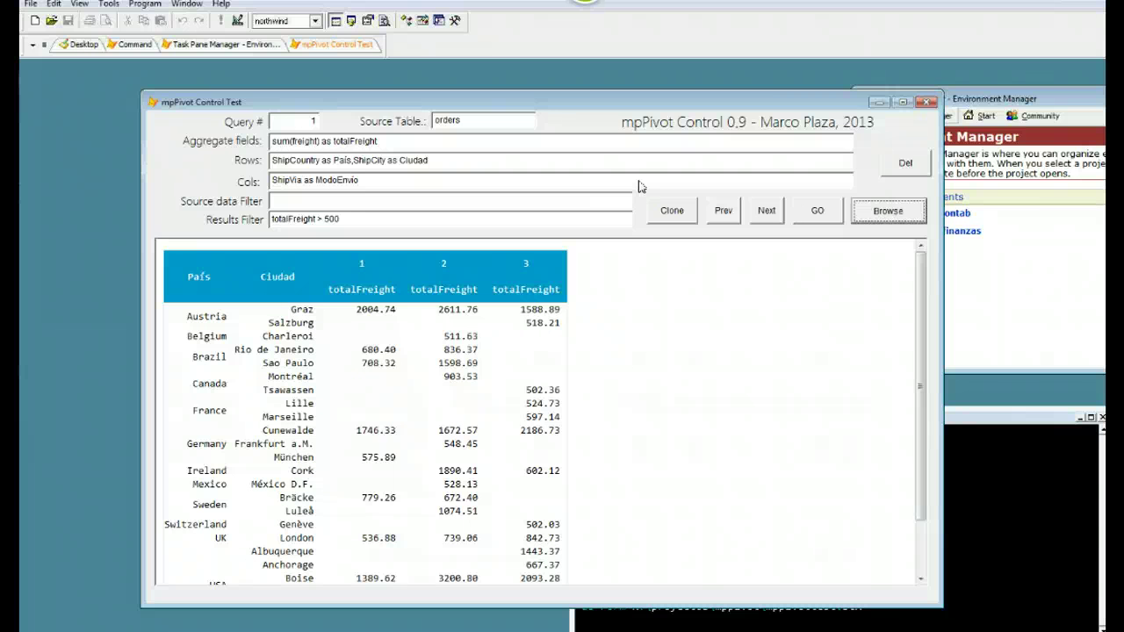
Step: Switch to Firefox and open Telerik's ASP.NET Pivot Grid demo from the InterFox Pivot bookmarks, showing its sample grid
{"action": "key", "text": "alt+Tab"}
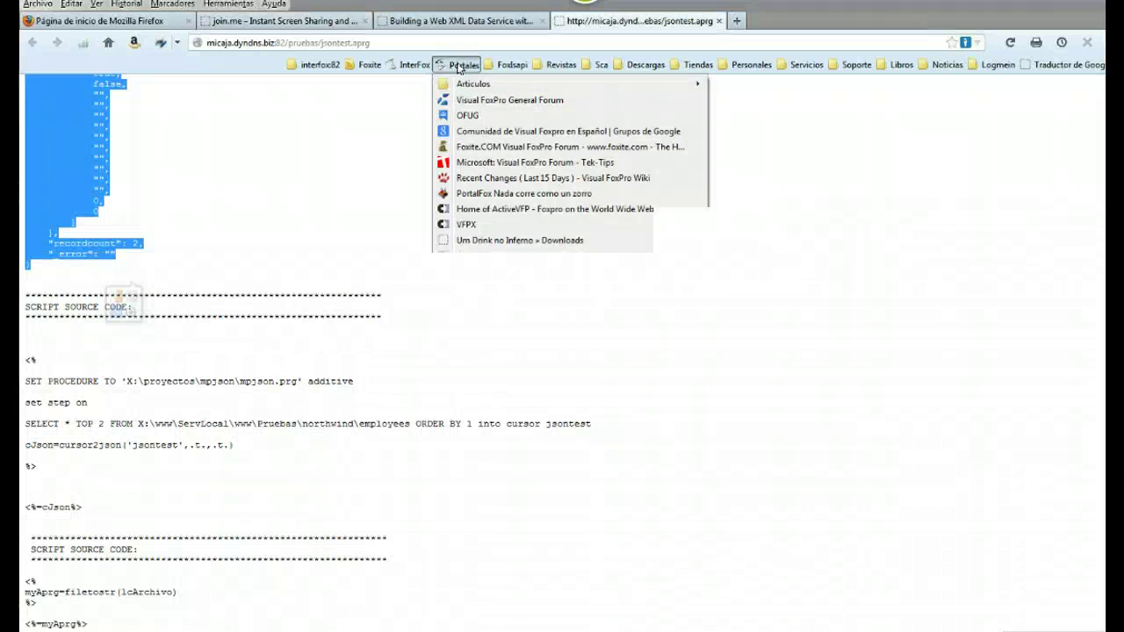
{"action": "mouse_move", "coordinate": [414, 65]}
{"action": "mouse_move", "coordinate": [434, 249]}
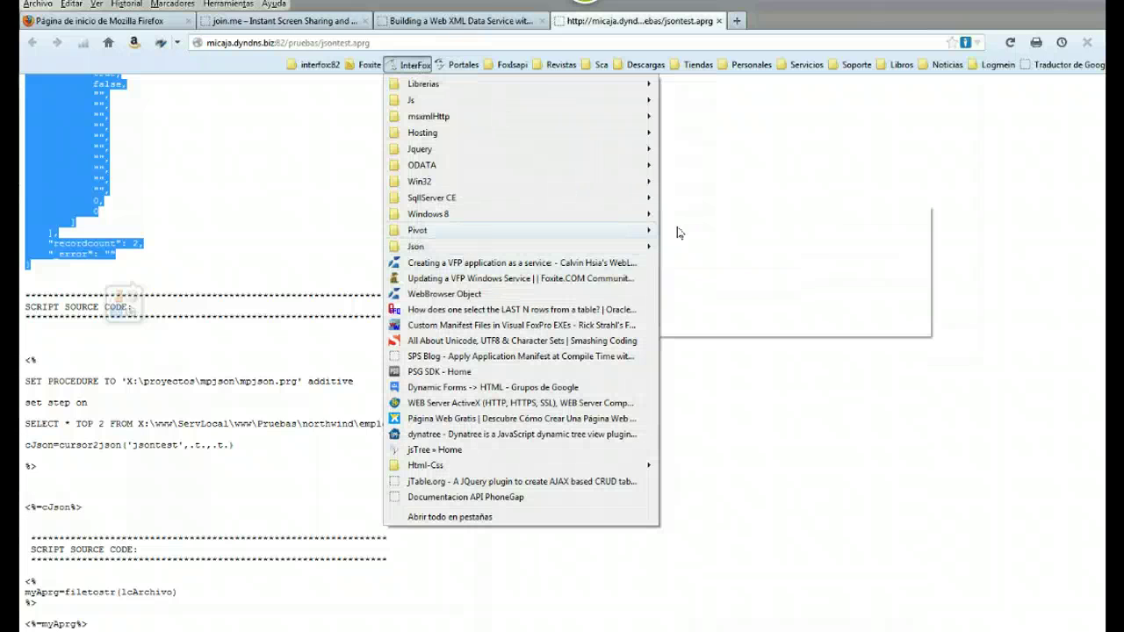
{"action": "mouse_move", "coordinate": [649, 230]}
{"action": "left_click", "coordinate": [700, 248]}
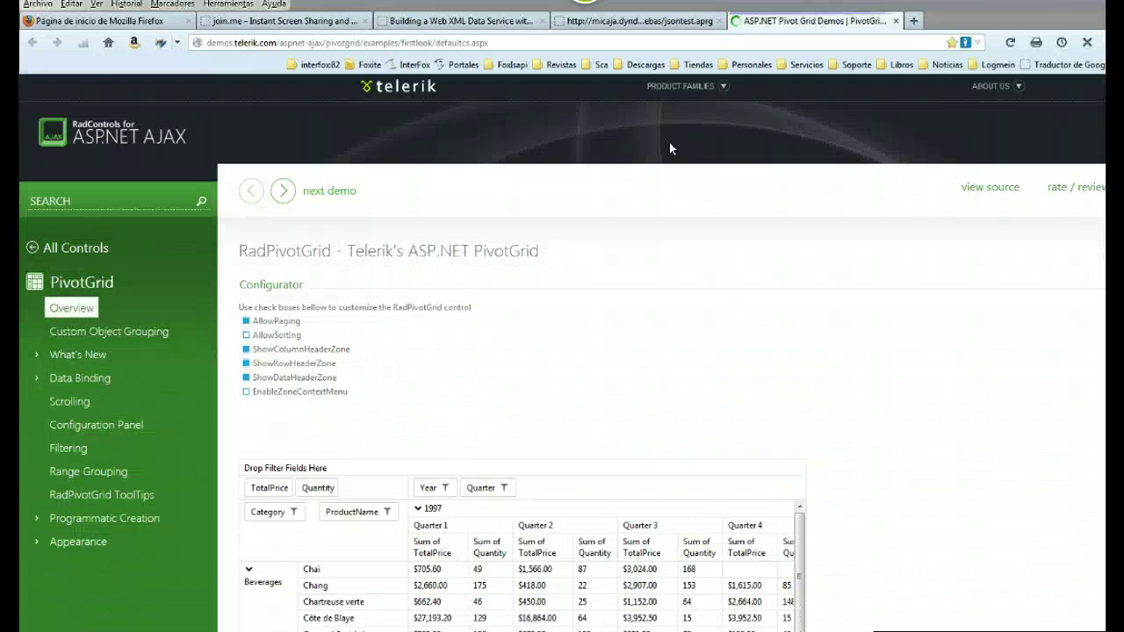
{"action": "scroll", "coordinate": [647, 155], "scroll_direction": "down", "scroll_amount": 5}
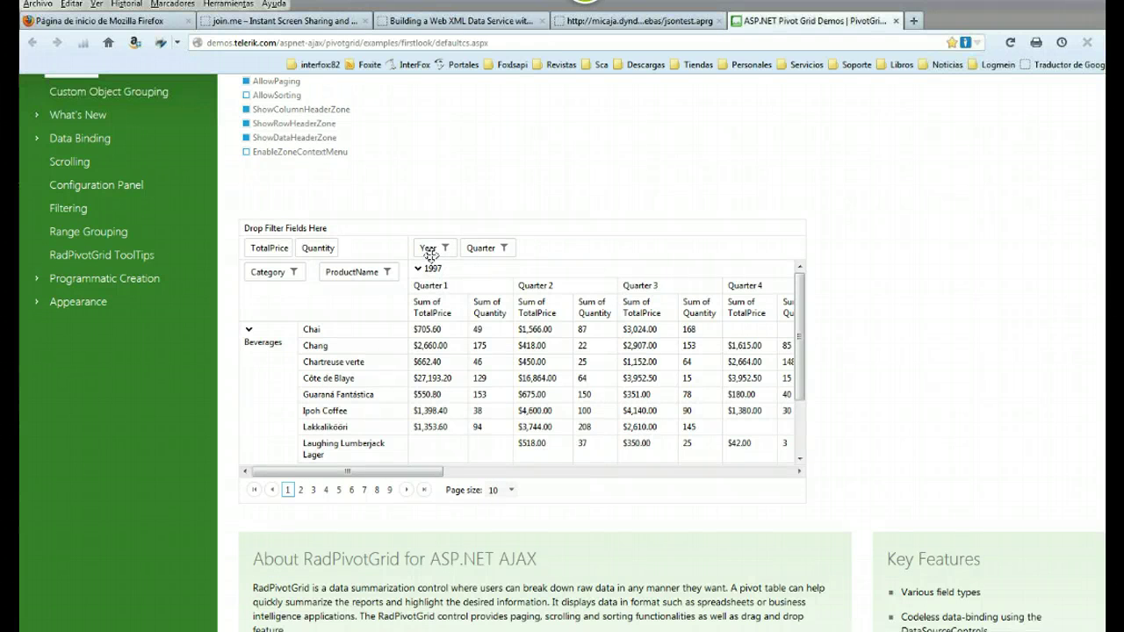
Step: Move the Year field into the demo grid's row fields between Category and ProductName, and look over the regrouped data
{"action": "left_click_drag", "start_coordinate": [429, 249], "coordinate": [332, 274]}
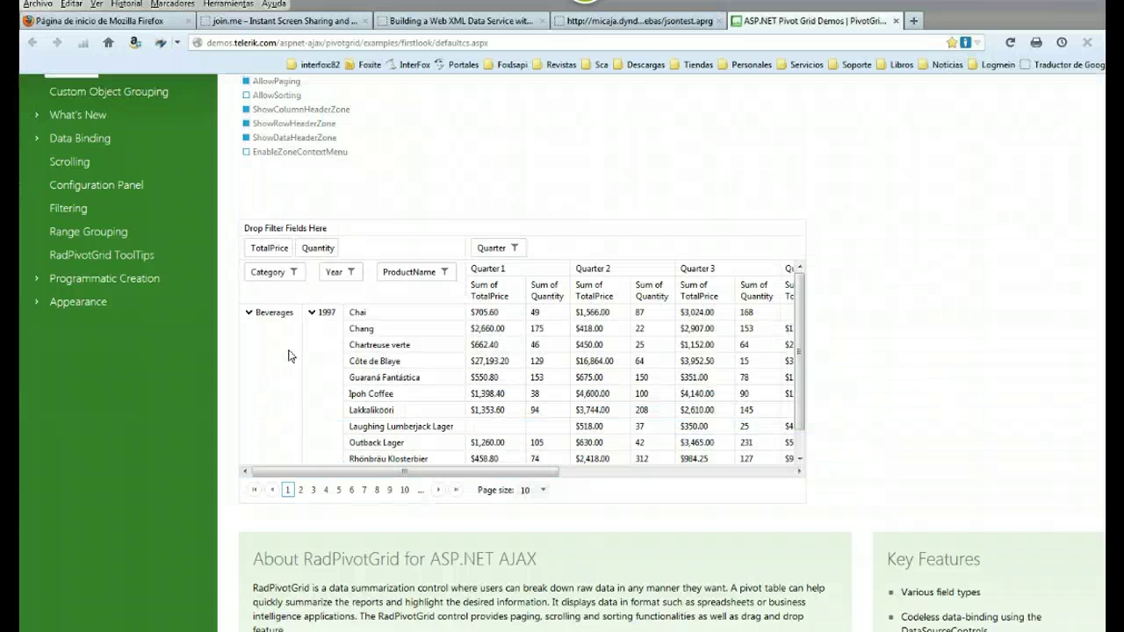
{"action": "scroll", "coordinate": [291, 356], "scroll_direction": "down", "scroll_amount": 2}
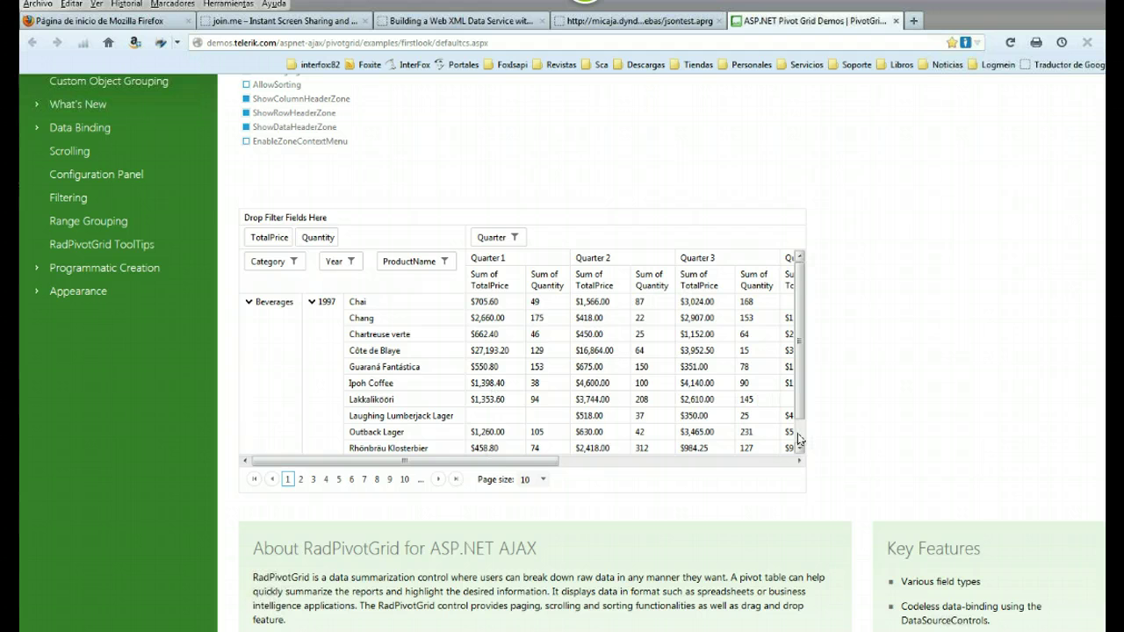
{"action": "scroll", "coordinate": [801, 437], "scroll_direction": "down", "scroll_amount": 2}
{"action": "scroll", "coordinate": [795, 376], "scroll_direction": "up", "scroll_amount": 2}
{"action": "scroll", "coordinate": [740, 474], "scroll_direction": "right", "scroll_amount": 3}
{"action": "scroll", "coordinate": [740, 474], "scroll_direction": "left", "scroll_amount": 3}
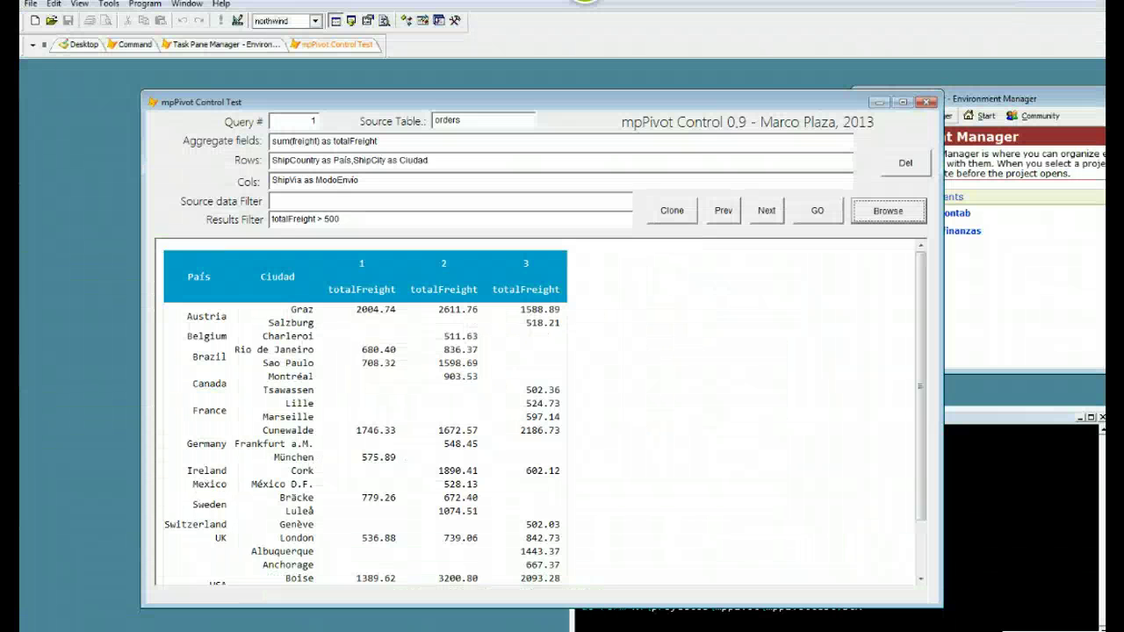
Step: Switch back to the mpPivot form, view the pivot results in print preview, and close the preview
{"action": "right_click", "coordinate": [480, 328]}
{"action": "left_click", "coordinate": [540, 537]}
{"action": "key", "text": "Escape"}
{"action": "right_click", "coordinate": [716, 424]}
{"action": "left_click", "coordinate": [777, 341]}
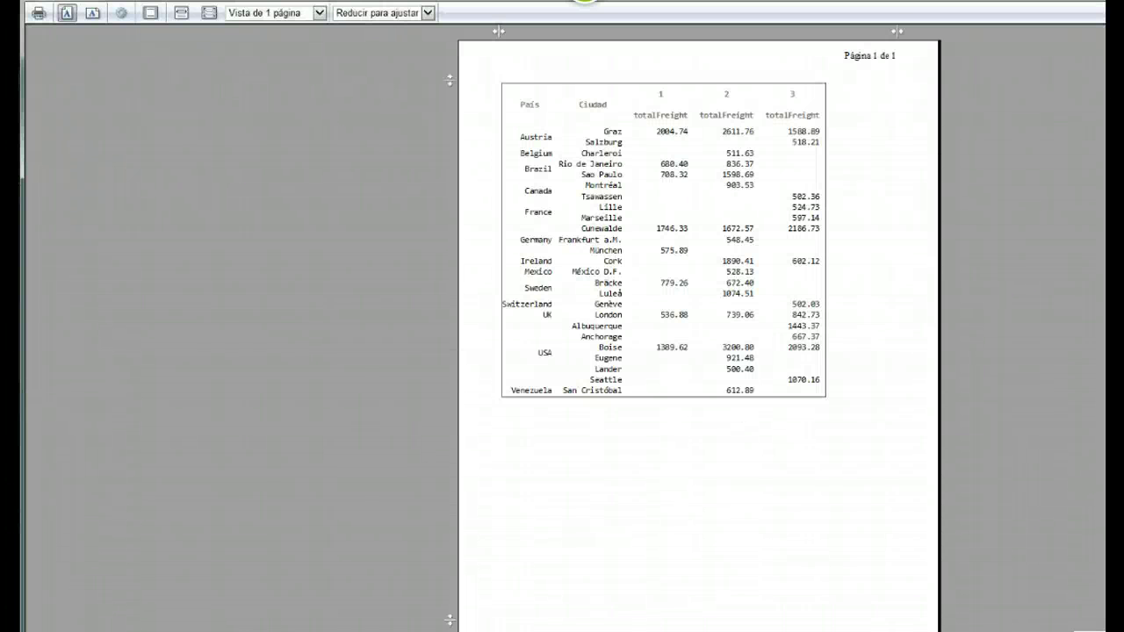
{"action": "key", "text": "Escape"}
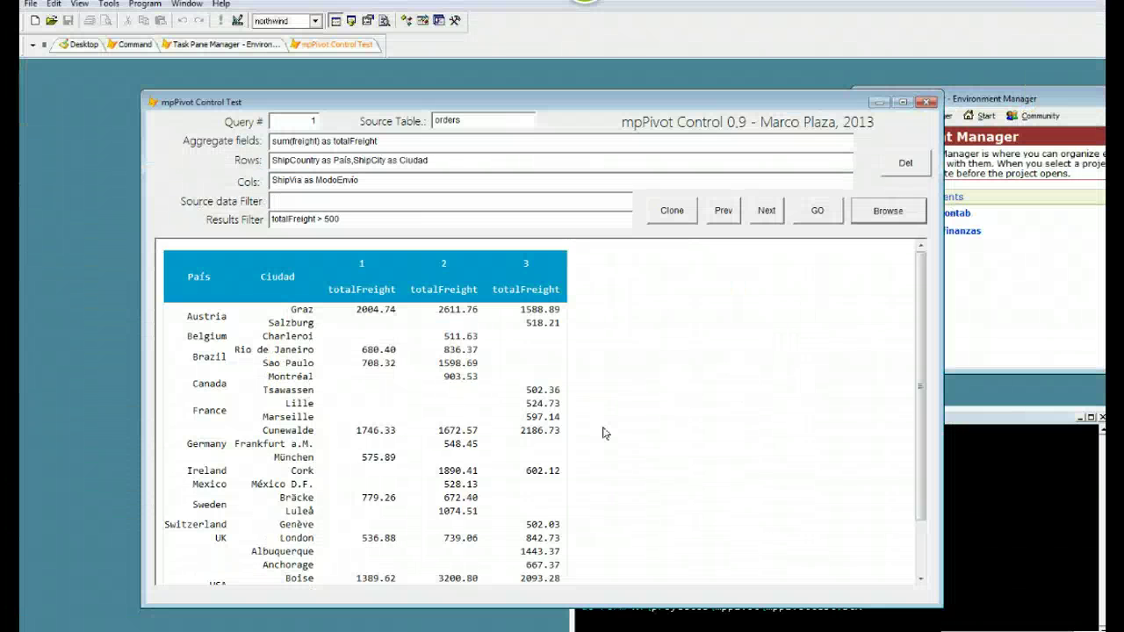
Step: Try resizing and moving the mpPivot Control Test form while reviewing the full list of totalFreight results
{"action": "scroll", "coordinate": [604, 433], "scroll_direction": "down", "scroll_amount": 2}
{"action": "scroll", "coordinate": [604, 433], "scroll_direction": "up", "scroll_amount": 2}
{"action": "left_click_drag", "start_coordinate": [941, 605], "coordinate": [952, 631]}
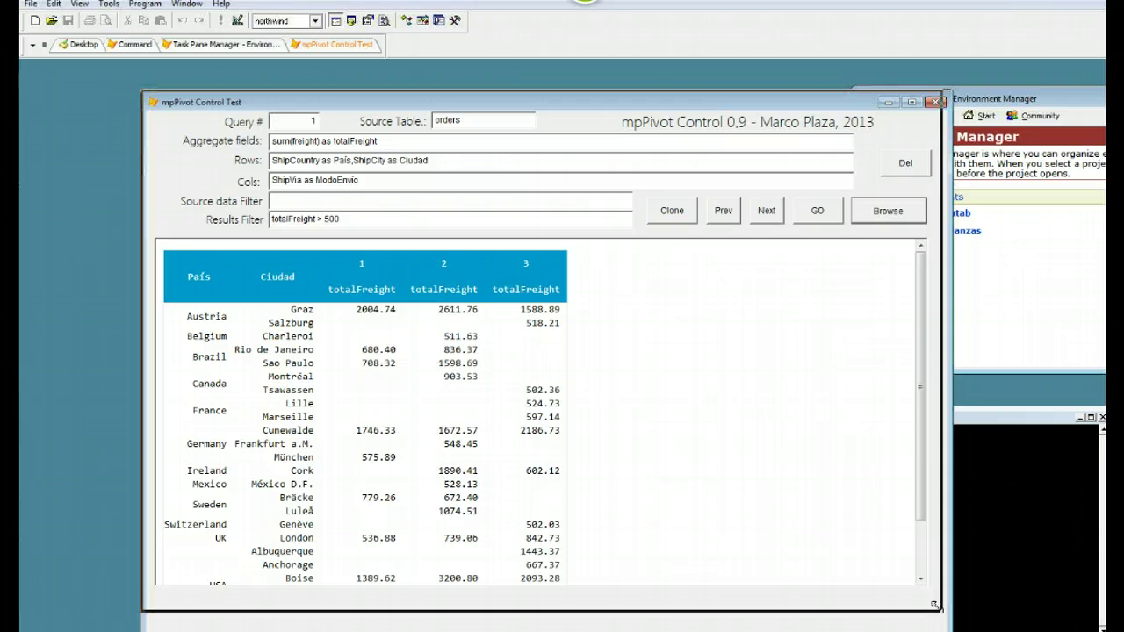
{"action": "left_click_drag", "start_coordinate": [952, 631], "coordinate": [942, 610]}
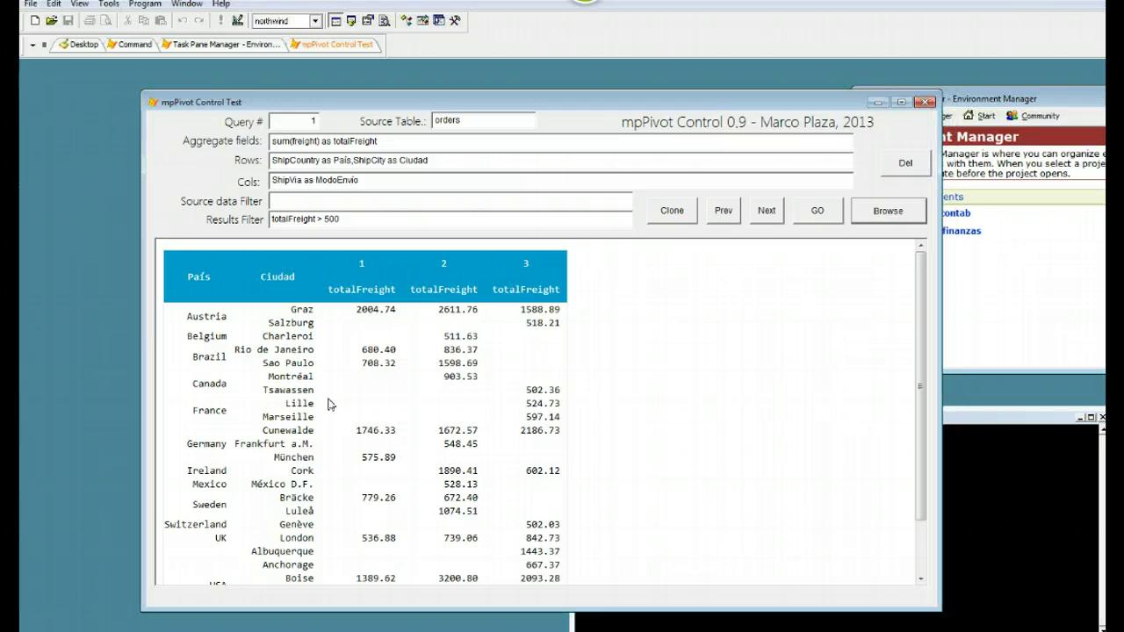
{"action": "scroll", "coordinate": [331, 404], "scroll_direction": "down", "scroll_amount": 1}
{"action": "scroll", "coordinate": [332, 403], "scroll_direction": "up", "scroll_amount": 1}
{"action": "left_click_drag", "start_coordinate": [349, 100], "coordinate": [375, 109]}
{"action": "scroll", "coordinate": [613, 445], "scroll_direction": "down", "scroll_amount": 1}
{"action": "scroll", "coordinate": [612, 445], "scroll_direction": "up", "scroll_amount": 1}
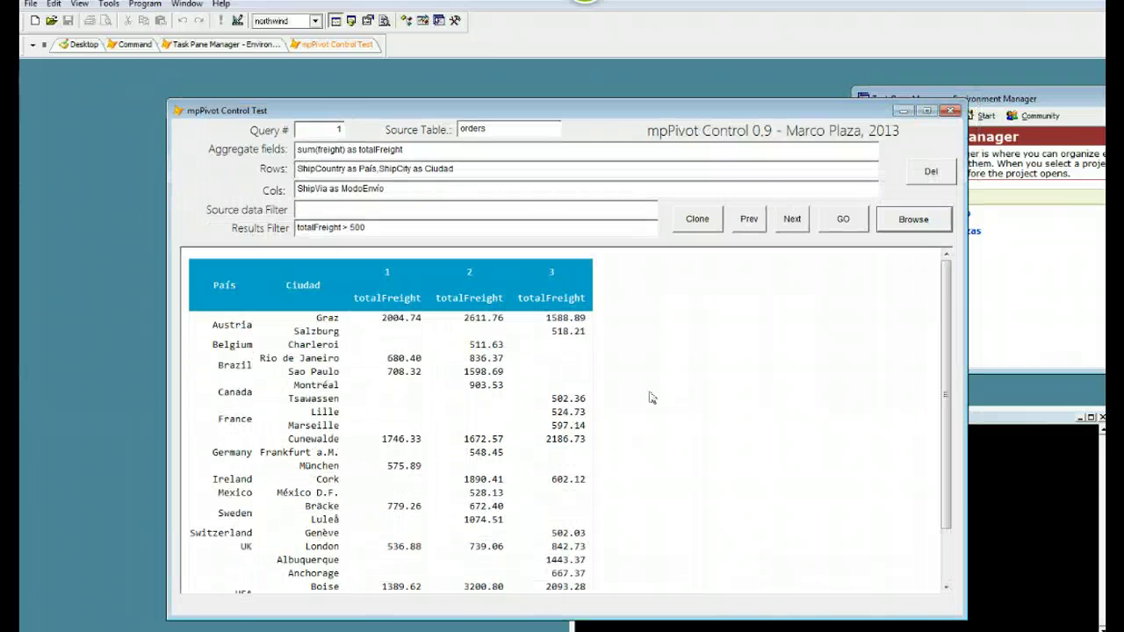
{"action": "scroll", "coordinate": [684, 384], "scroll_direction": "down", "scroll_amount": 1}
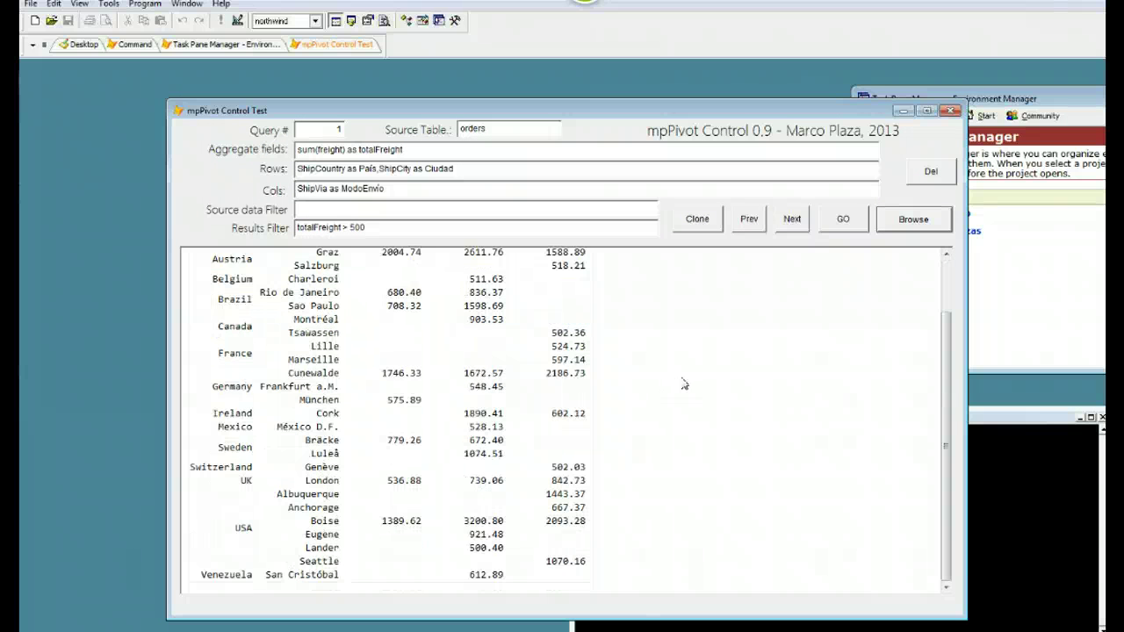
{"action": "scroll", "coordinate": [684, 384], "scroll_direction": "up", "scroll_amount": 1}
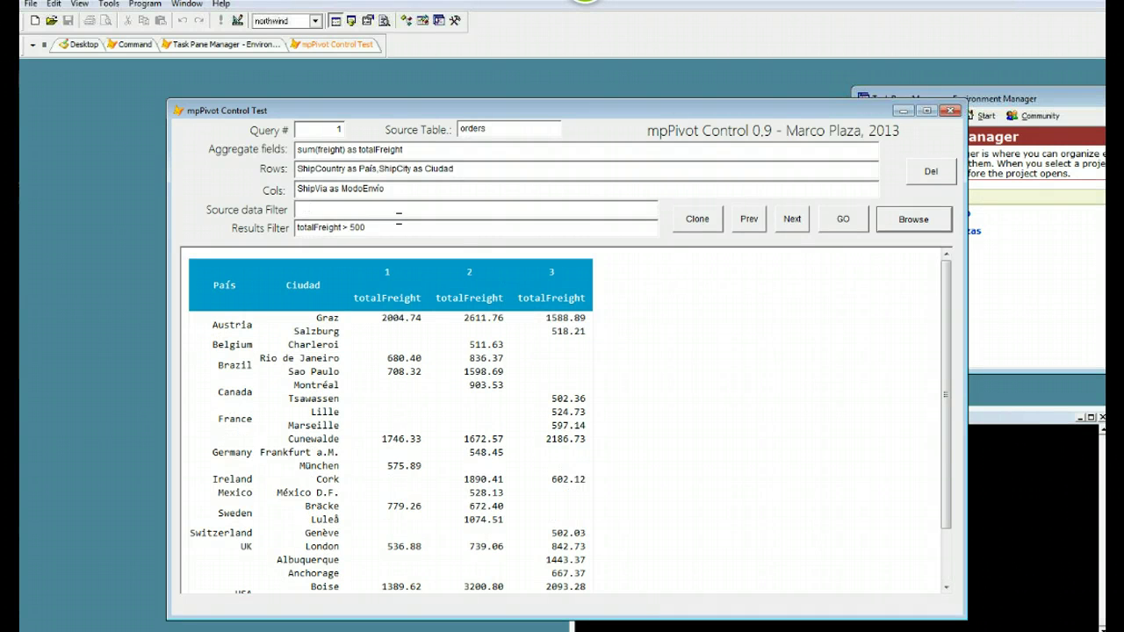
Step: Page forward through the saved queries to the end of the list, and cancel the program error
{"action": "left_click", "coordinate": [795, 221]}
{"action": "left_click", "coordinate": [797, 223]}
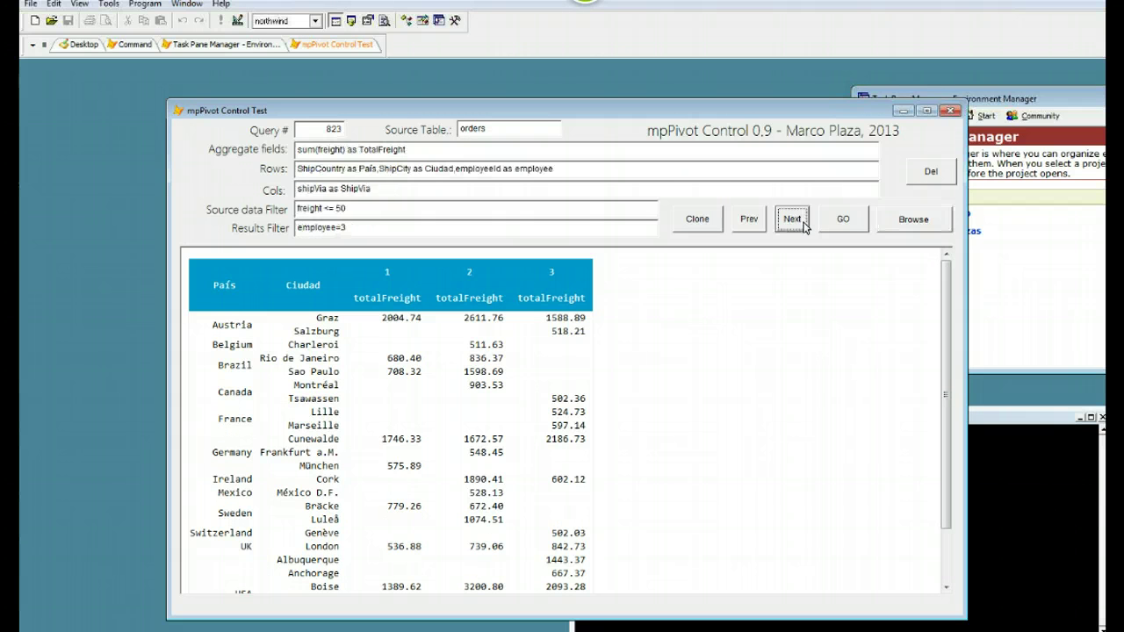
{"action": "left_click", "coordinate": [801, 225]}
{"action": "left_click", "coordinate": [802, 225]}
{"action": "left_click", "coordinate": [801, 225]}
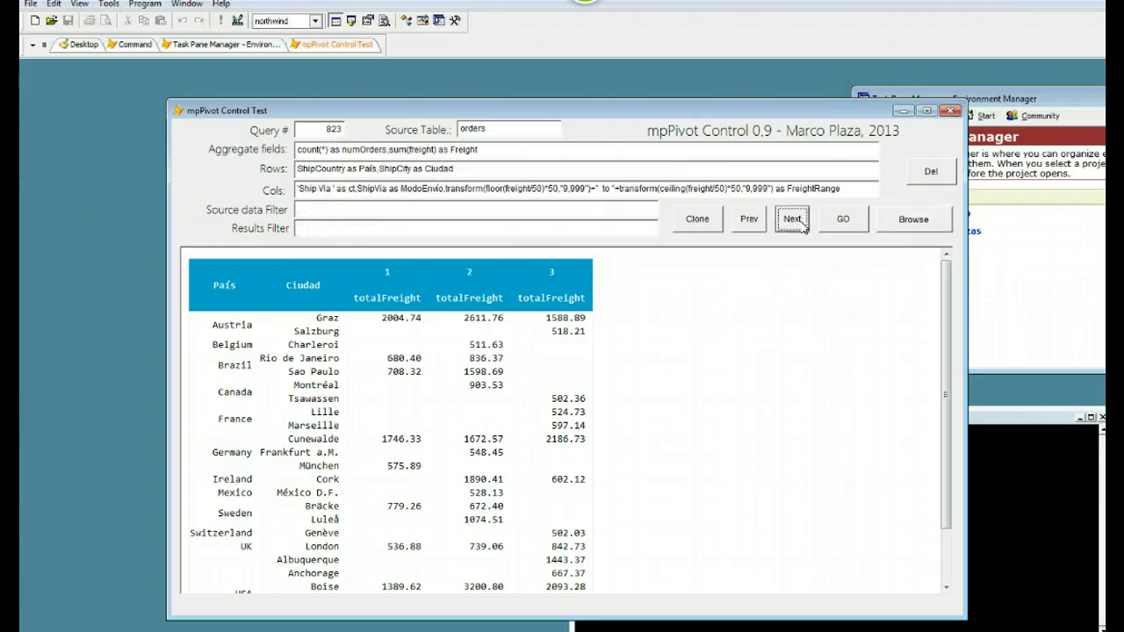
{"action": "left_click", "coordinate": [801, 225]}
{"action": "left_click", "coordinate": [802, 225]}
{"action": "left_click", "coordinate": [802, 225]}
{"action": "left_click", "coordinate": [799, 224]}
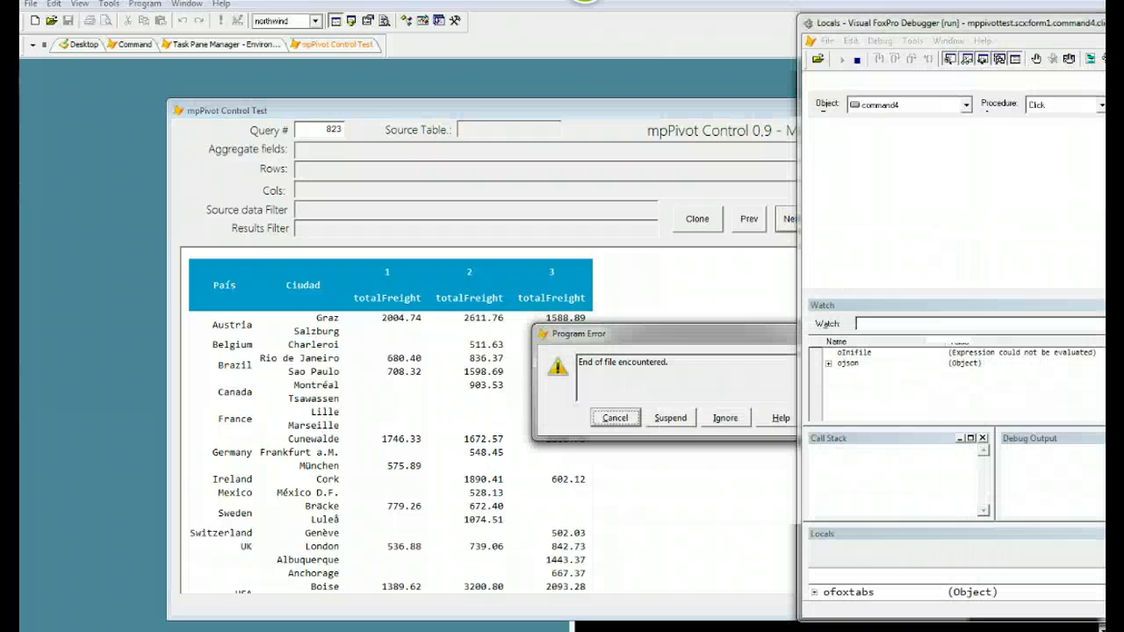
{"action": "left_click", "coordinate": [615, 418]}
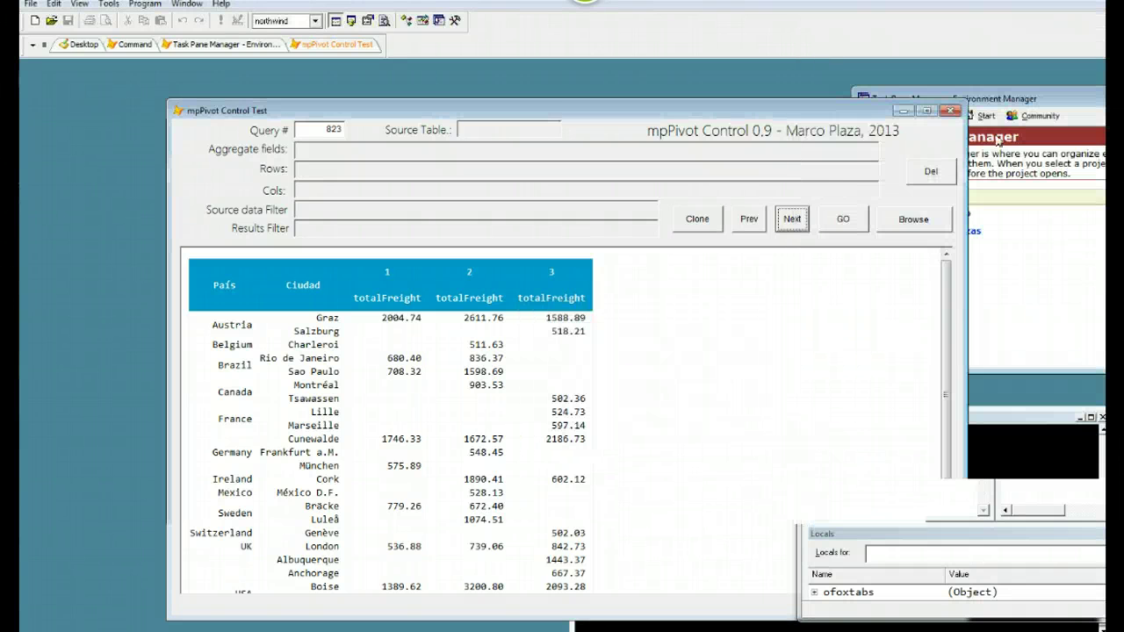
Step: Close the mpPivot Control Test form and run mppivottest.SCX again from the existing command line
{"action": "left_click", "coordinate": [950, 111]}
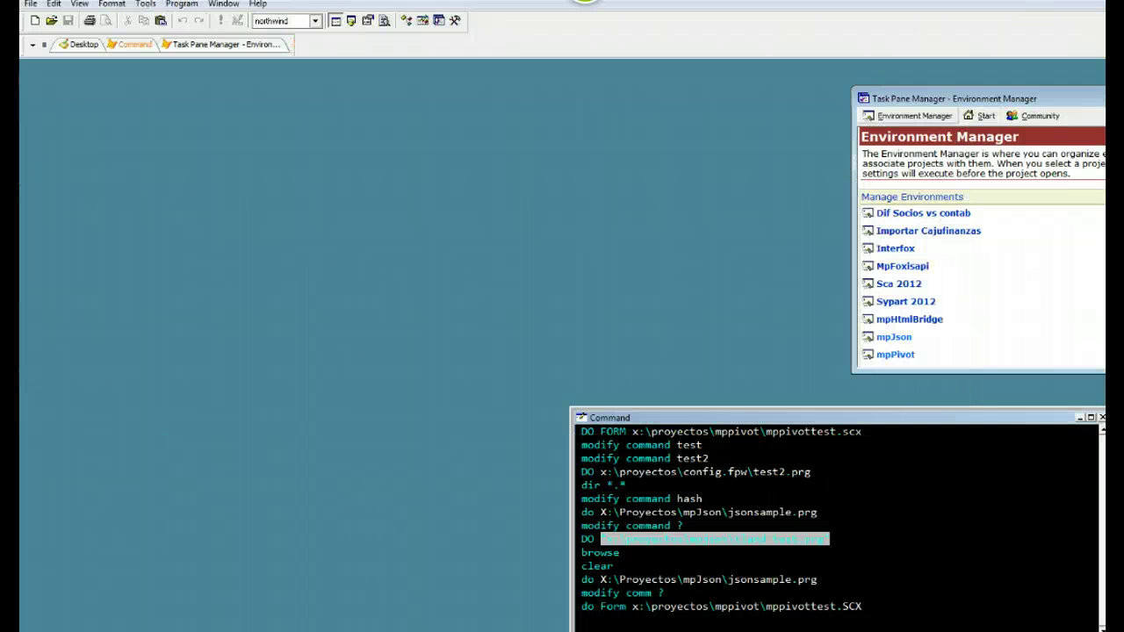
{"action": "key", "text": "Return"}
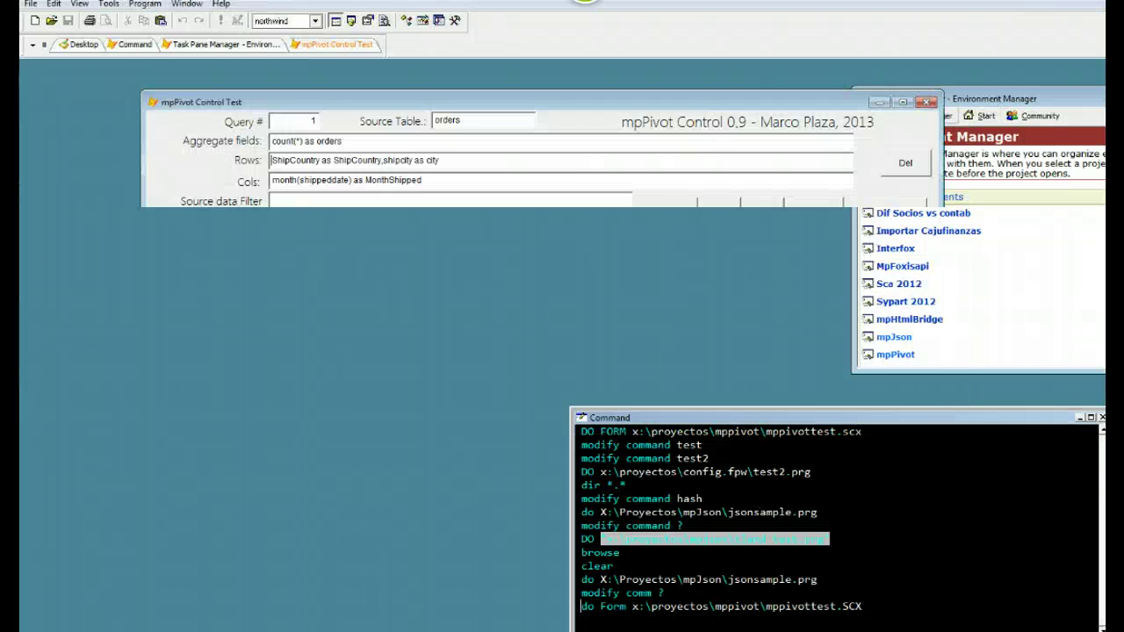
{"action": "left_click_drag", "start_coordinate": [386, 110], "coordinate": [417, 112]}
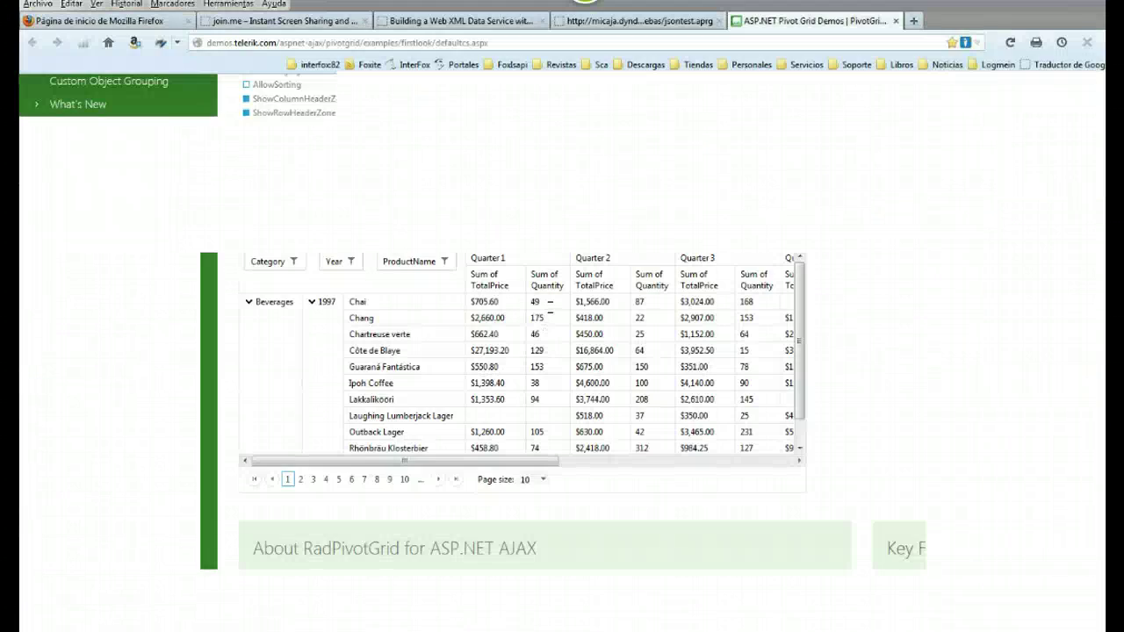
Step: Switch to the Telerik demo in Firefox and move the Category field into the data fields beside Quantity
{"action": "left_click_drag", "start_coordinate": [479, 463], "coordinate": [654, 467]}
{"action": "left_click", "coordinate": [494, 243]}
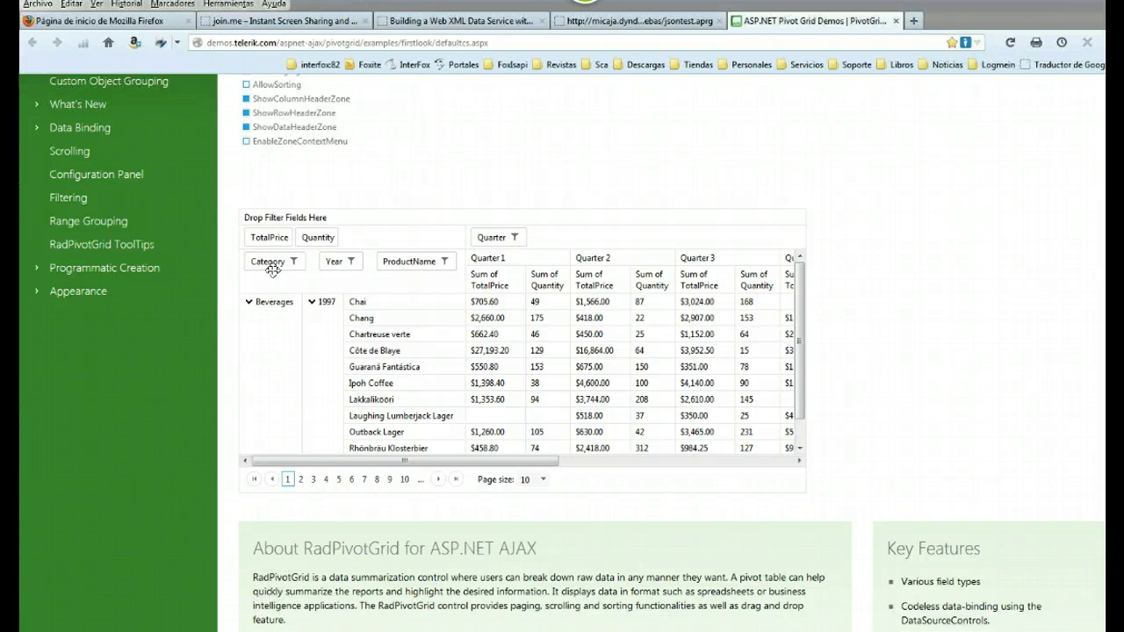
{"action": "mouse_move", "coordinate": [273, 264]}
{"action": "left_mouse_down"}
{"action": "mouse_move", "coordinate": [466, 246]}
{"action": "mouse_move", "coordinate": [356, 250]}
{"action": "left_mouse_up"}
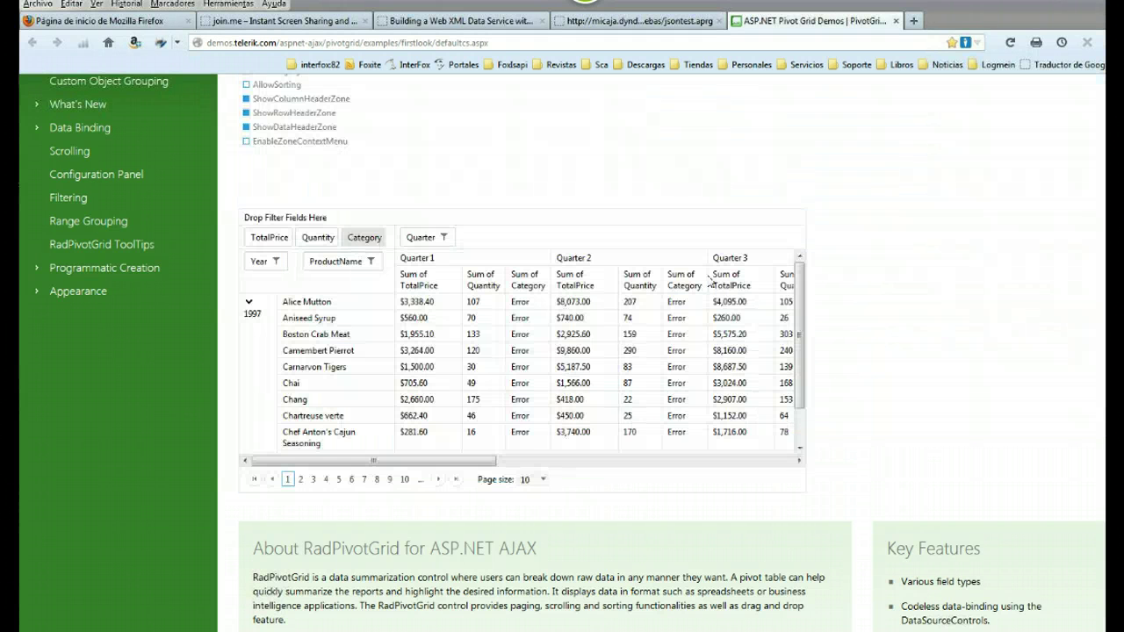
Step: Open the page's developer tools on the network view and filter the requests to JS
{"action": "key", "text": "F12"}
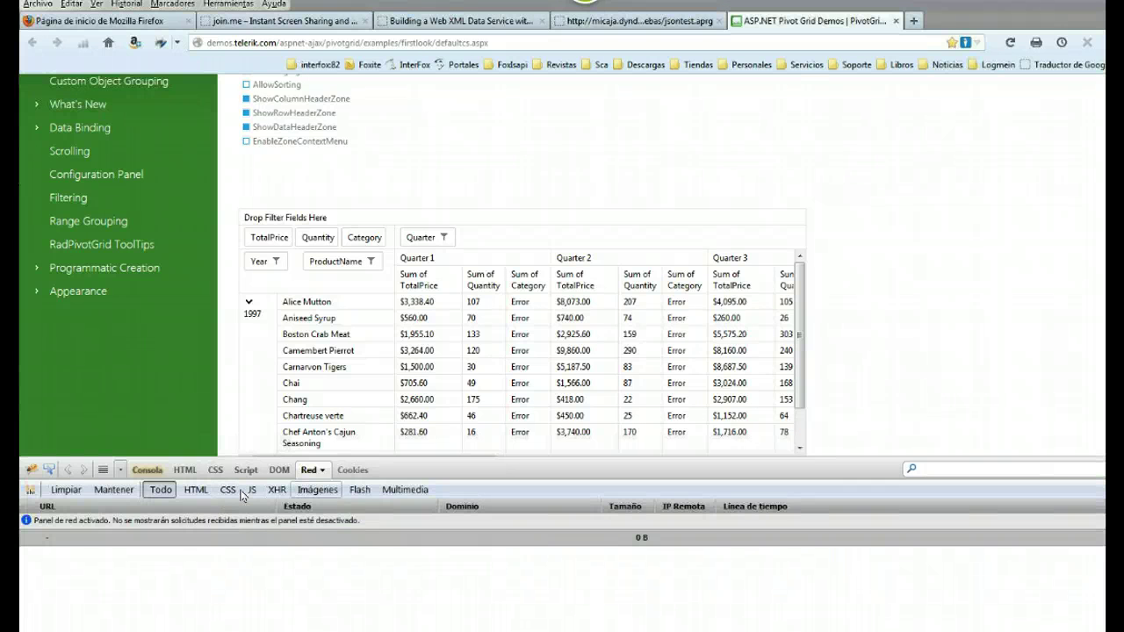
{"action": "left_click", "coordinate": [248, 492]}
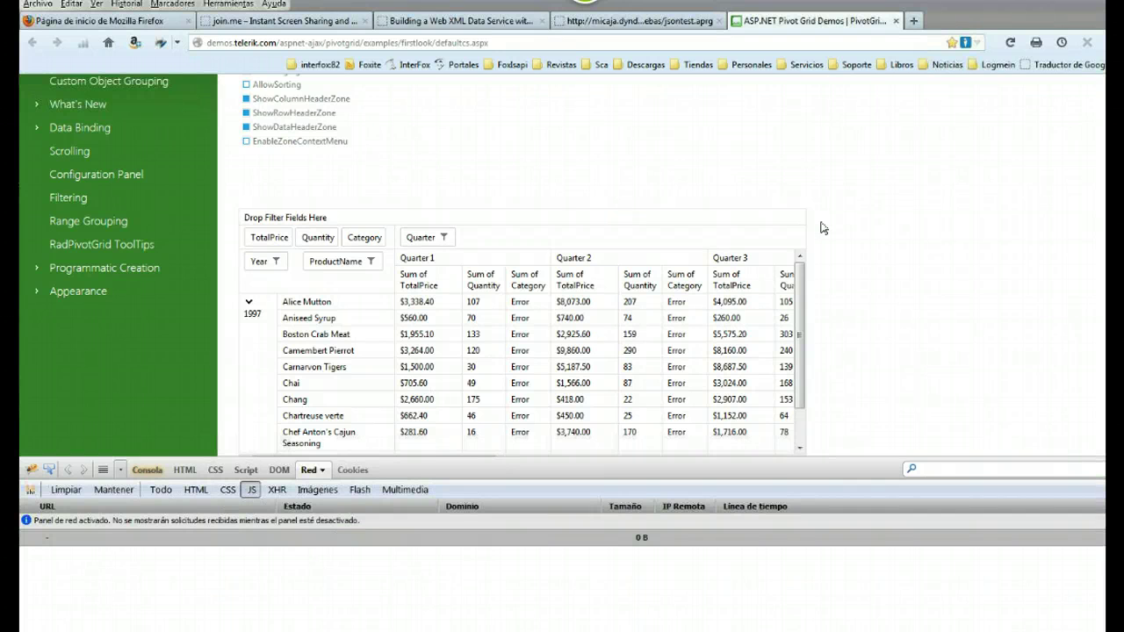
{"action": "scroll", "coordinate": [923, 238], "scroll_direction": "down", "scroll_amount": 3}
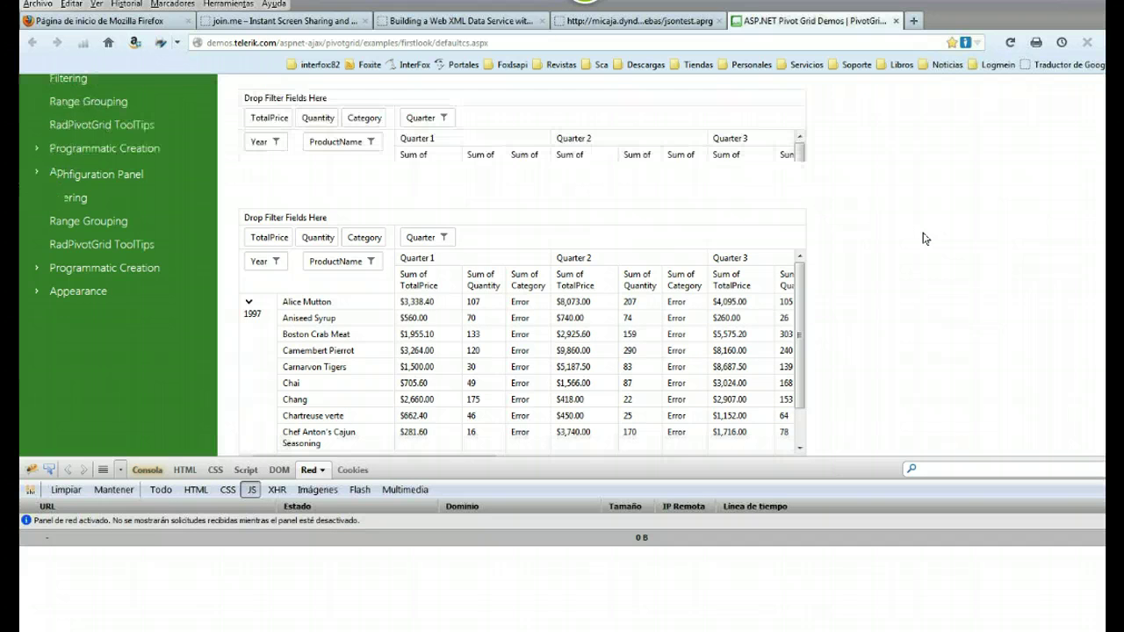
Step: Switch back to the mpPivot Control Test form and page forward through the saved queries to the one with DíaEnviado columns
{"action": "scroll", "coordinate": [923, 238], "scroll_direction": "down", "scroll_amount": 3}
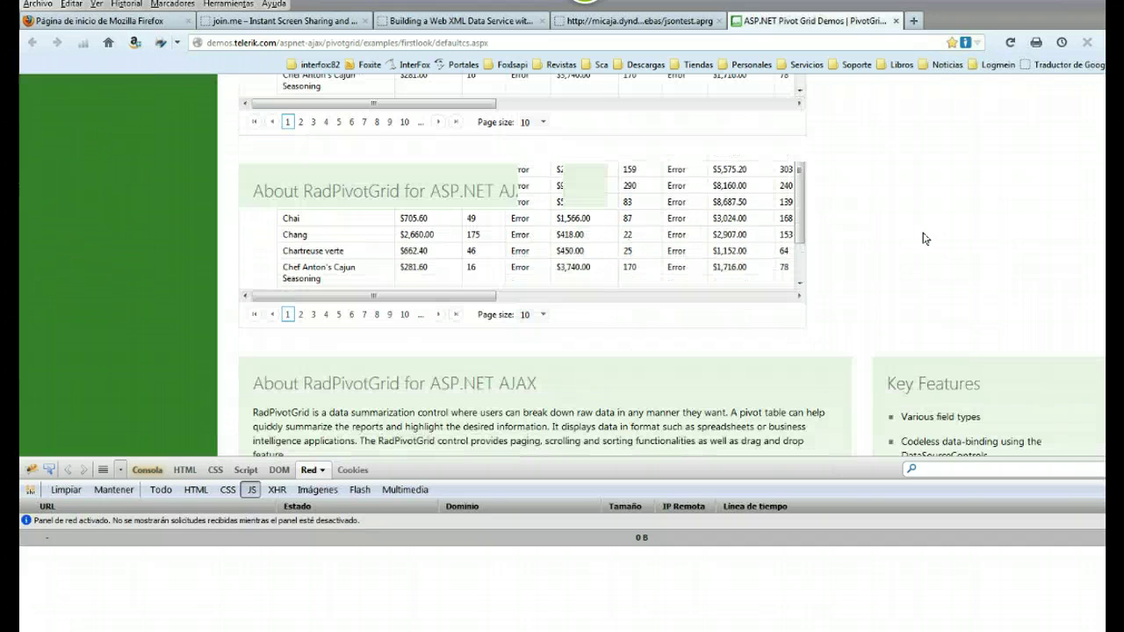
{"action": "scroll", "coordinate": [923, 238], "scroll_direction": "up", "scroll_amount": 6}
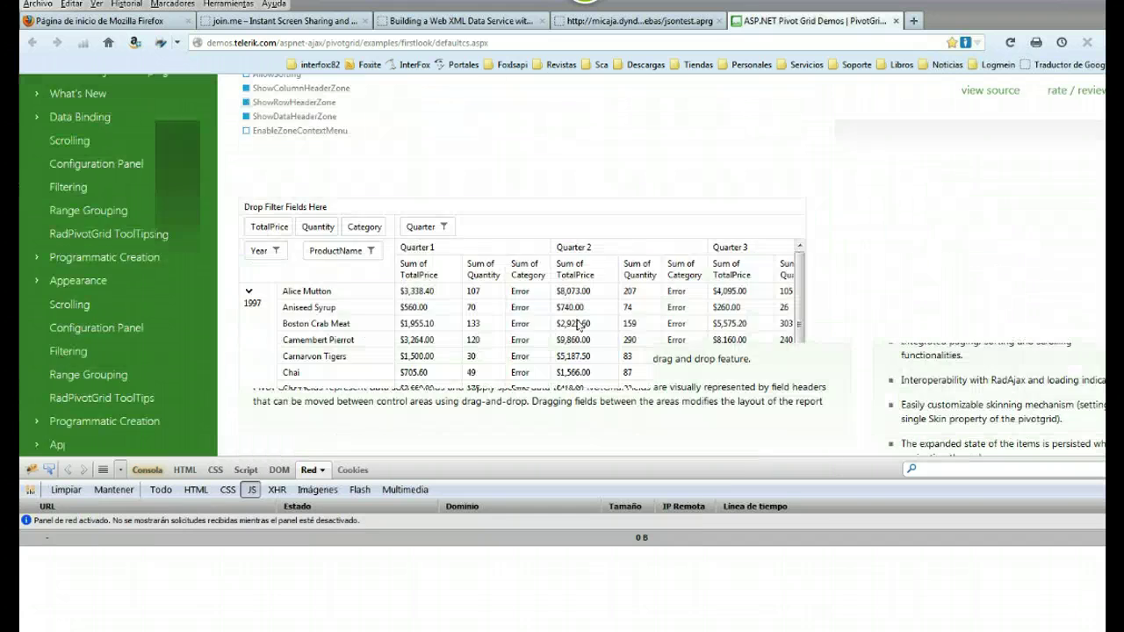
{"action": "key", "text": "alt+Tab"}
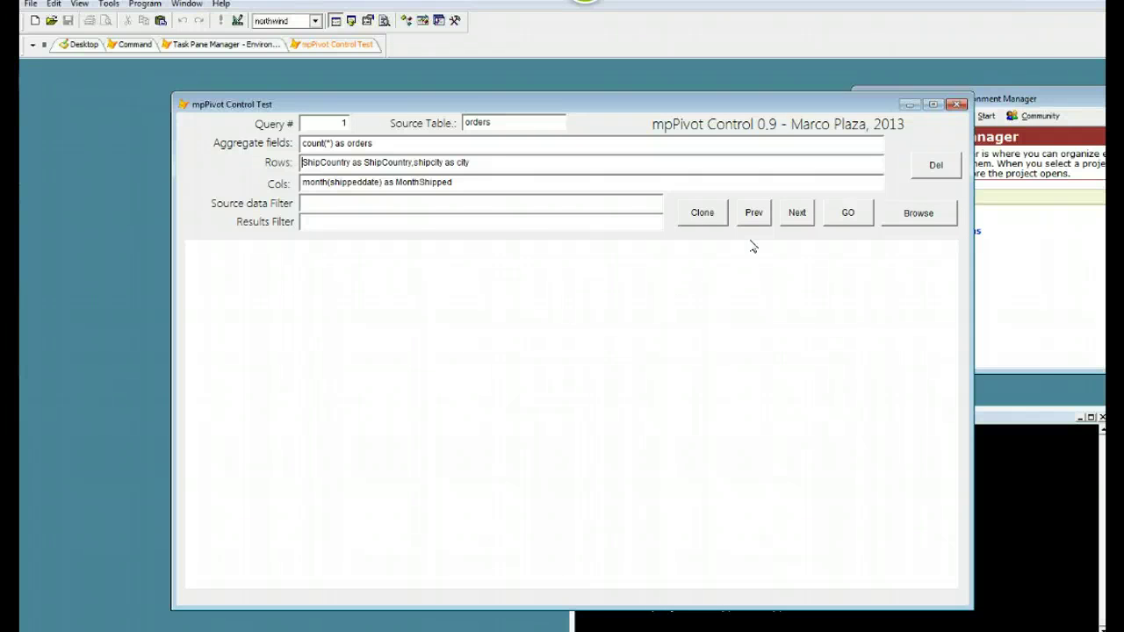
{"action": "left_click", "coordinate": [796, 220]}
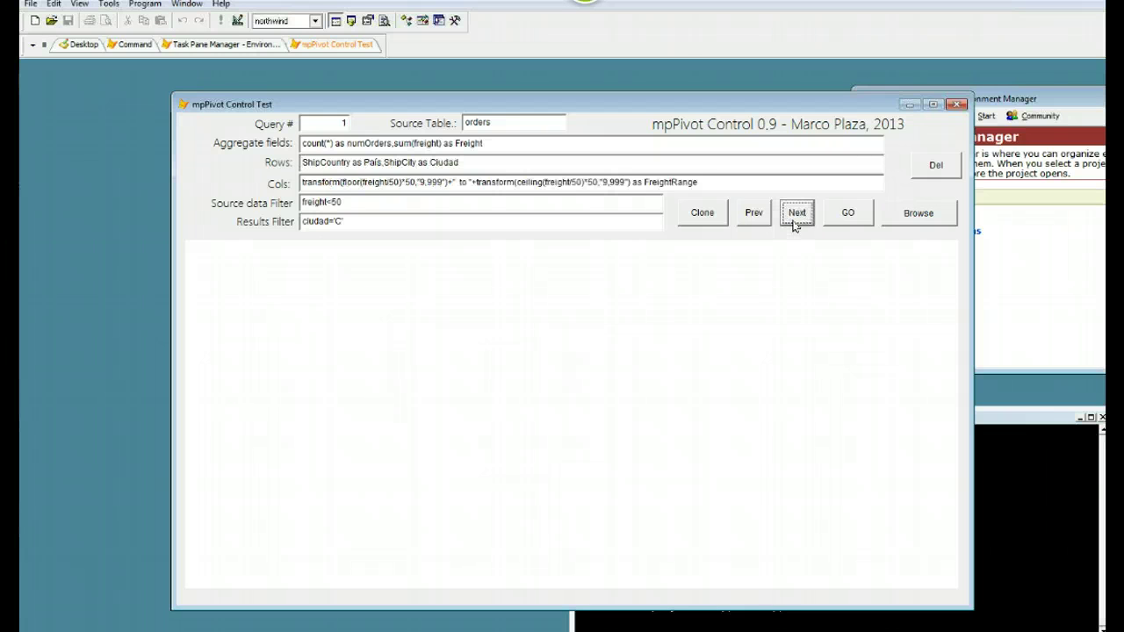
{"action": "left_click", "coordinate": [795, 223]}
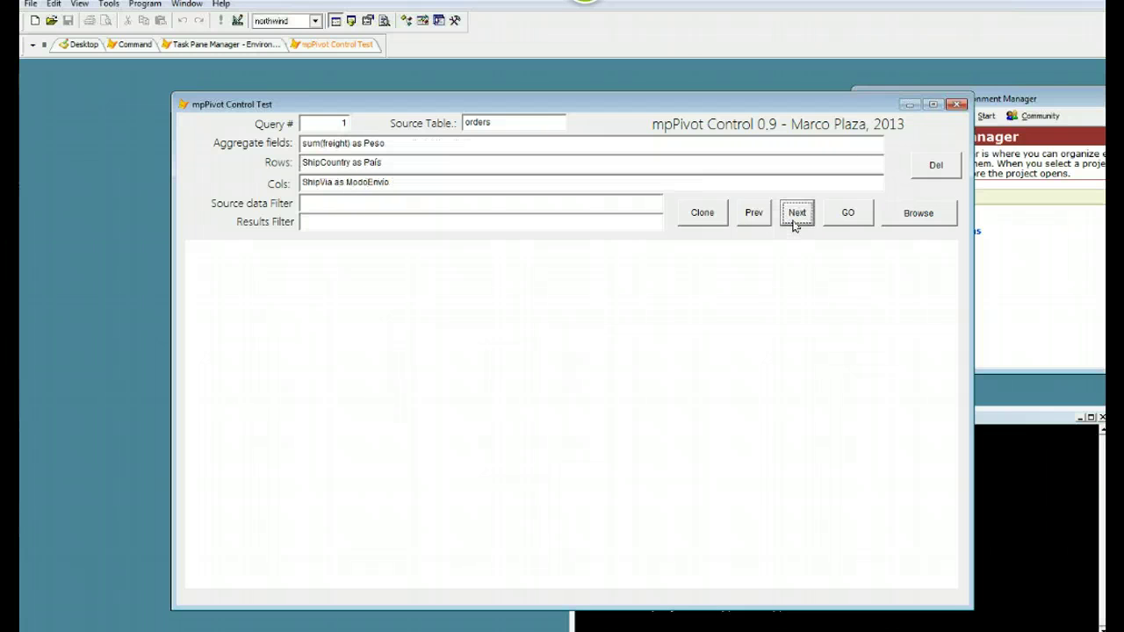
{"action": "left_click", "coordinate": [794, 224]}
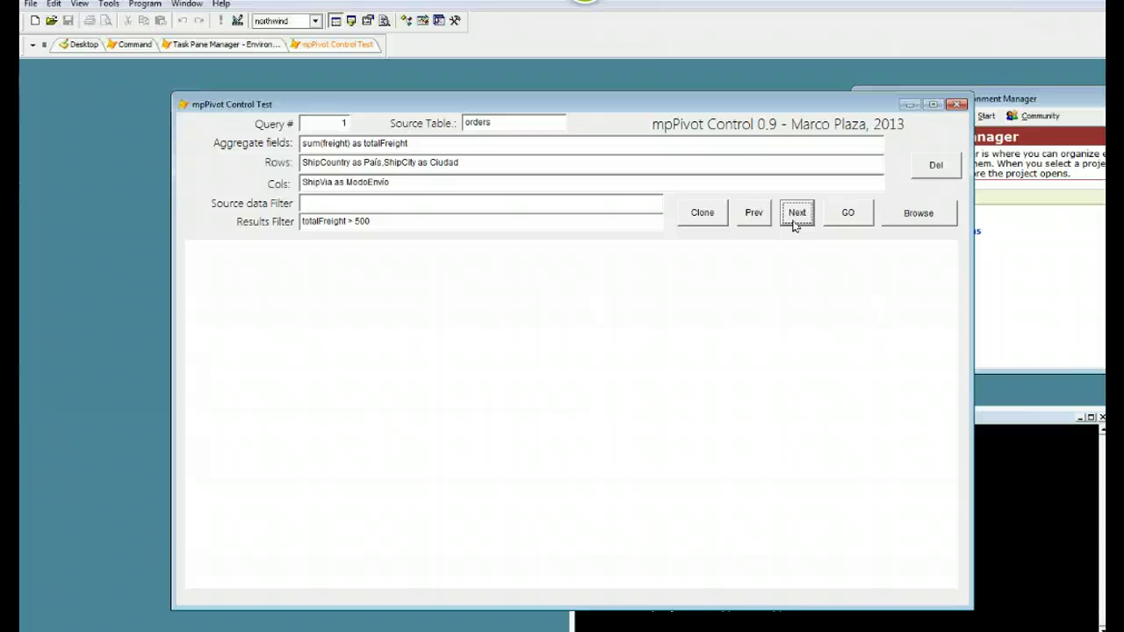
{"action": "left_click", "coordinate": [795, 224]}
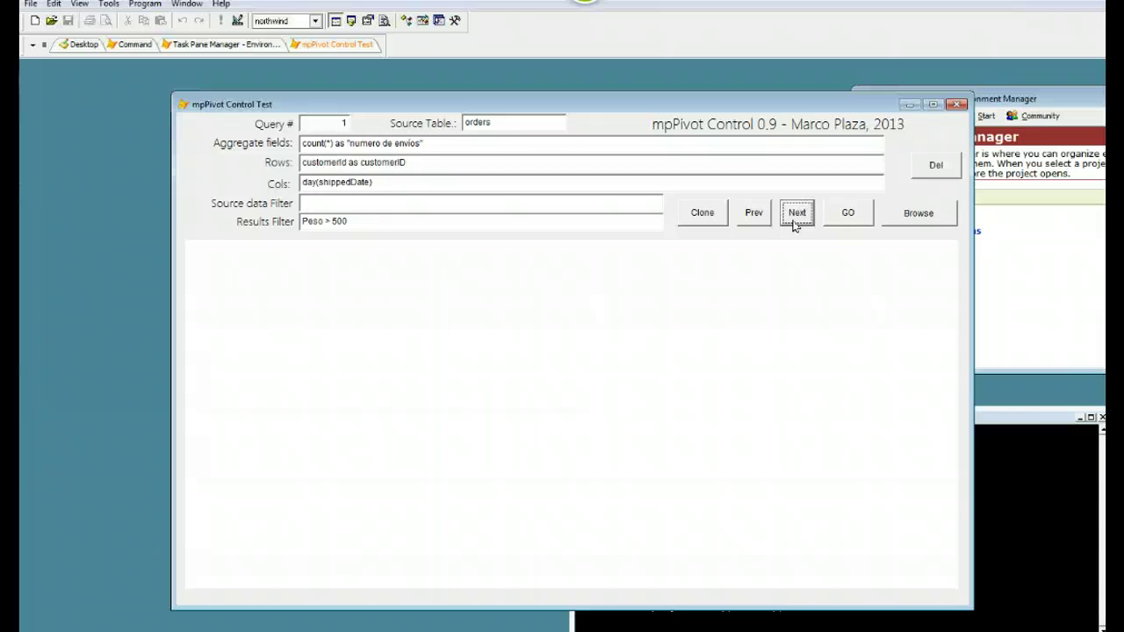
{"action": "left_click", "coordinate": [794, 224]}
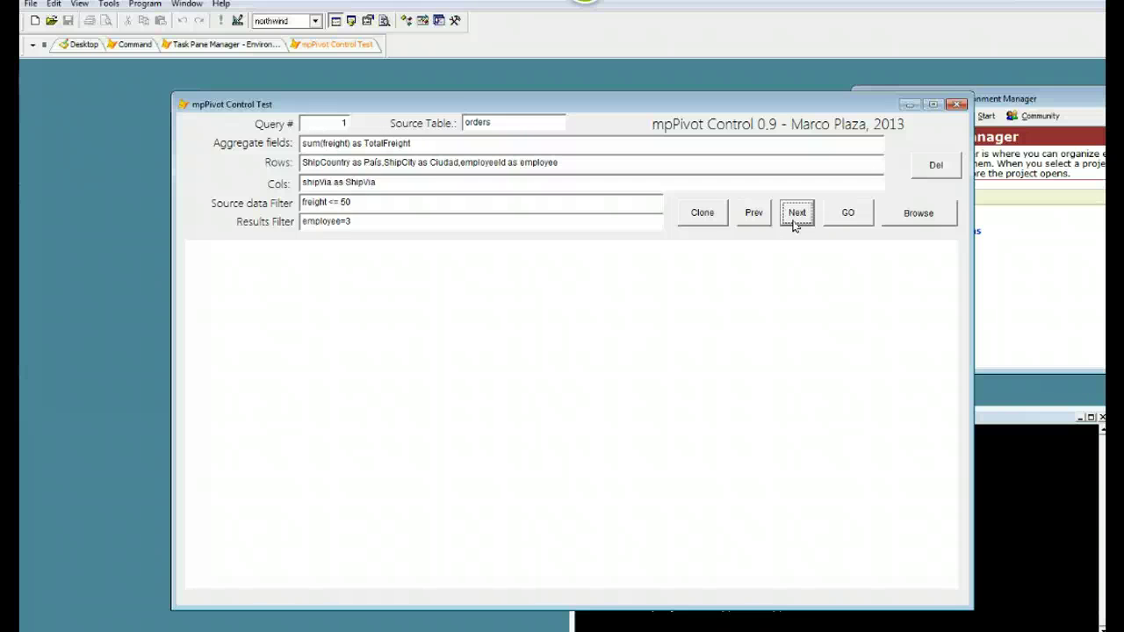
{"action": "left_click", "coordinate": [795, 223]}
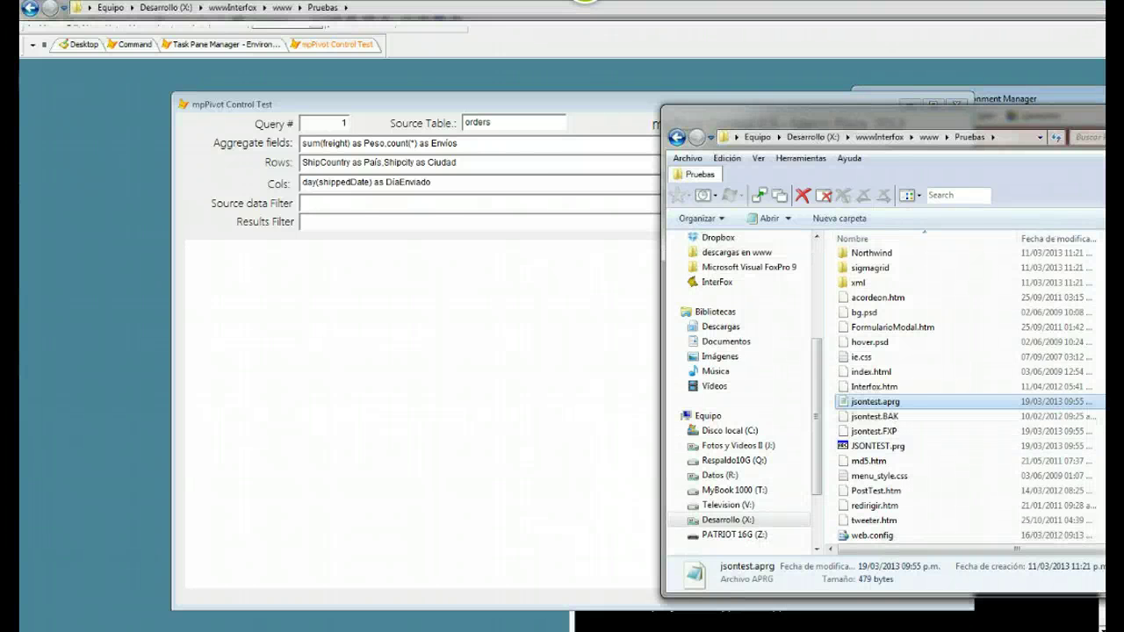
Step: Switch to Windows Explorer, browse to the mpPivot folder under Proyectos on the Desarrollo (X:) drive, and open mppivot.prg
{"action": "left_click", "coordinate": [147, 8]}
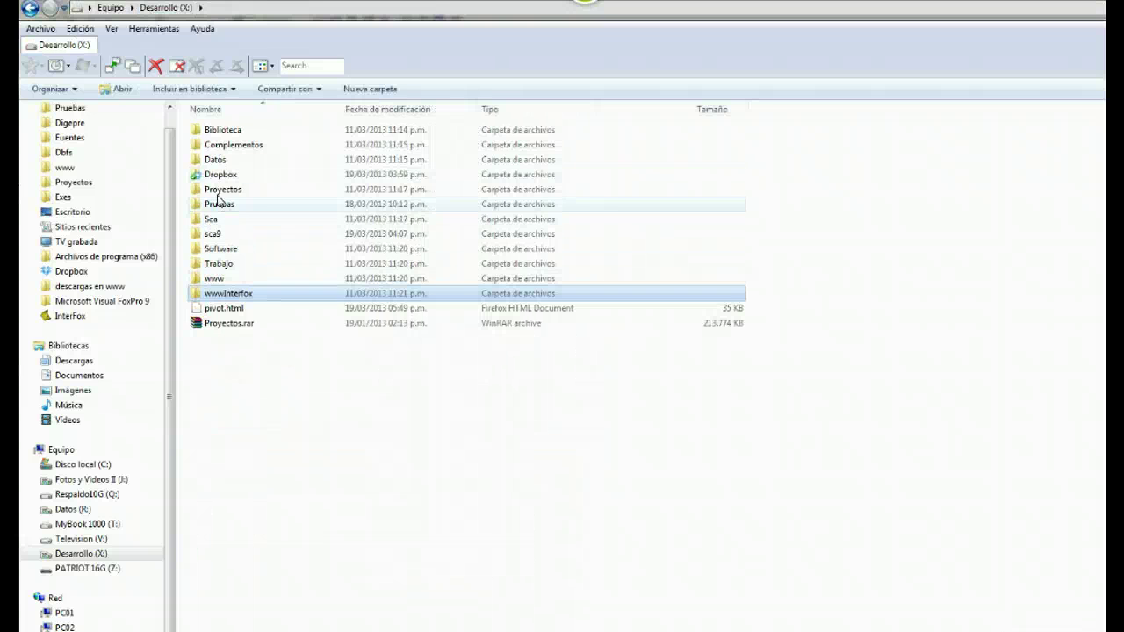
{"action": "left_click", "coordinate": [217, 194]}
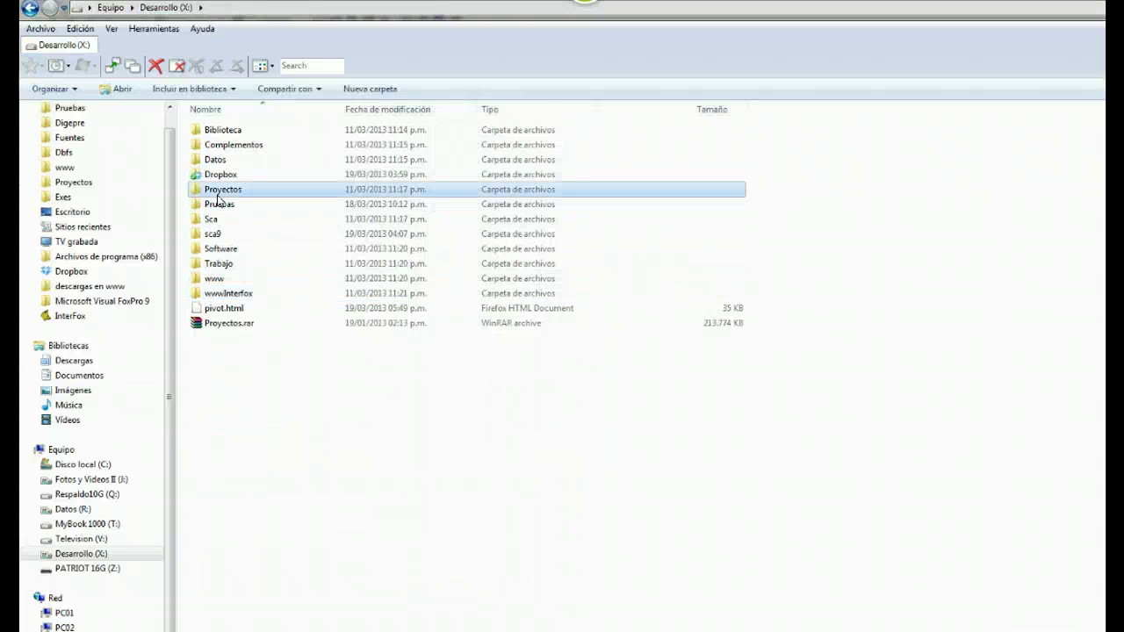
{"action": "double_click", "coordinate": [218, 194]}
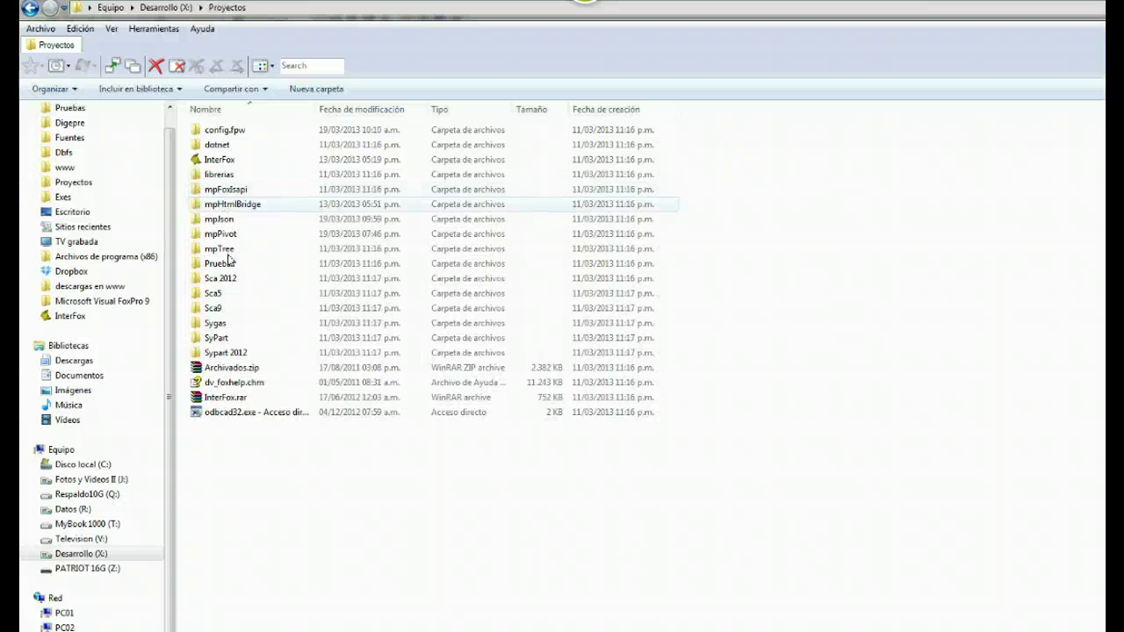
{"action": "double_click", "coordinate": [219, 233]}
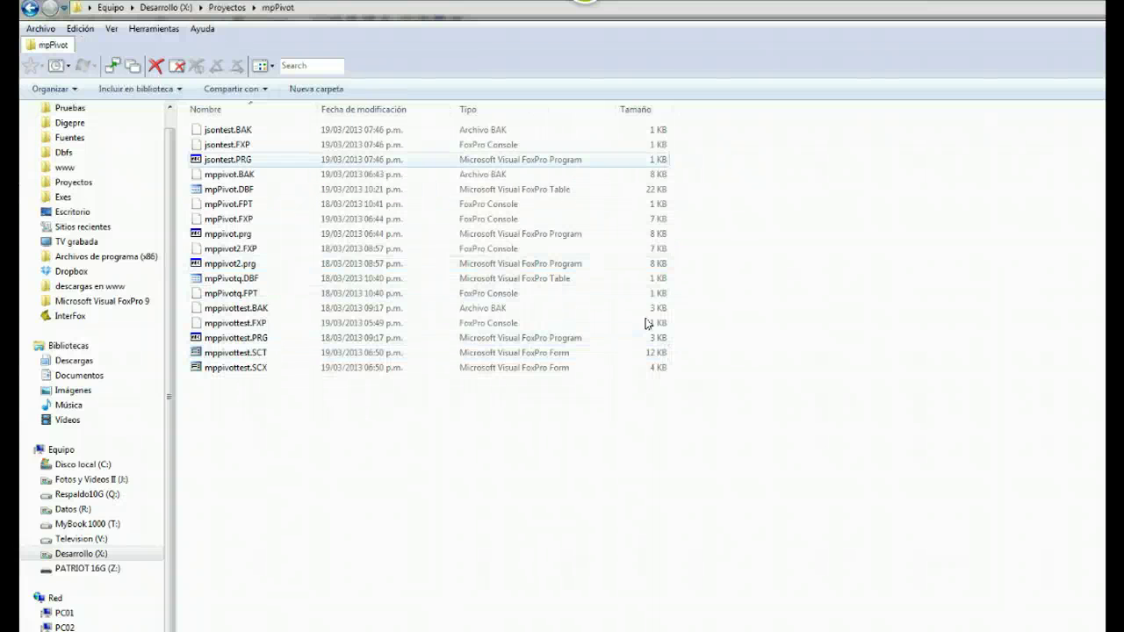
{"action": "left_click", "coordinate": [251, 234]}
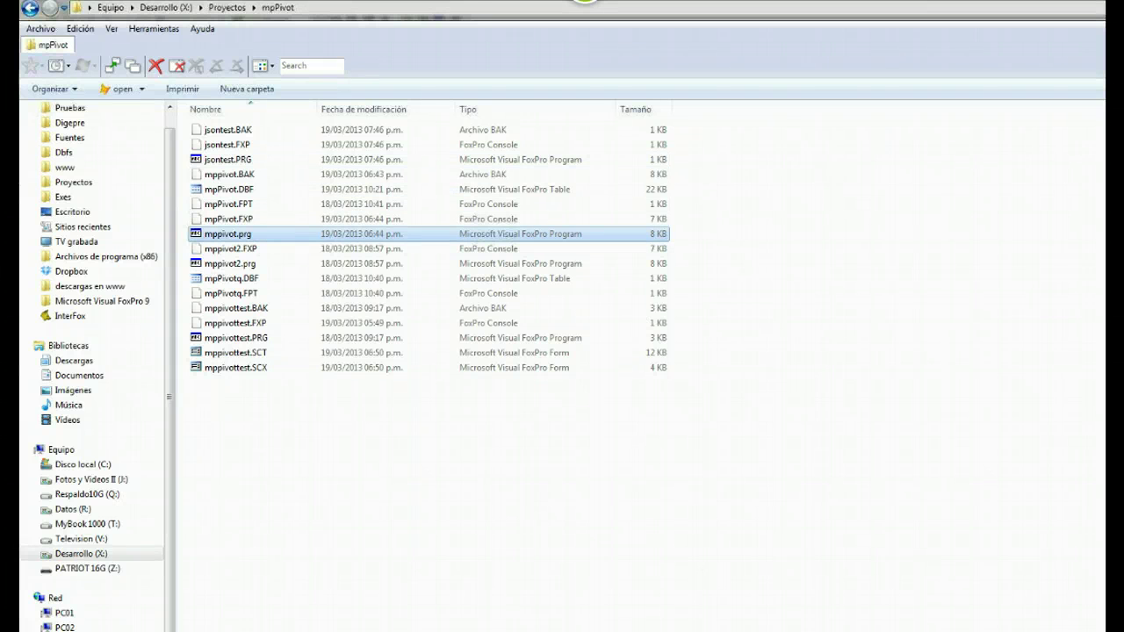
{"action": "key", "text": "Return"}
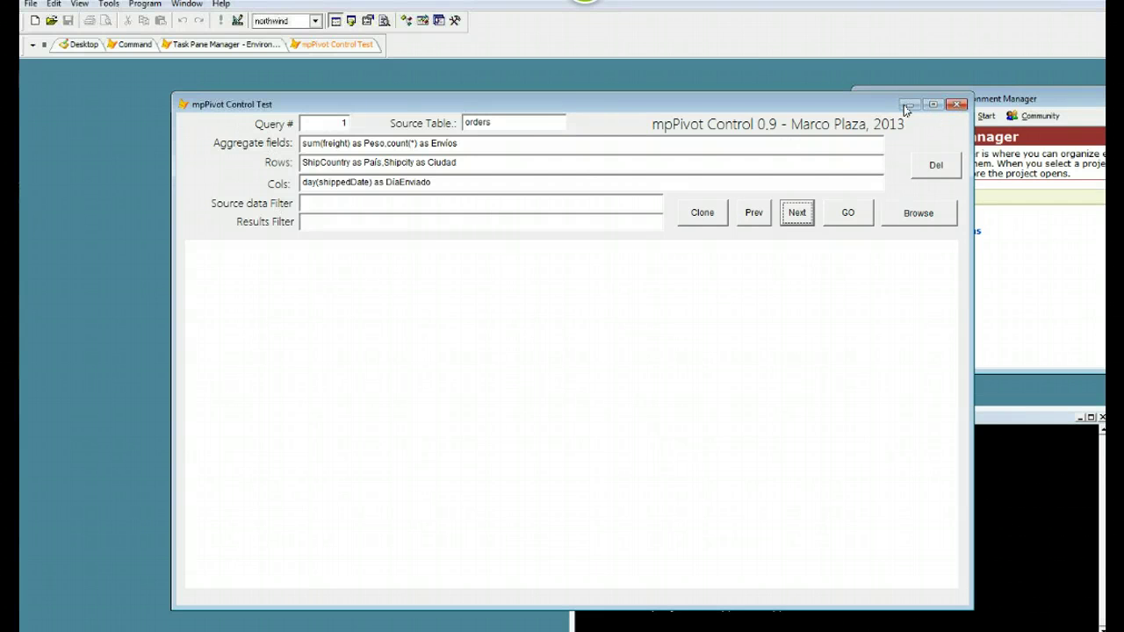
Step: Close the mpPivot Control Test form and open mppivottest.PRG for editing with the command "modify command ?"
{"action": "left_click", "coordinate": [956, 104]}
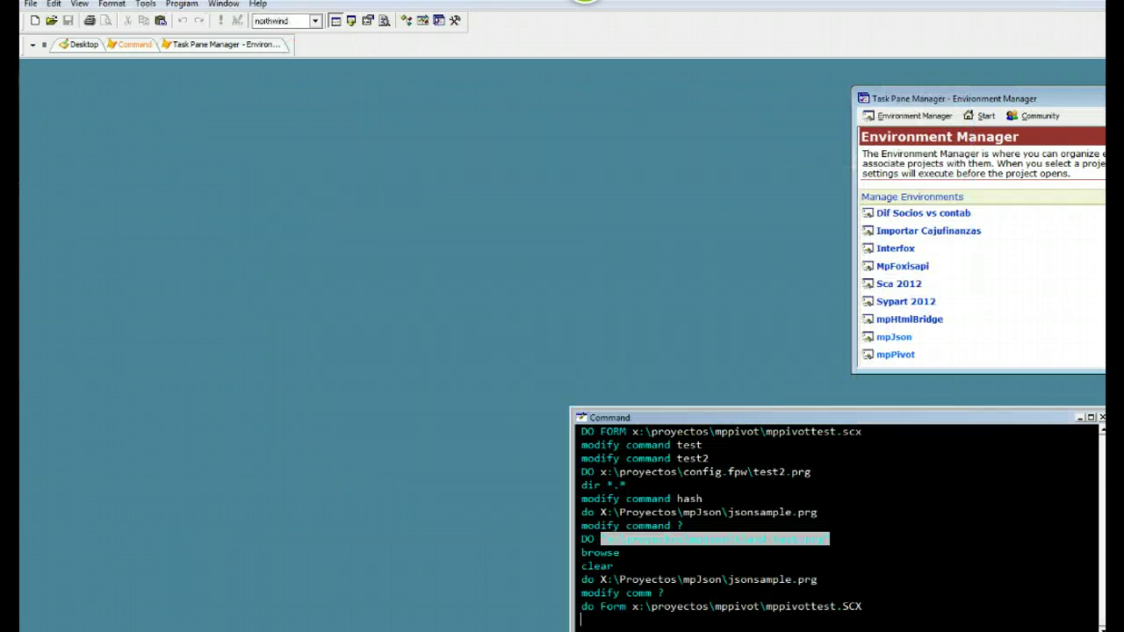
{"action": "type", "text": "modify command ?"}
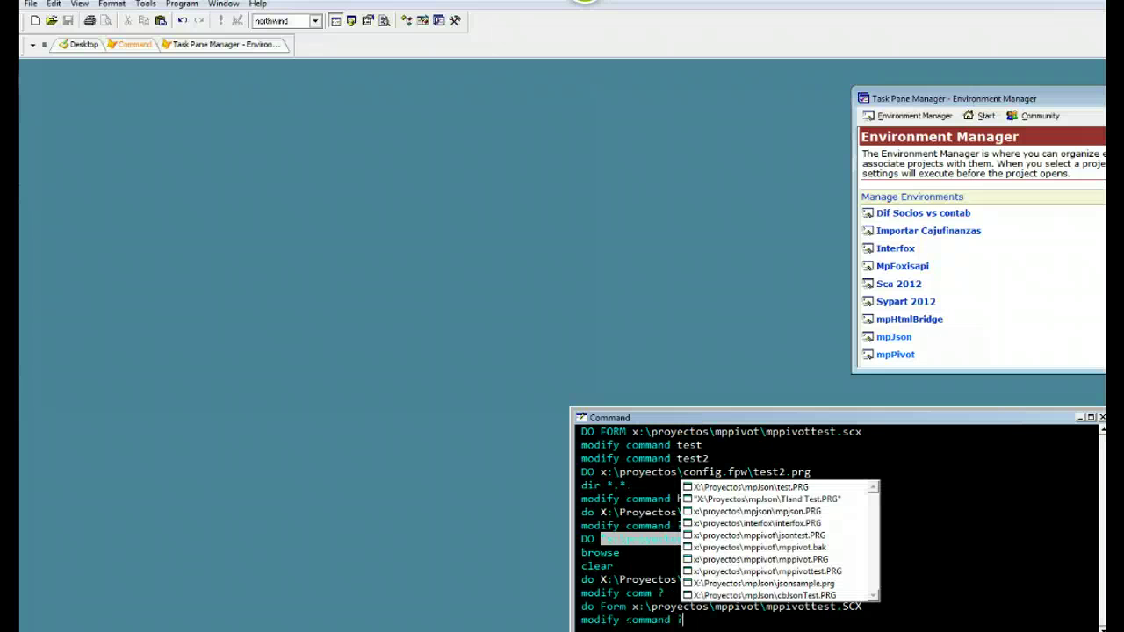
{"action": "key", "text": "Return"}
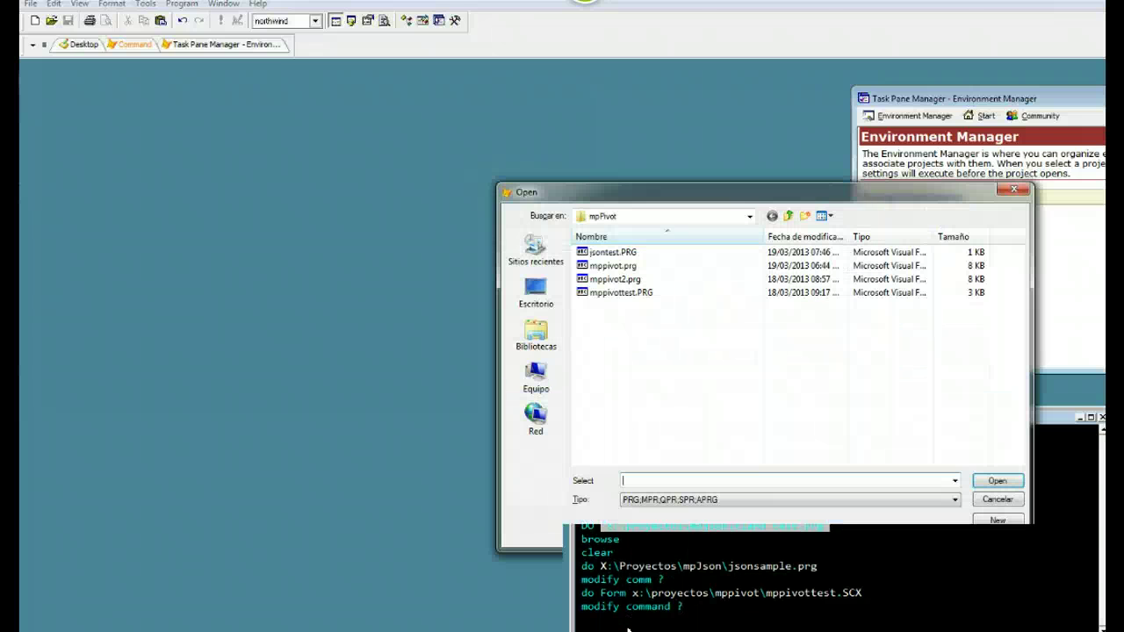
{"action": "double_click", "coordinate": [608, 295]}
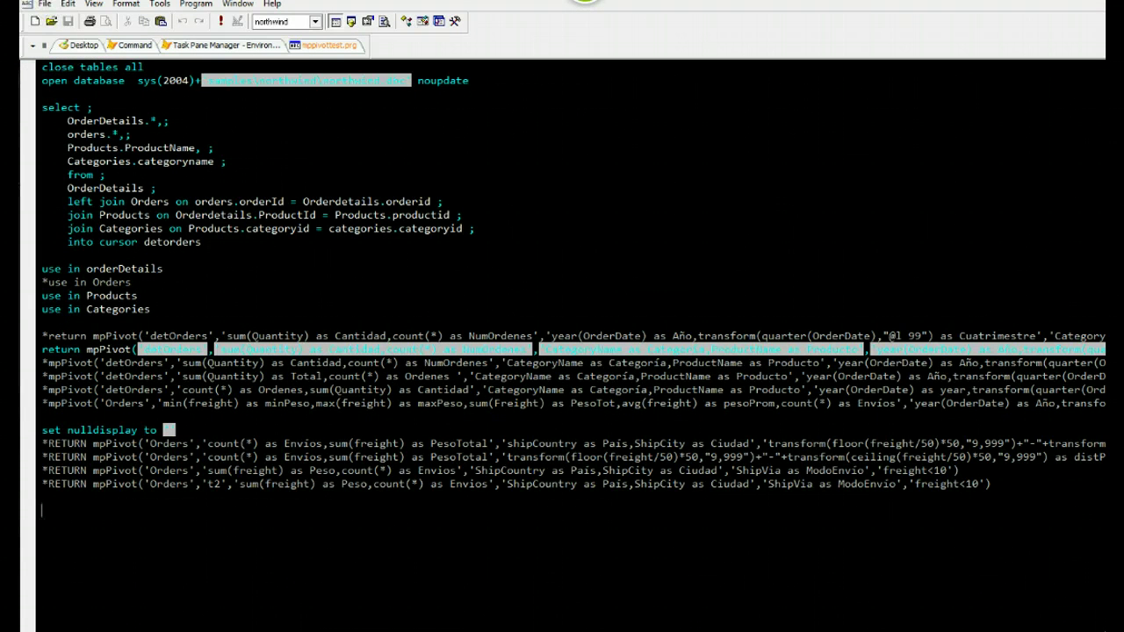
Step: Highlight the select statement that builds the detorders cursor and review the program's code up to its start
{"action": "left_click_drag", "start_coordinate": [41, 108], "coordinate": [201, 242]}
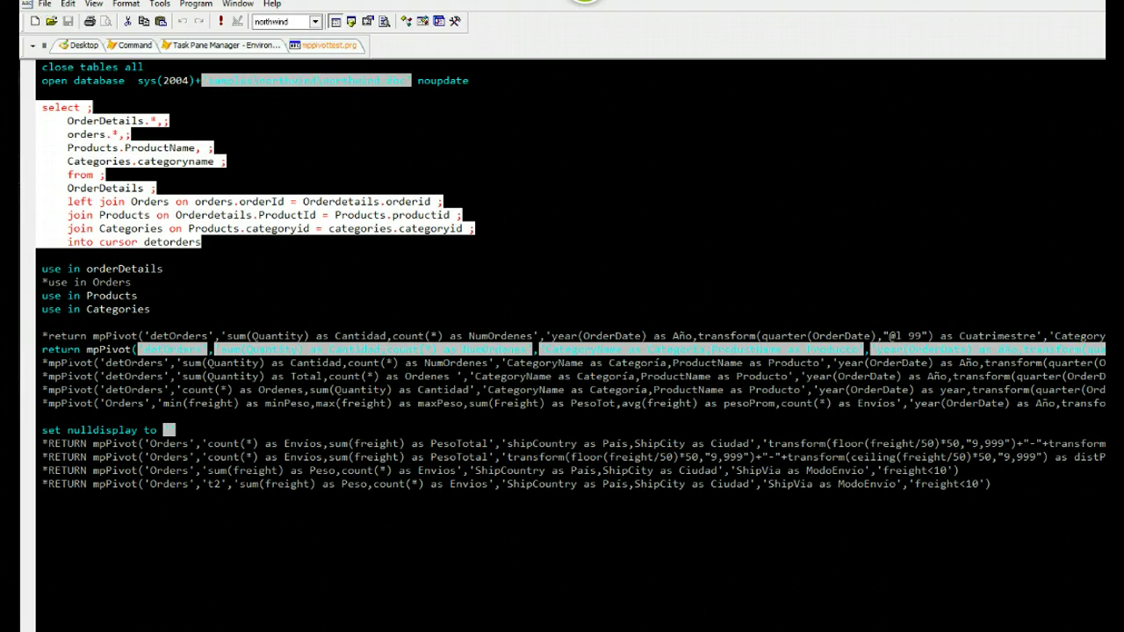
{"action": "left_click", "coordinate": [69, 362]}
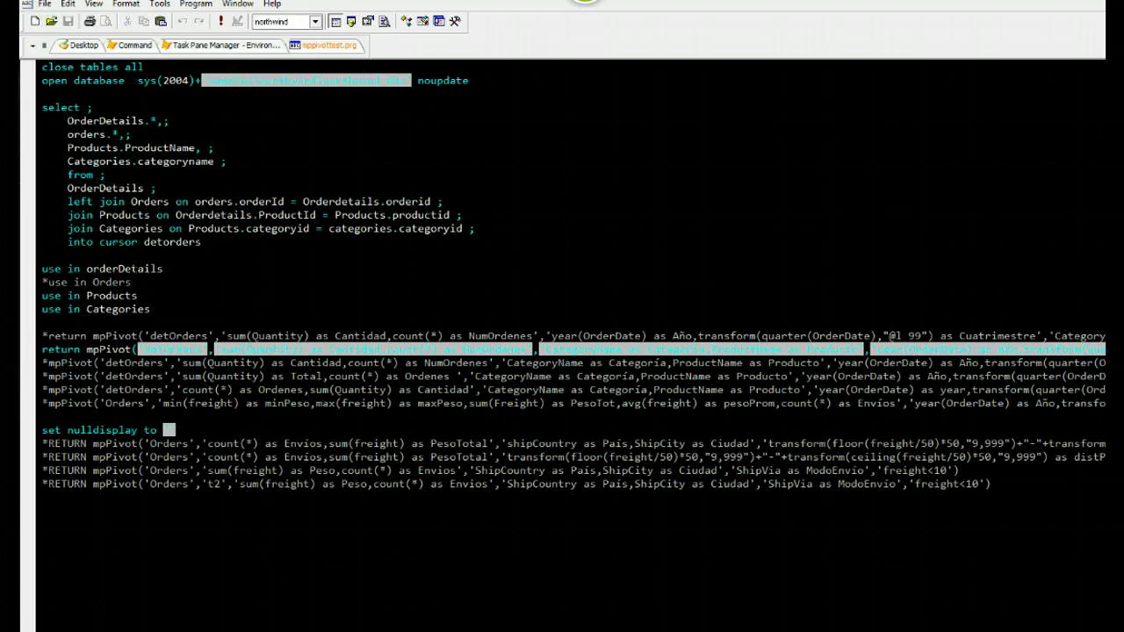
{"action": "scroll", "coordinate": [562, 343], "scroll_direction": "up", "scroll_amount": 5}
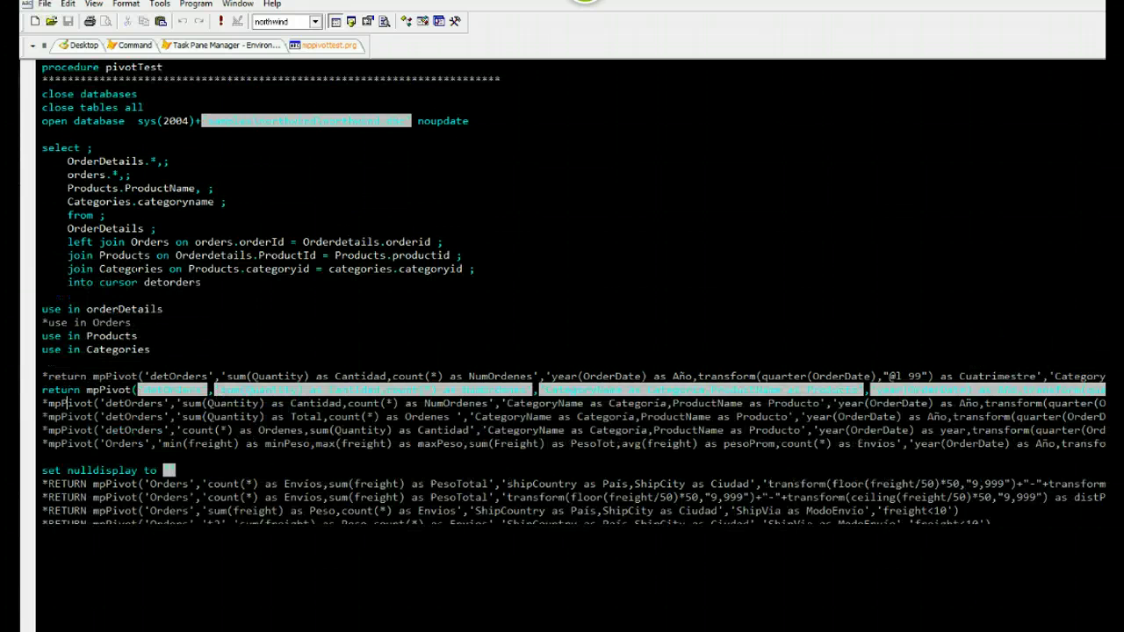
{"action": "scroll", "coordinate": [562, 342], "scroll_direction": "up", "scroll_amount": 1}
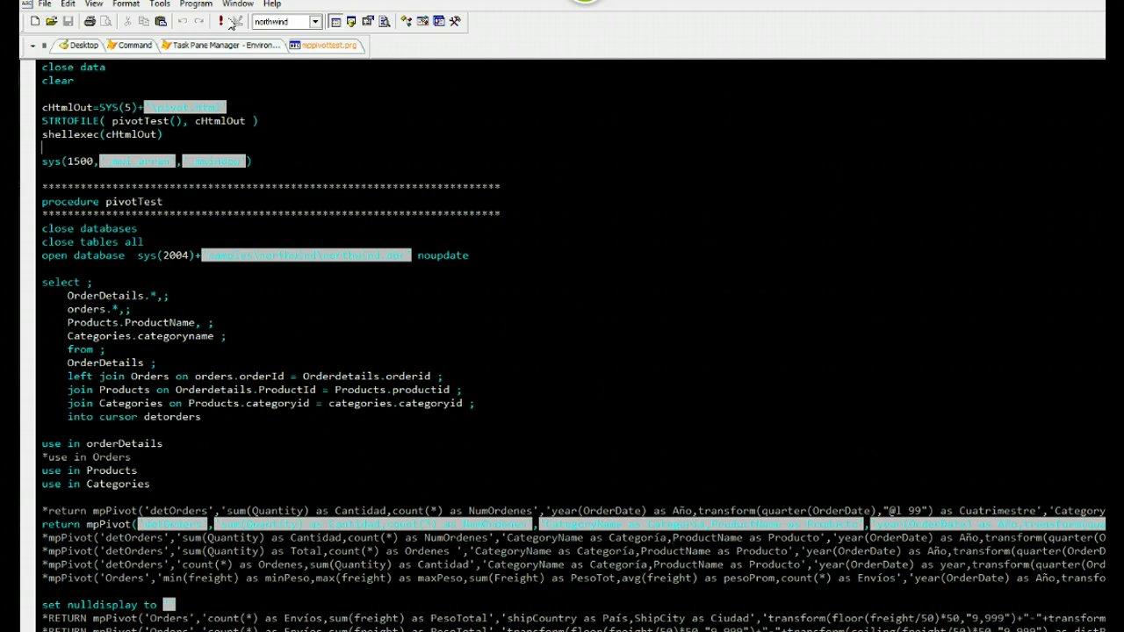
Step: Run mppivottest.prg and look through the generated pivot.html table in Firefox
{"action": "left_click", "coordinate": [224, 22]}
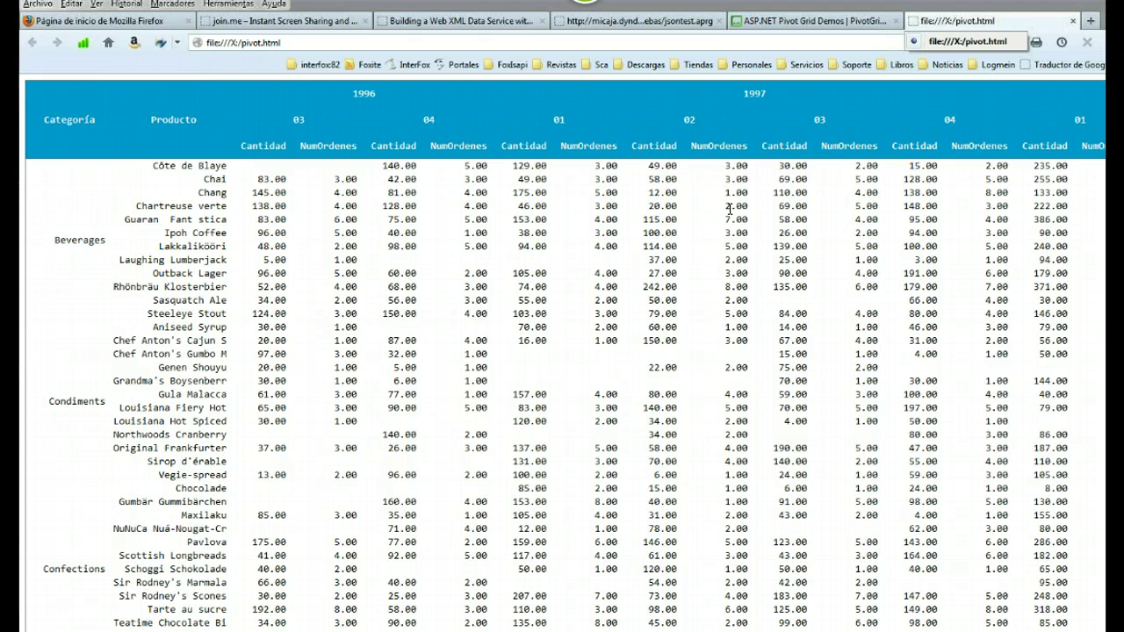
{"action": "scroll", "coordinate": [729, 209], "scroll_direction": "down", "scroll_amount": 5}
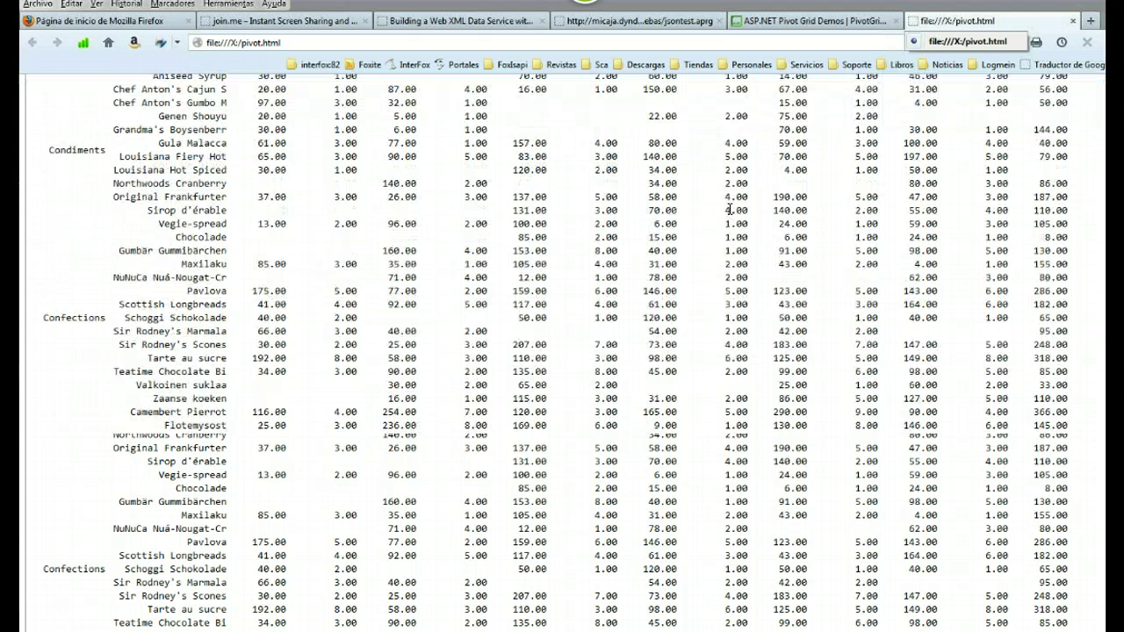
{"action": "scroll", "coordinate": [729, 209], "scroll_direction": "up", "scroll_amount": 5}
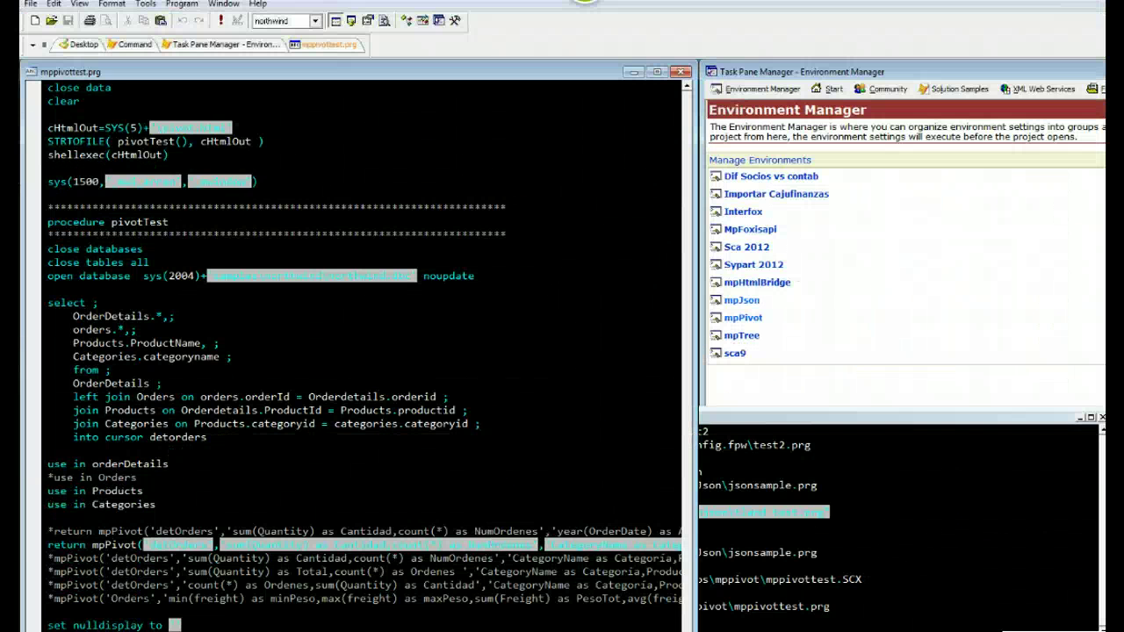
Step: Return to Visual FoxPro and rearrange the mppivottest.prg editor window, moving it away from the desktop's edge, narrowing it and making it taller
{"action": "left_click_drag", "start_coordinate": [677, 78], "coordinate": [677, 223]}
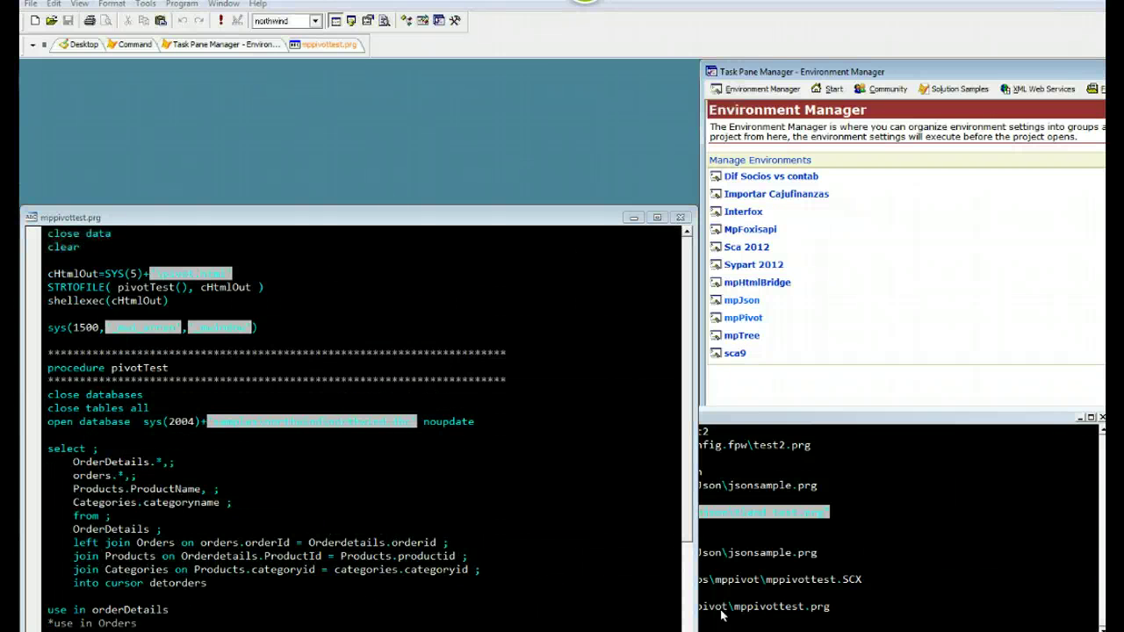
{"action": "left_click", "coordinate": [263, 220]}
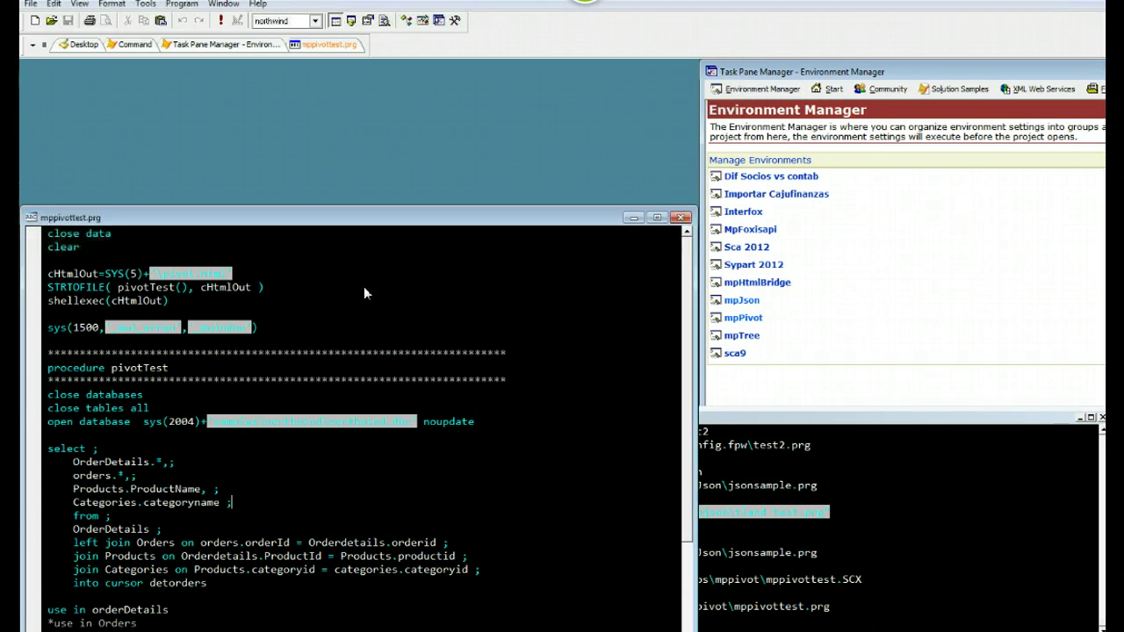
{"action": "left_click", "coordinate": [134, 44]}
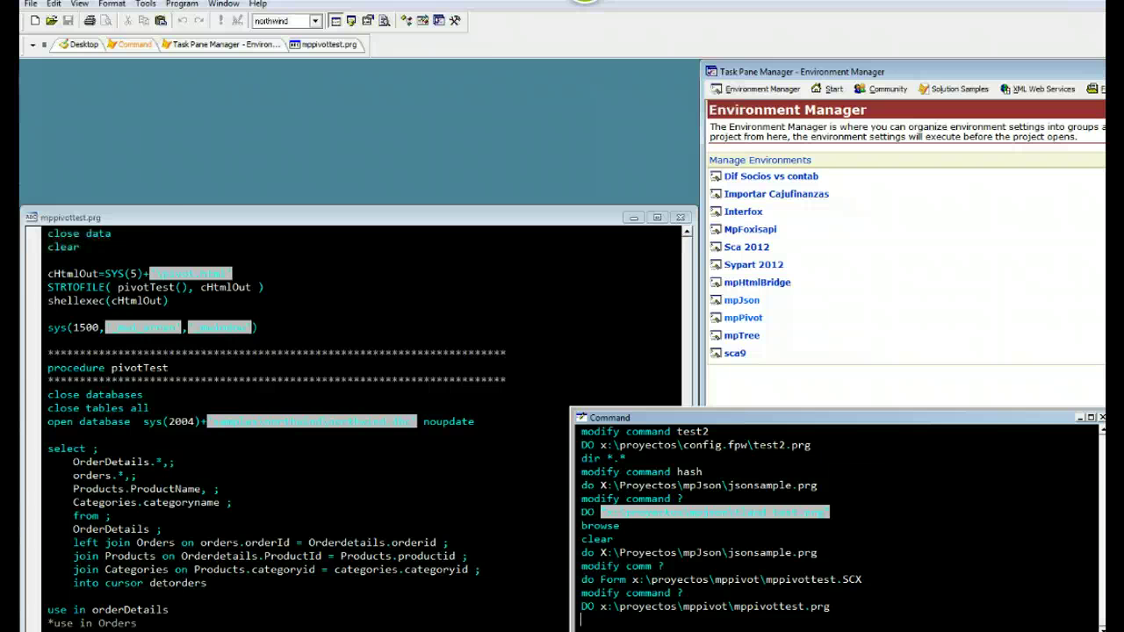
{"action": "left_click", "coordinate": [195, 314]}
{"action": "left_click_drag", "start_coordinate": [195, 314], "coordinate": [195, 314]}
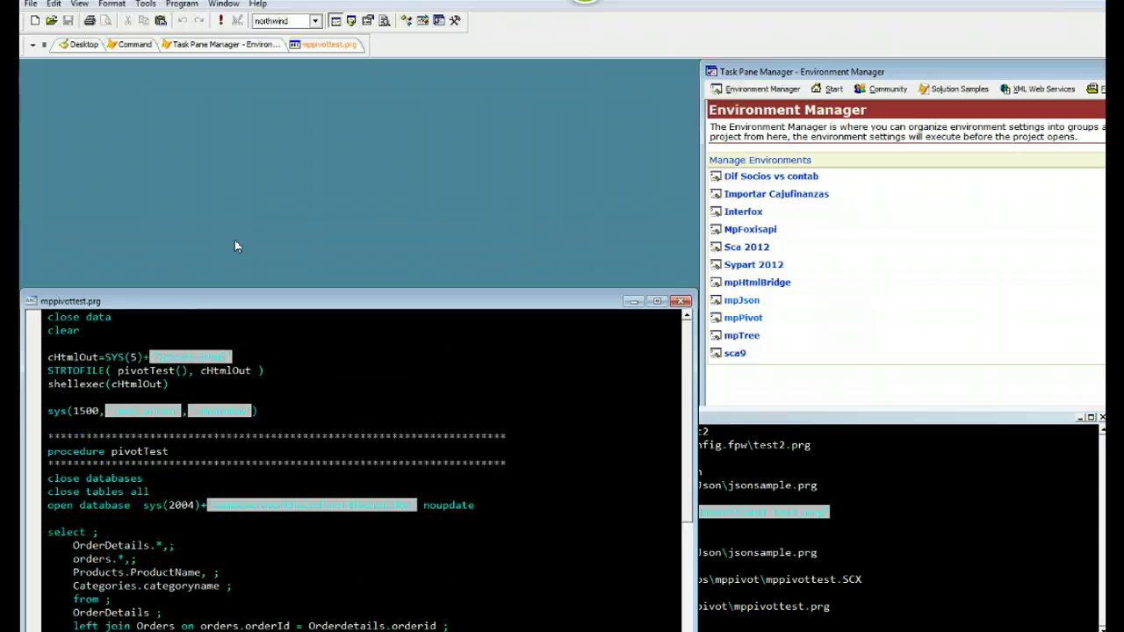
{"action": "left_click_drag", "start_coordinate": [236, 244], "coordinate": [333, 231]}
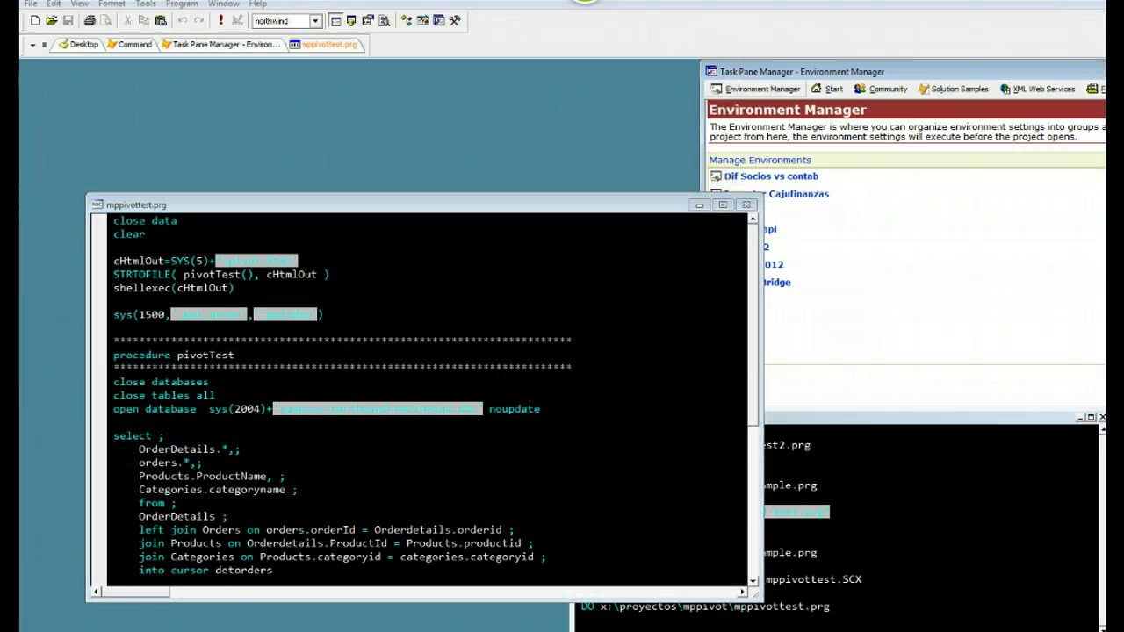
{"action": "left_click_drag", "start_coordinate": [762, 601], "coordinate": [633, 631]}
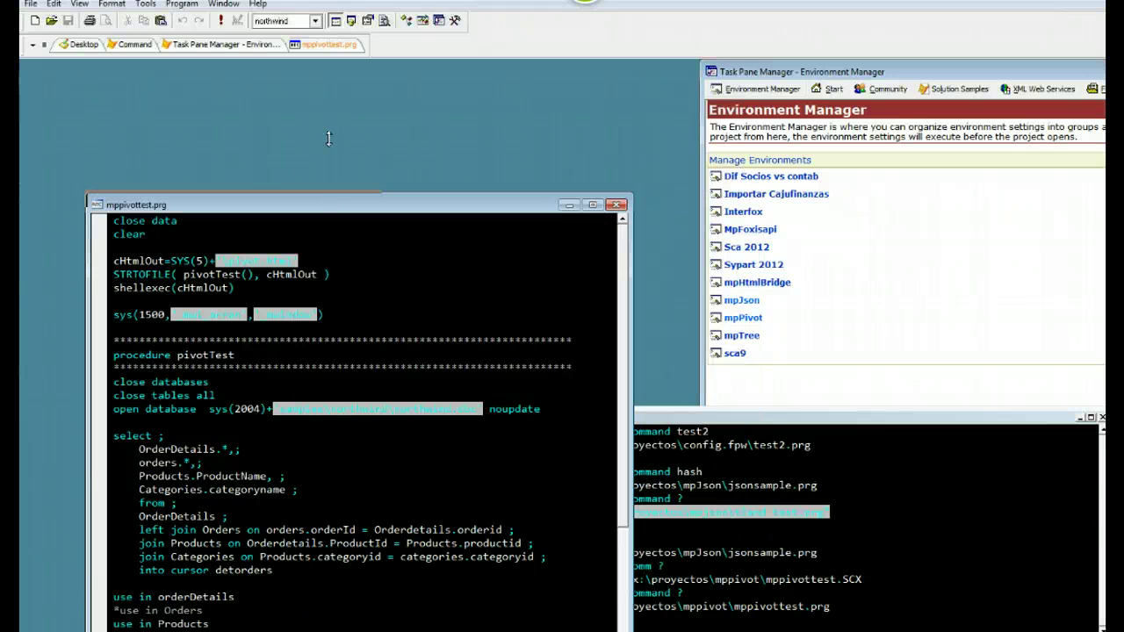
{"action": "left_click_drag", "start_coordinate": [329, 193], "coordinate": [329, 121]}
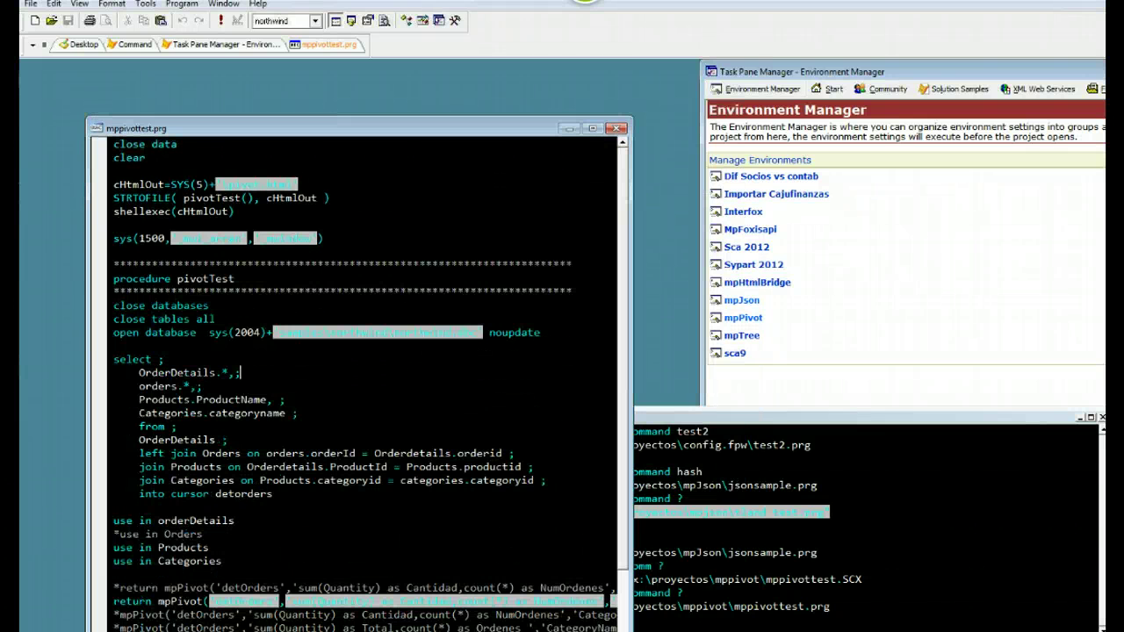
Step: Close the mppivottest.prg editor and return to the Command window
{"action": "left_click", "coordinate": [114, 346]}
{"action": "left_click", "coordinate": [209, 306]}
{"action": "key", "text": "Up"}
{"action": "key", "text": "Up"}
{"action": "key", "text": "ctrl+d"}
{"action": "left_click", "coordinate": [619, 129]}
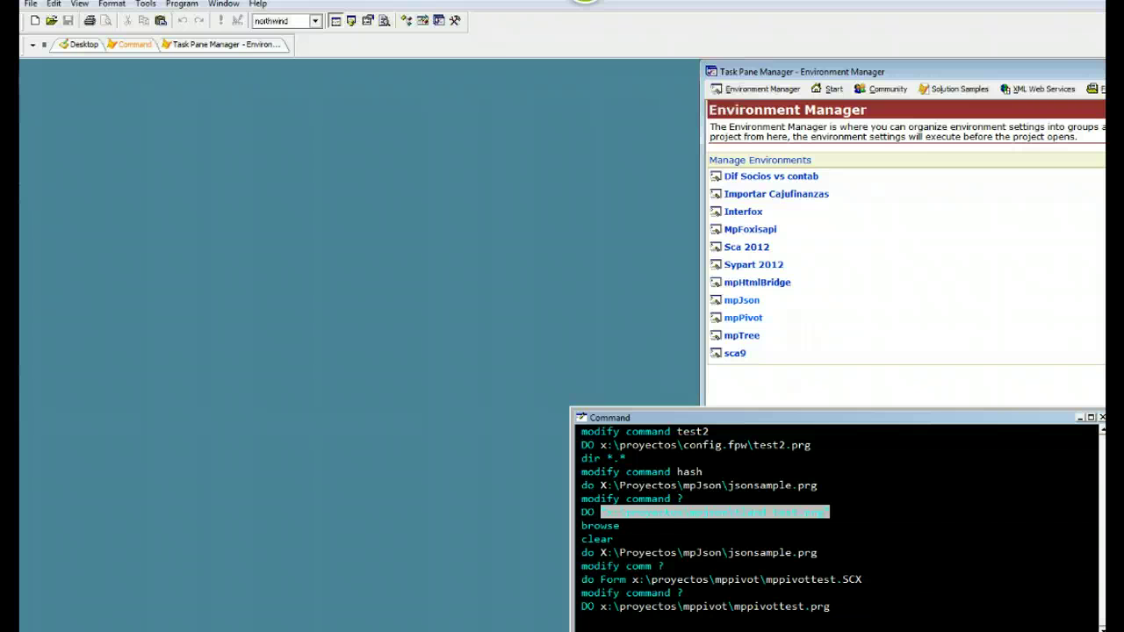
{"action": "left_click", "coordinate": [20, 532]}
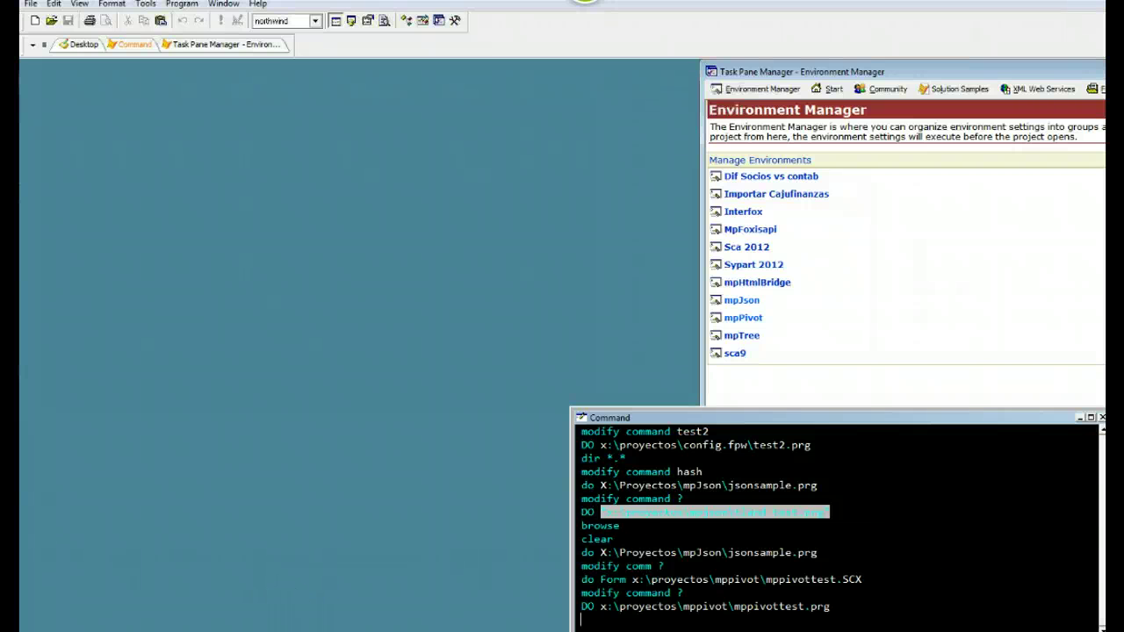